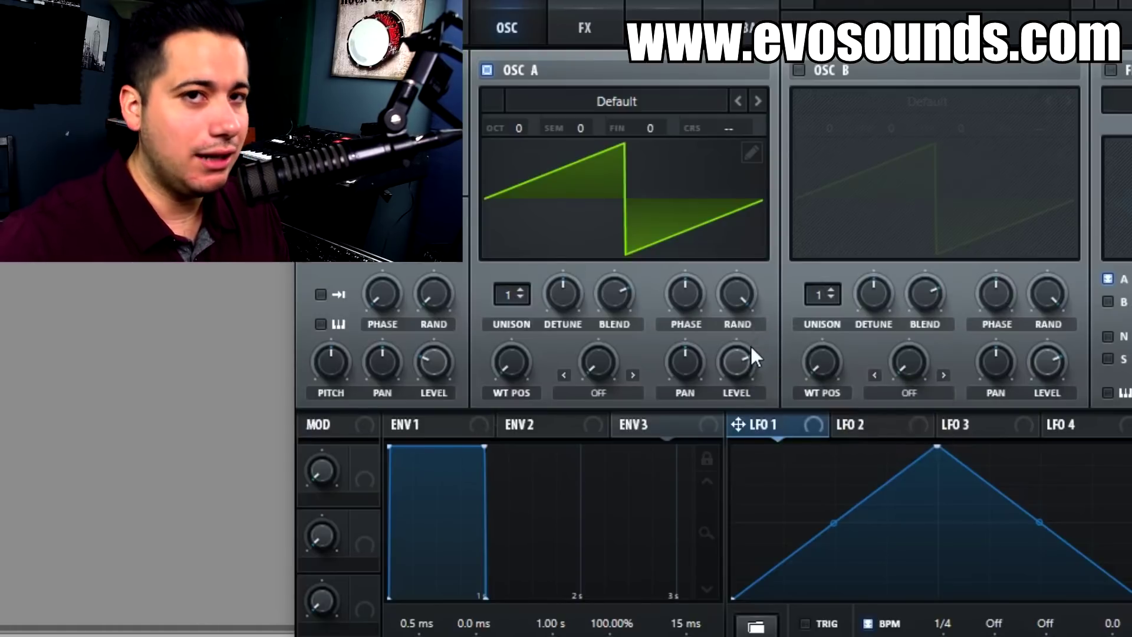
# Turn OSC A's level all the way down and assign LFO 1 to modulate it
pyautogui.moveTo(733, 353); pyautogui.dragTo(733, 412)
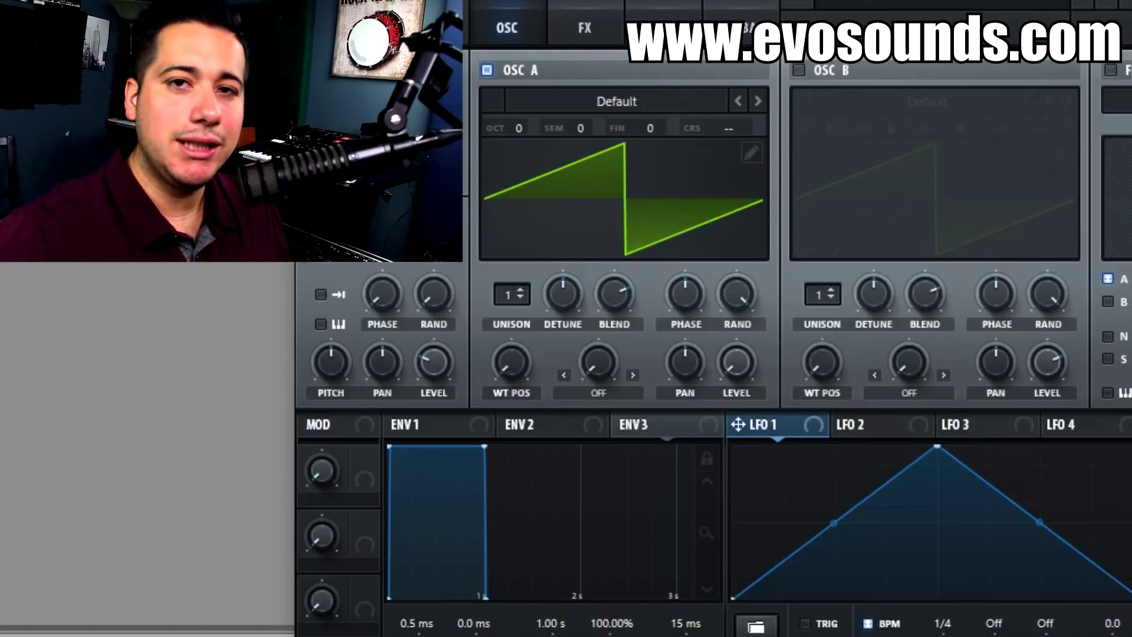
pyautogui.moveTo(755, 426); pyautogui.dragTo(738, 361)
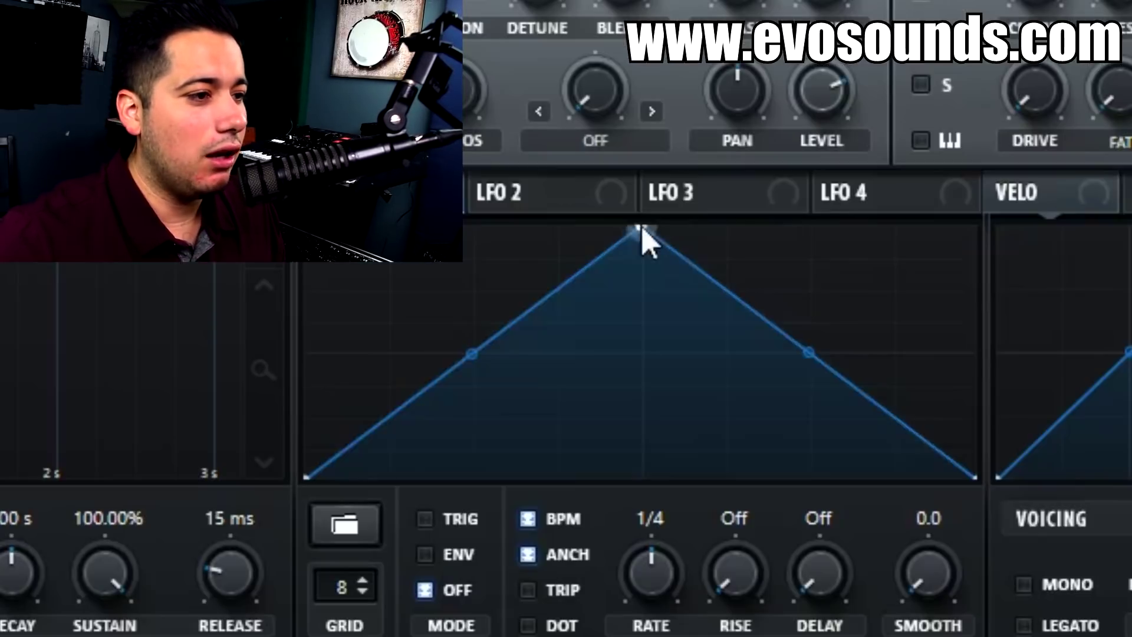
# Delete the peak point of LFO 1's triangle and add a new full-height peak point near the middle
pyautogui.doubleClick(937, 447)
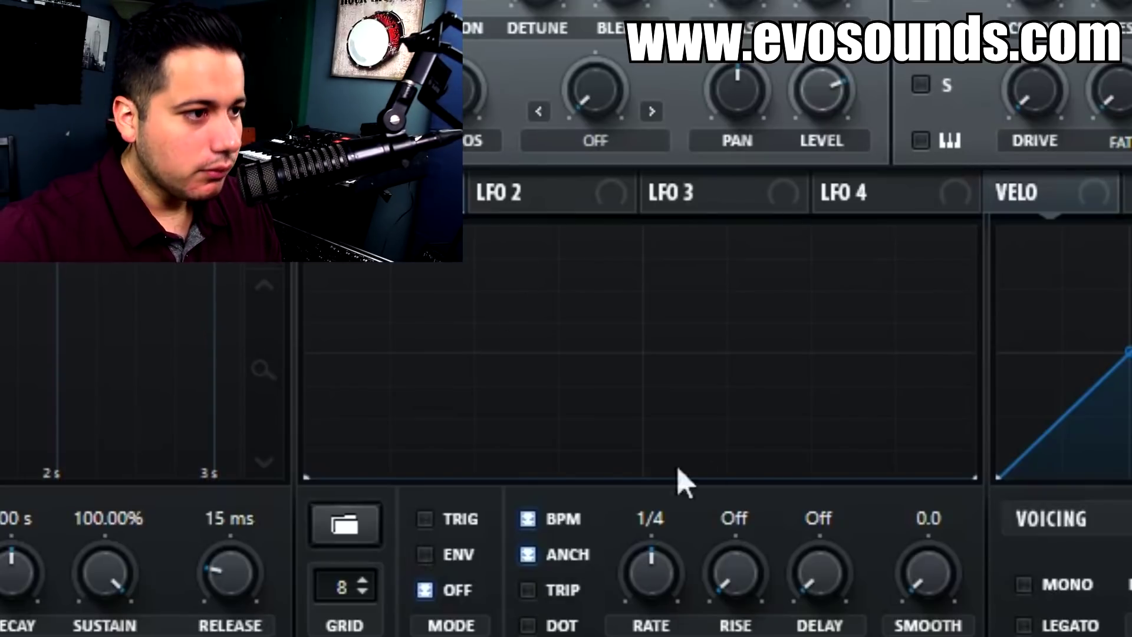
pyautogui.doubleClick(624, 437)
pyautogui.moveTo(624, 437); pyautogui.dragTo(649, 193)
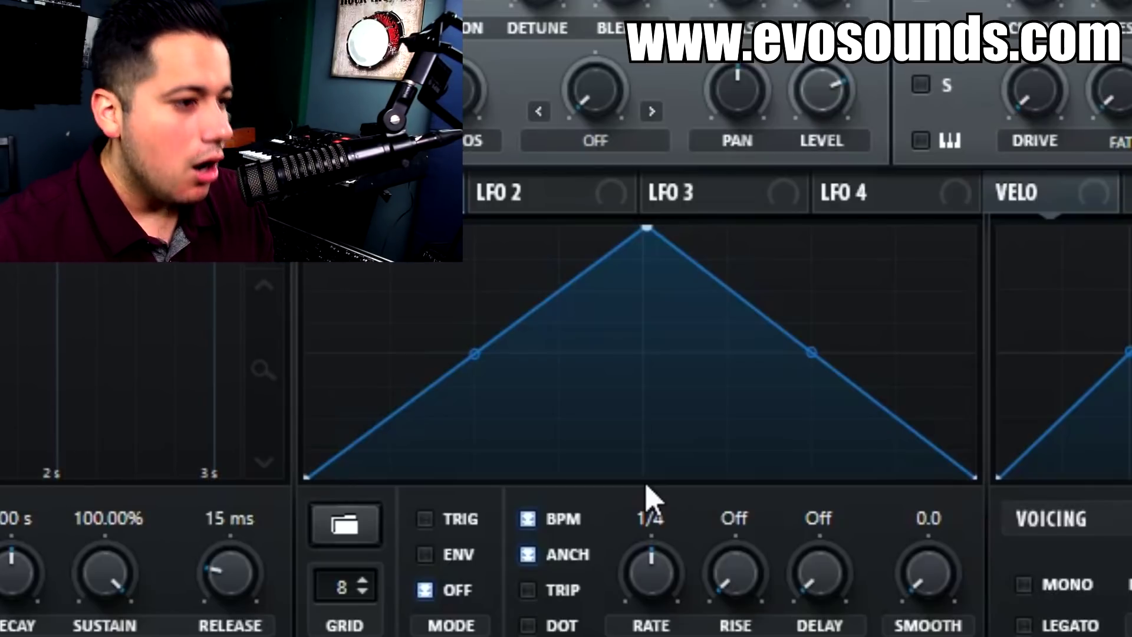
# Add four extra points around LFO 1's peak and adjust the curve handle on the segment just after the peak
pyautogui.moveTo(474, 354); pyautogui.dragTo(429, 304)
pyautogui.moveTo(766, 325); pyautogui.dragTo(886, 301)
pyautogui.moveTo(902, 405); pyautogui.dragTo(849, 405)
pyautogui.moveTo(733, 321)
pyautogui.mouseDown()
pyautogui.moveTo(596, 413)
pyautogui.moveTo(733, 309)
pyautogui.mouseUp()
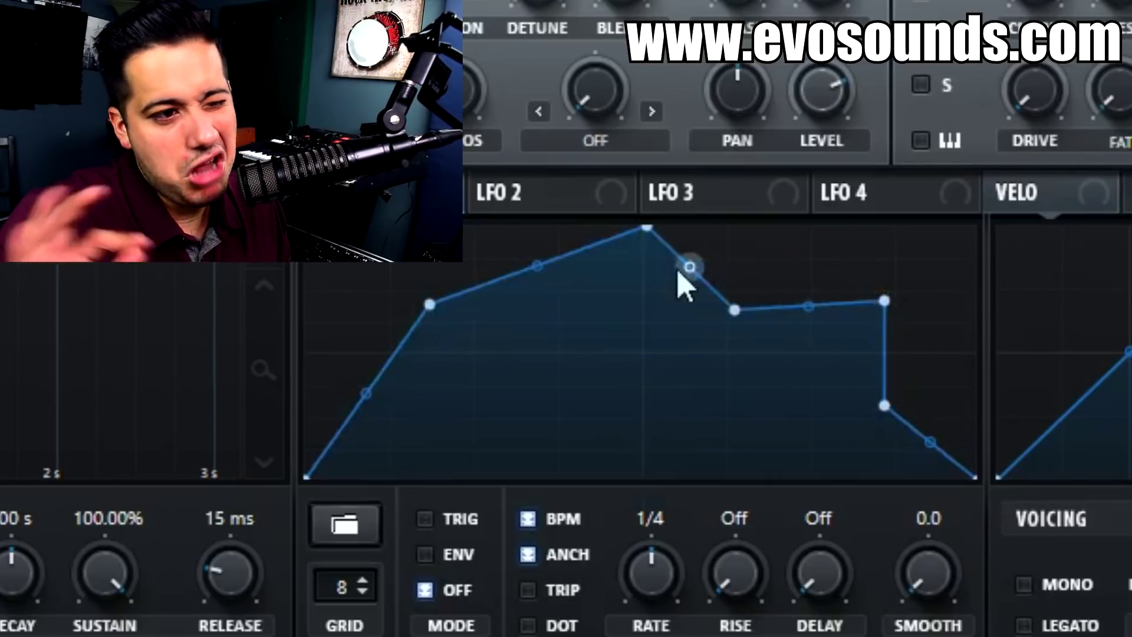
pyautogui.moveTo(686, 269); pyautogui.dragTo(760, 300)
# Delete all inner points from LFO 1's shape, leaving only the flat baseline
pyautogui.doubleClick(733, 309)
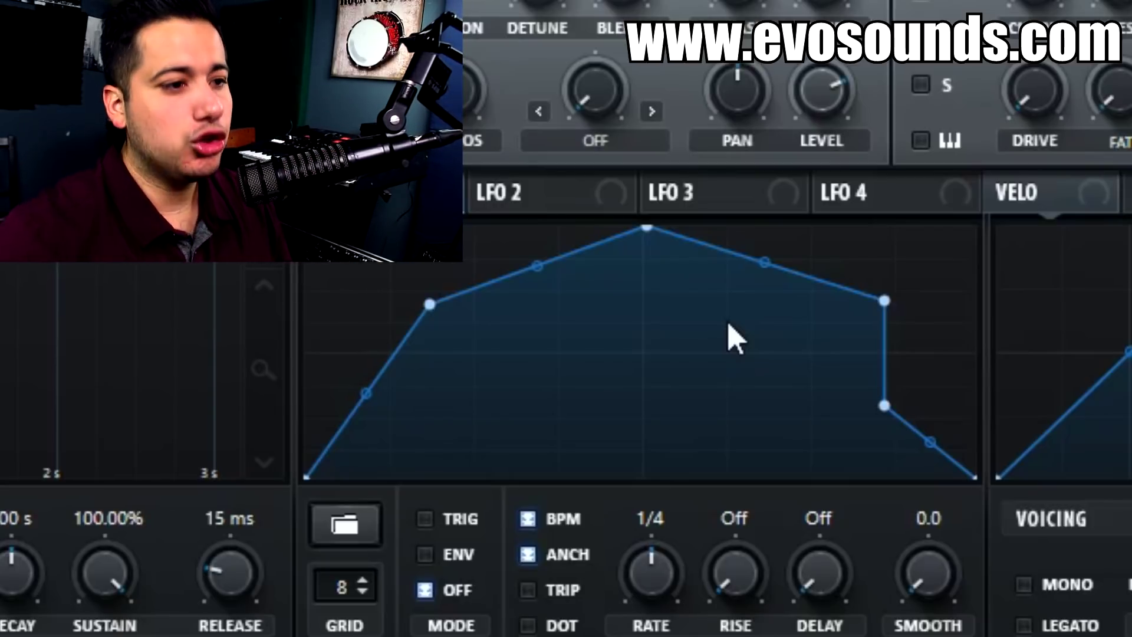
pyautogui.moveTo(647, 229); pyautogui.dragTo(648, 231)
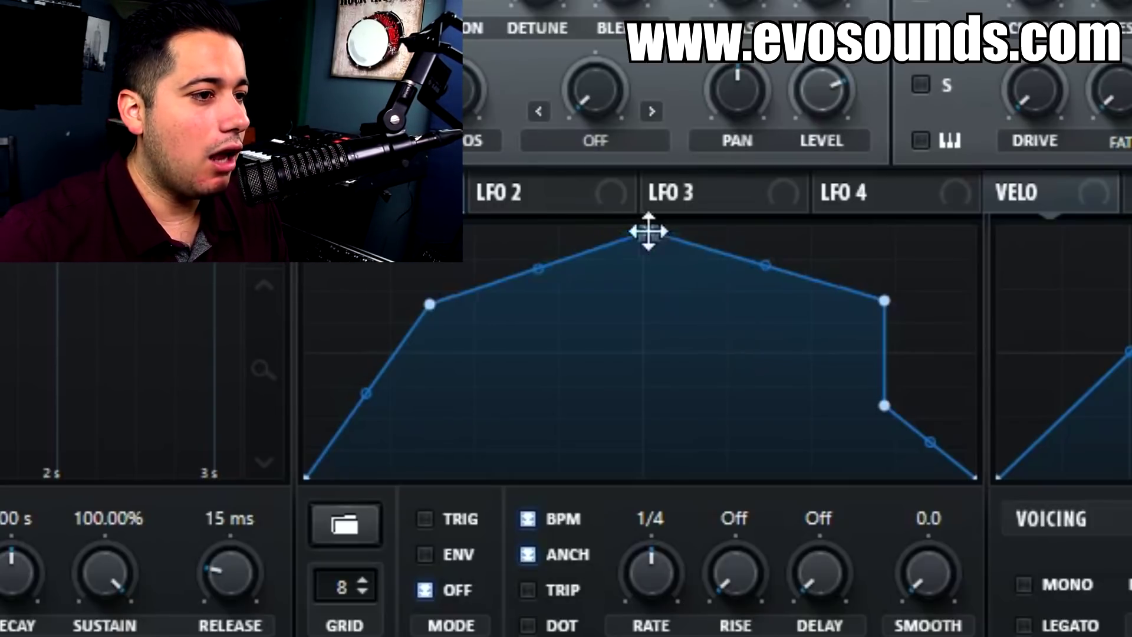
pyautogui.doubleClick(428, 304)
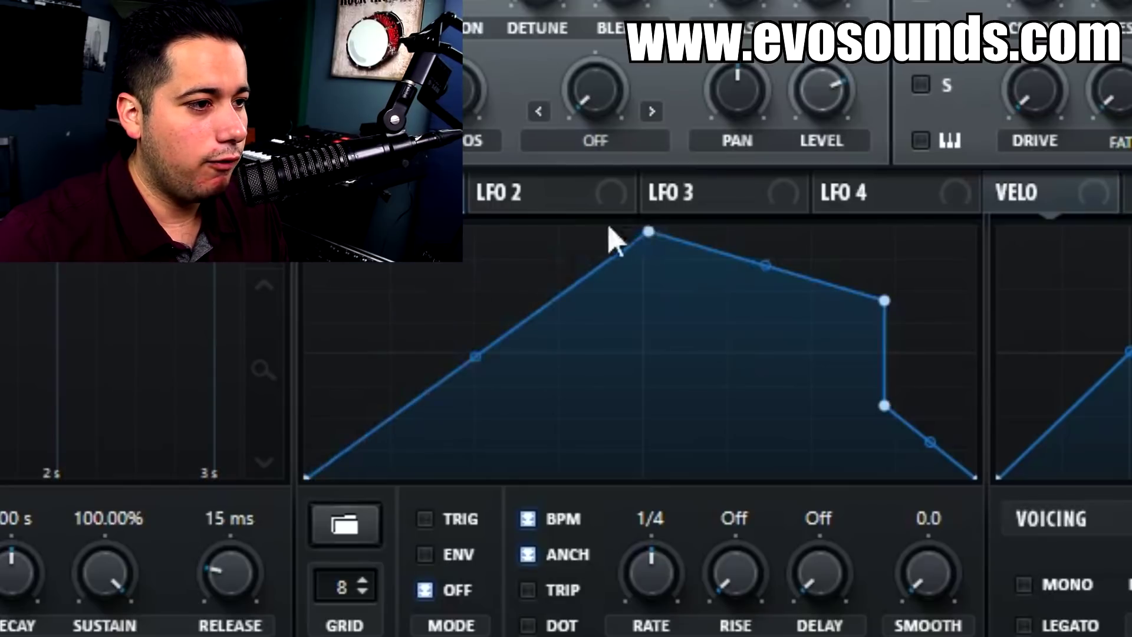
pyautogui.doubleClick(648, 231)
pyautogui.doubleClick(883, 303)
pyautogui.doubleClick(881, 404)
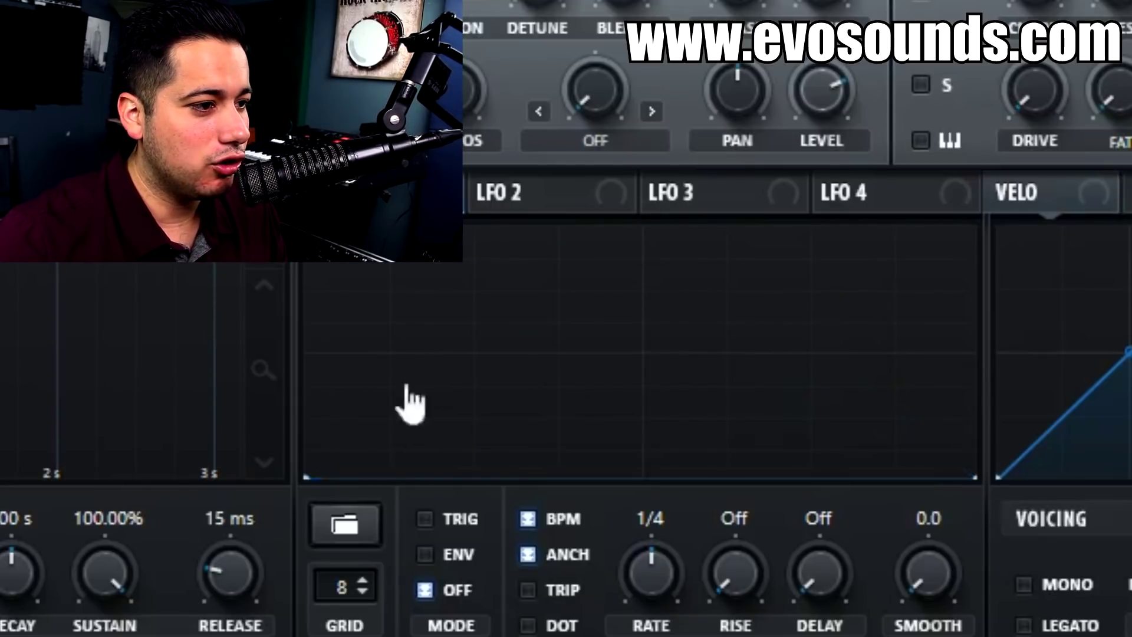
# Draw flat, grid-wide steps at varied heights across all eight grid columns of LFO 1
pyautogui.keyDown('shift'); pyautogui.click(334, 383); pyautogui.keyUp('shift')
pyautogui.keyDown('shift'); pyautogui.click(512, 401); pyautogui.keyUp('shift')
pyautogui.keyDown('shift'); pyautogui.click(598, 319); pyautogui.keyUp('shift')
pyautogui.keyDown('shift'); pyautogui.click(766, 342); pyautogui.keyUp('shift')
pyautogui.keyDown('shift'); pyautogui.click(767, 396); pyautogui.keyUp('shift')
pyautogui.keyDown('shift'); pyautogui.click(932, 284); pyautogui.keyUp('shift')
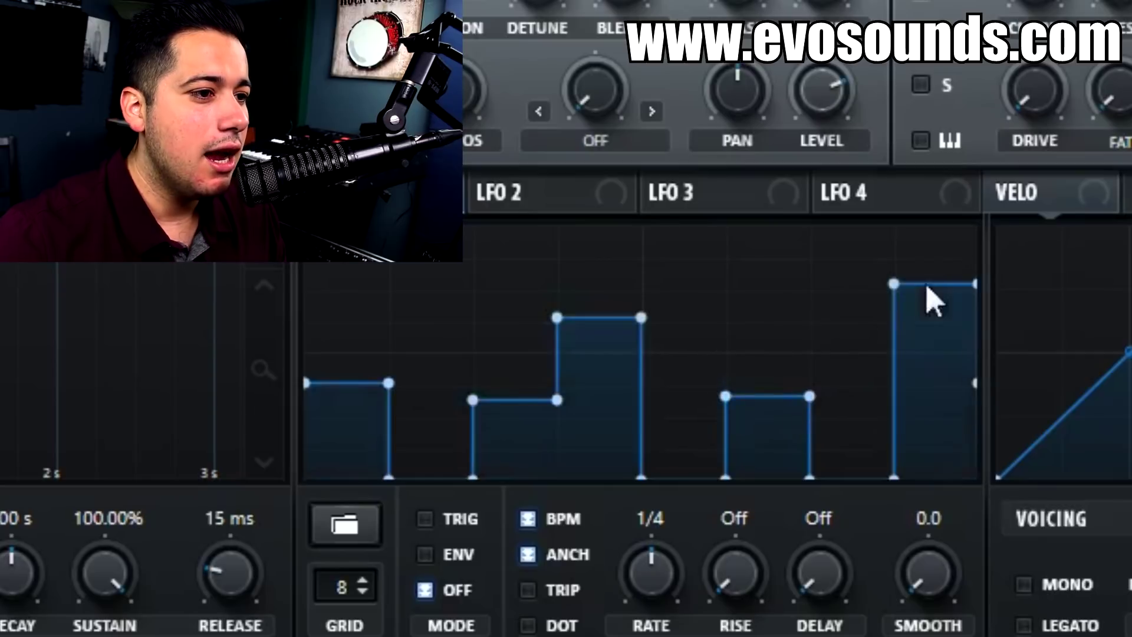
pyautogui.keyDown('shift'); pyautogui.click(684, 428); pyautogui.keyUp('shift')
pyautogui.keyDown('shift'); pyautogui.click(416, 344); pyautogui.keyUp('shift')
pyautogui.keyDown('shift'); pyautogui.click(429, 297); pyautogui.keyUp('shift')
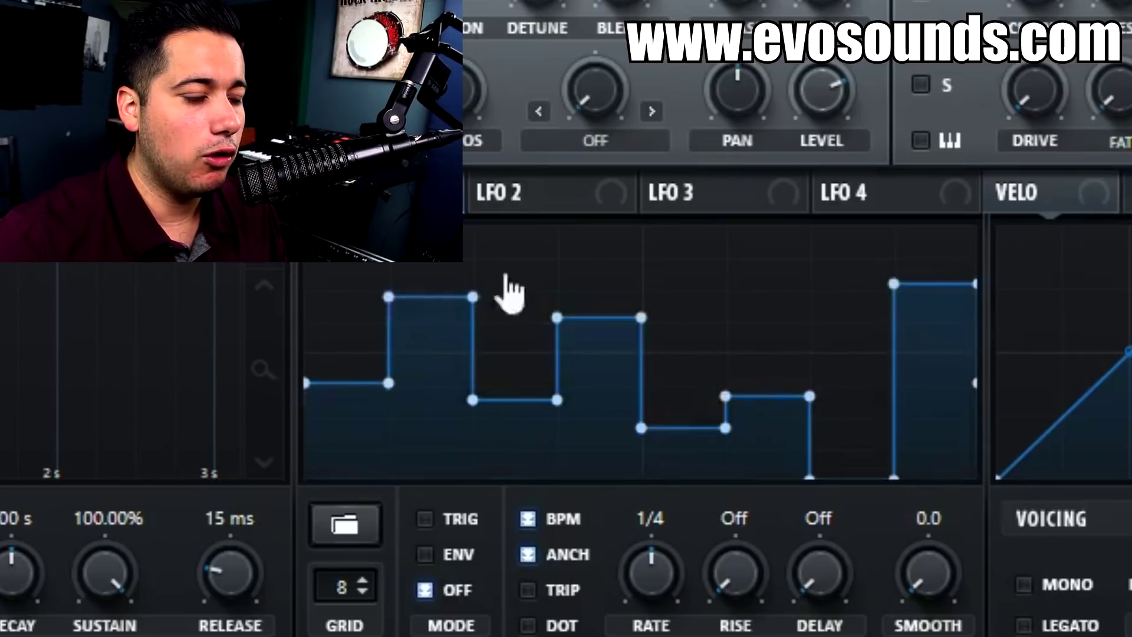
pyautogui.keyDown('shift'); pyautogui.click(775, 284); pyautogui.keyUp('shift')
pyautogui.keyDown('shift'); pyautogui.click(884, 366); pyautogui.keyUp('shift')
pyautogui.keyDown('shift'); pyautogui.click(803, 454); pyautogui.keyUp('shift')
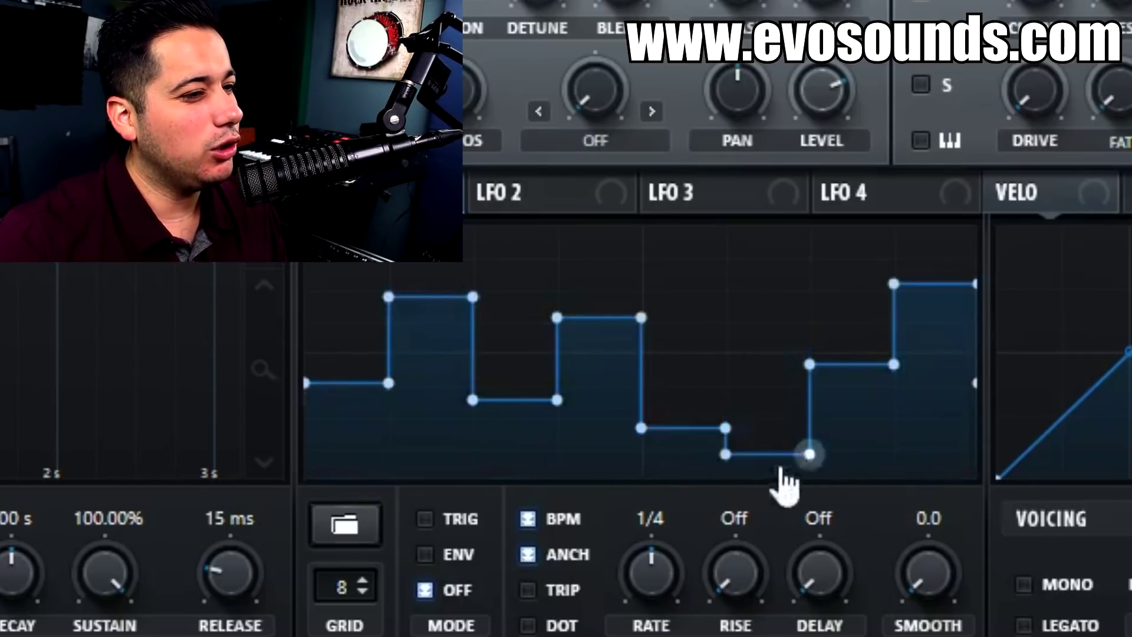
pyautogui.keyDown('shift'); pyautogui.click(672, 466); pyautogui.keyUp('shift')
pyautogui.keyDown('shift'); pyautogui.click(530, 453); pyautogui.keyUp('shift')
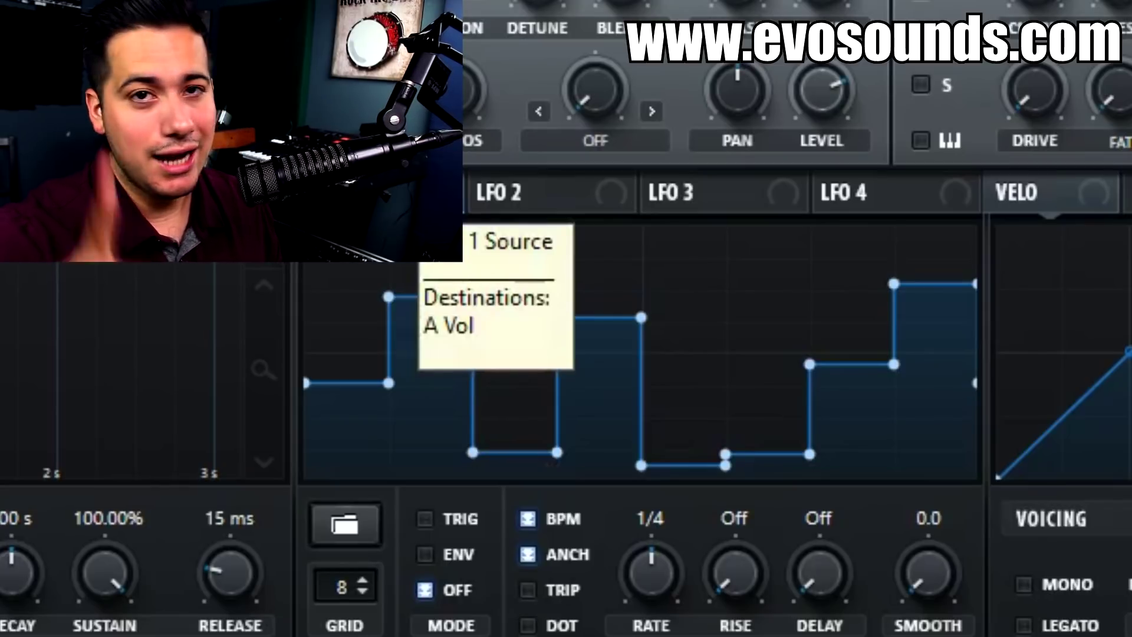
# Remove all destinations from LFO 1
pyautogui.rightClick(413, 212)
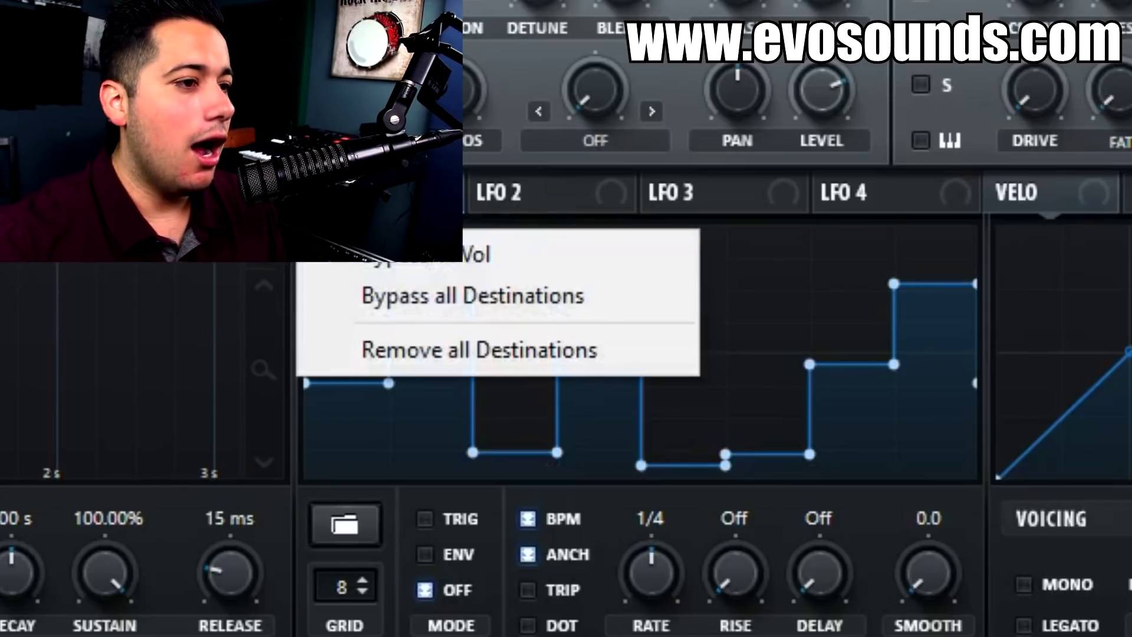
pyautogui.click(539, 349)
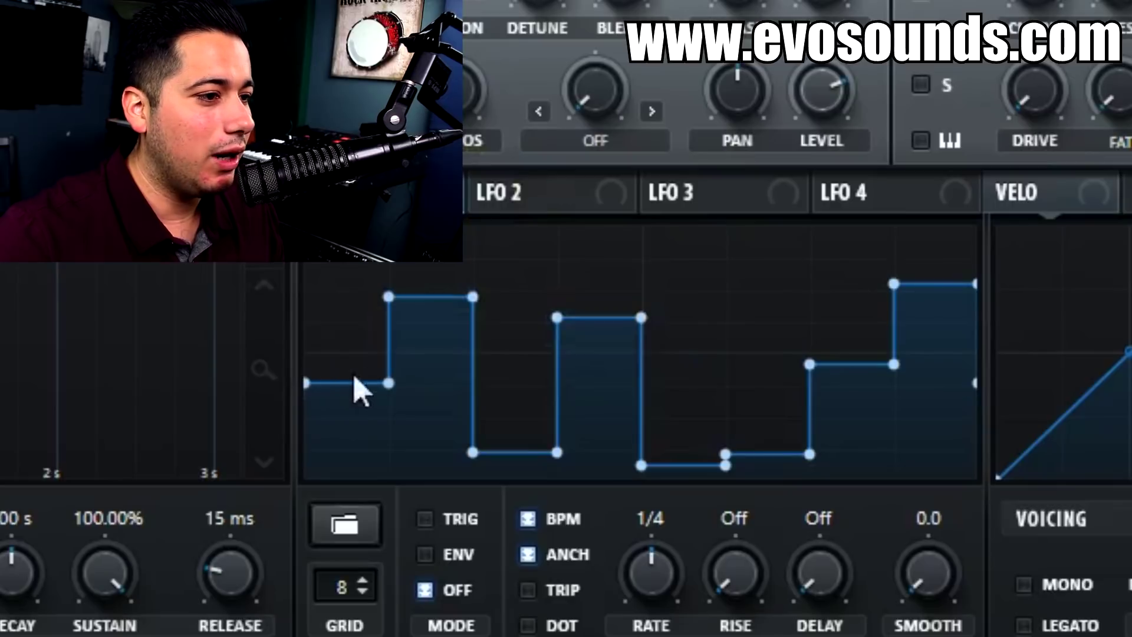
# Clear the step pattern from LFO 1 and replace it with a simple single-peak shape
pyautogui.doubleClick(388, 383)
pyautogui.moveTo(307, 384); pyautogui.dragTo(274, 507)
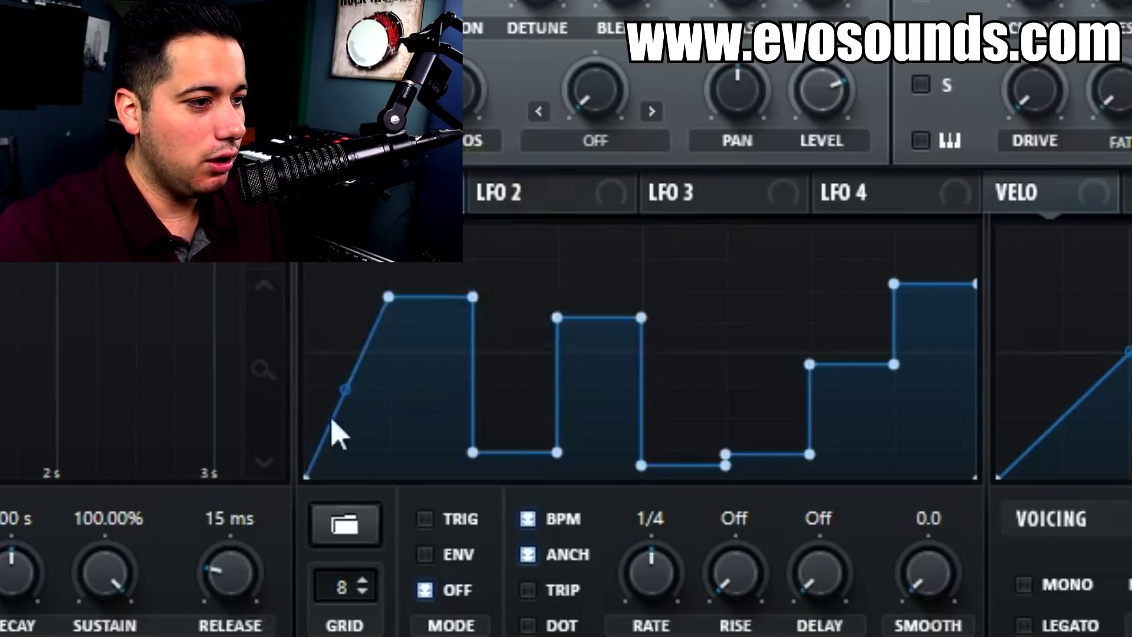
pyautogui.click(371, 533)
pyautogui.moveTo(475, 534)
pyautogui.click(684, 533)
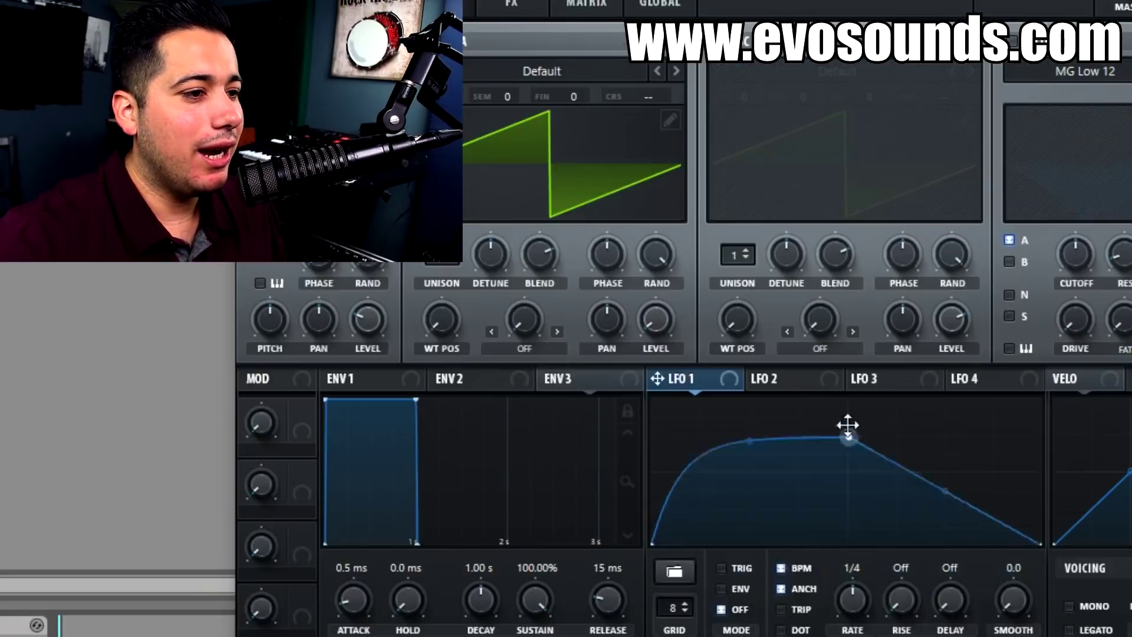
# Shape LFO 1 into a rounded, near-symmetrical hump with its peak at full height, and assign it to OSC A's level
pyautogui.moveTo(849, 430); pyautogui.dragTo(858, 403)
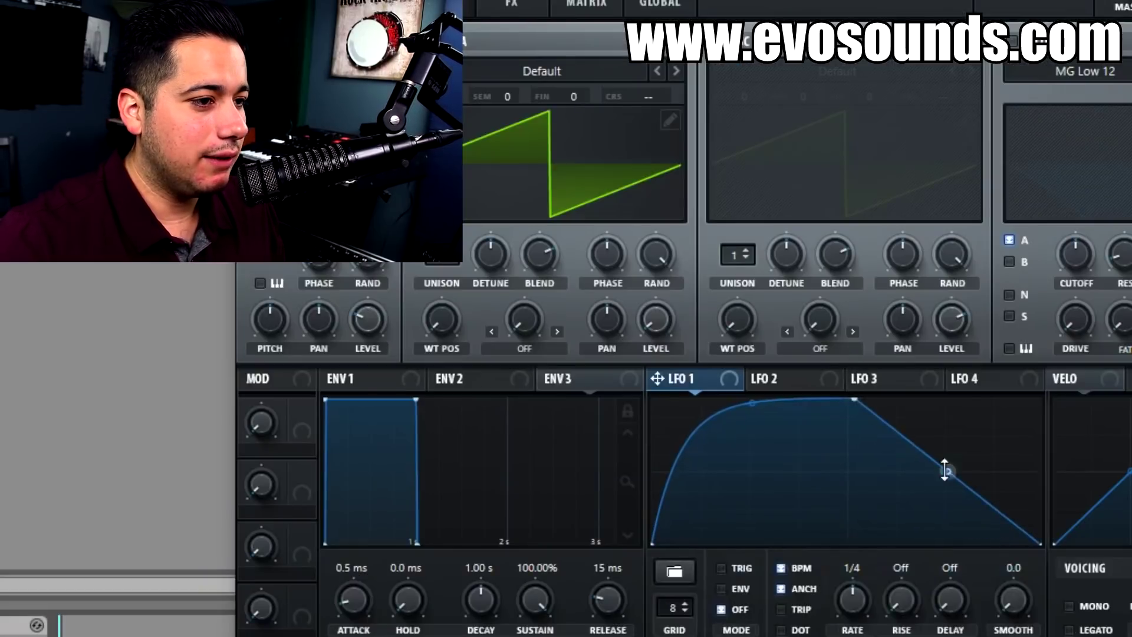
pyautogui.moveTo(944, 469); pyautogui.dragTo(974, 430)
pyautogui.moveTo(709, 389); pyautogui.dragTo(653, 317)
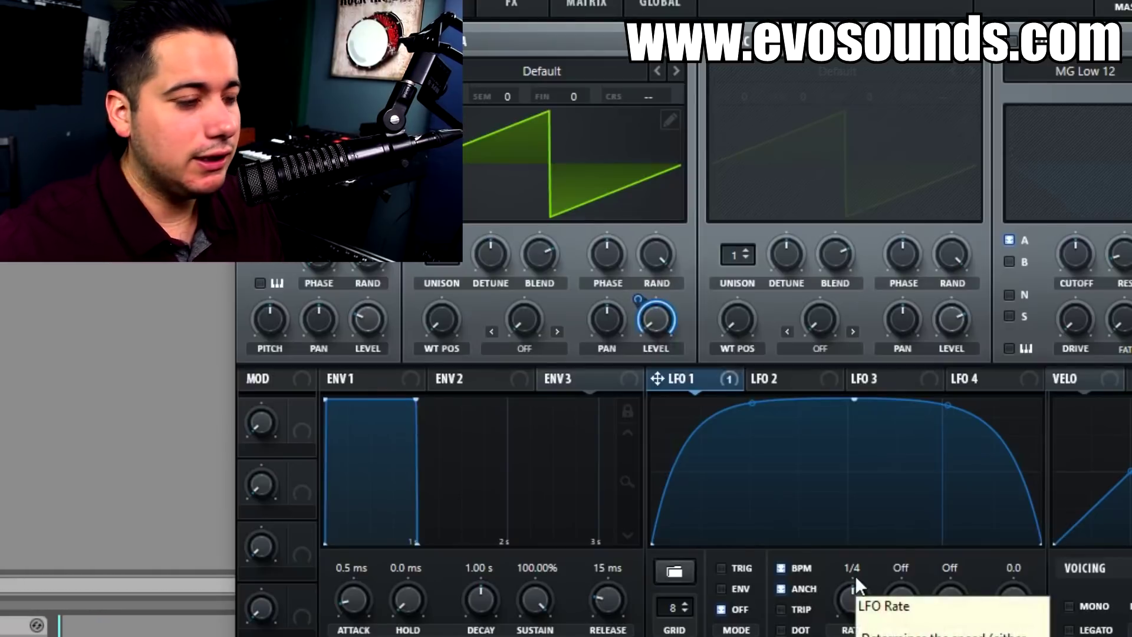
# Switch LFO 1's mode to TRIG, back to OFF, and to TRIG again to compare them
pyautogui.click(721, 568)
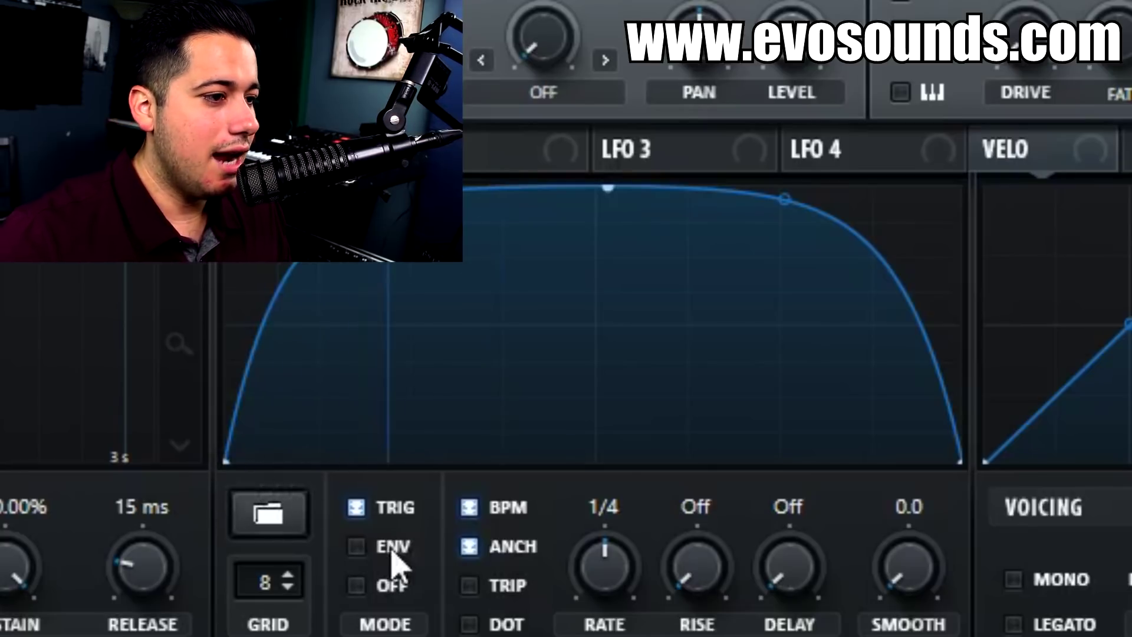
pyautogui.click(375, 588)
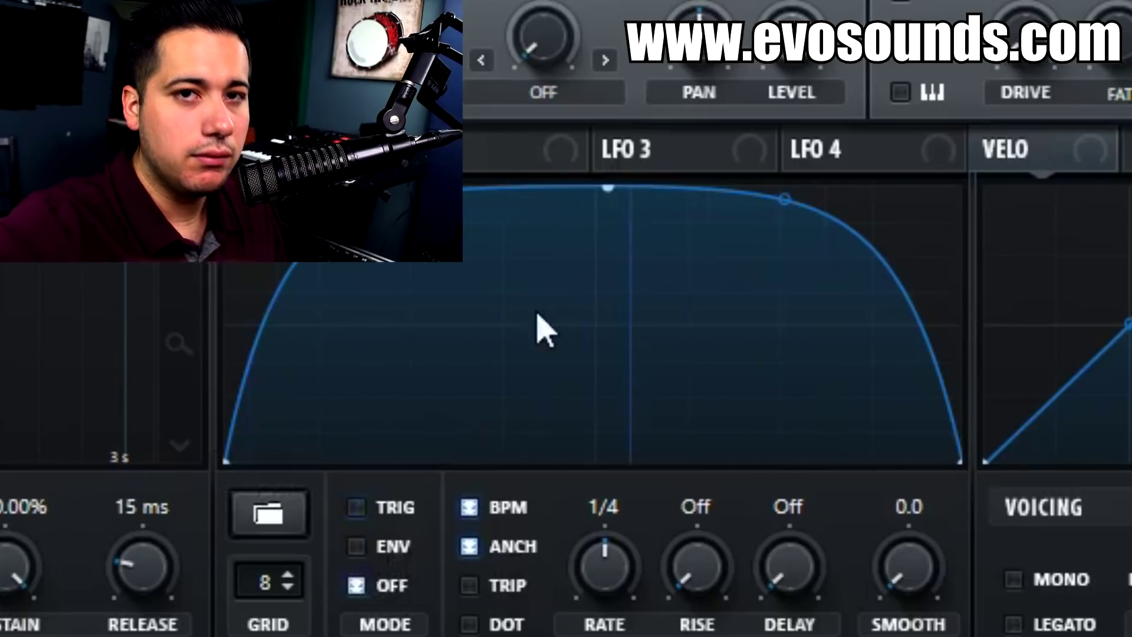
pyautogui.click(377, 501)
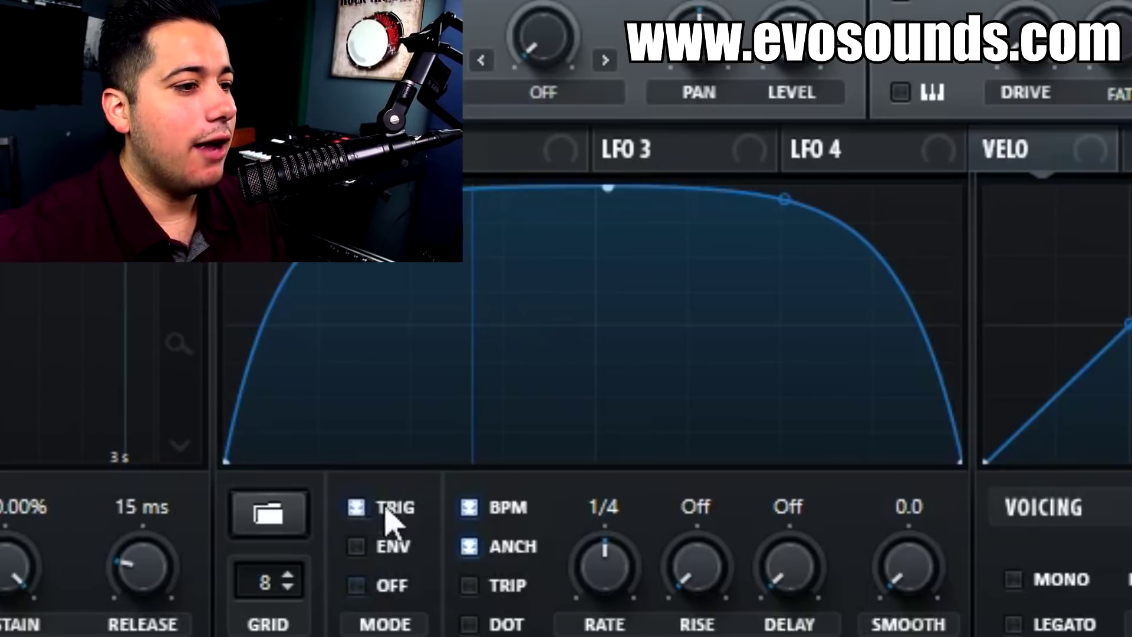
# Switch LFO 1 to ENV mode and set a loopback point at its peak
pyautogui.click(357, 547)
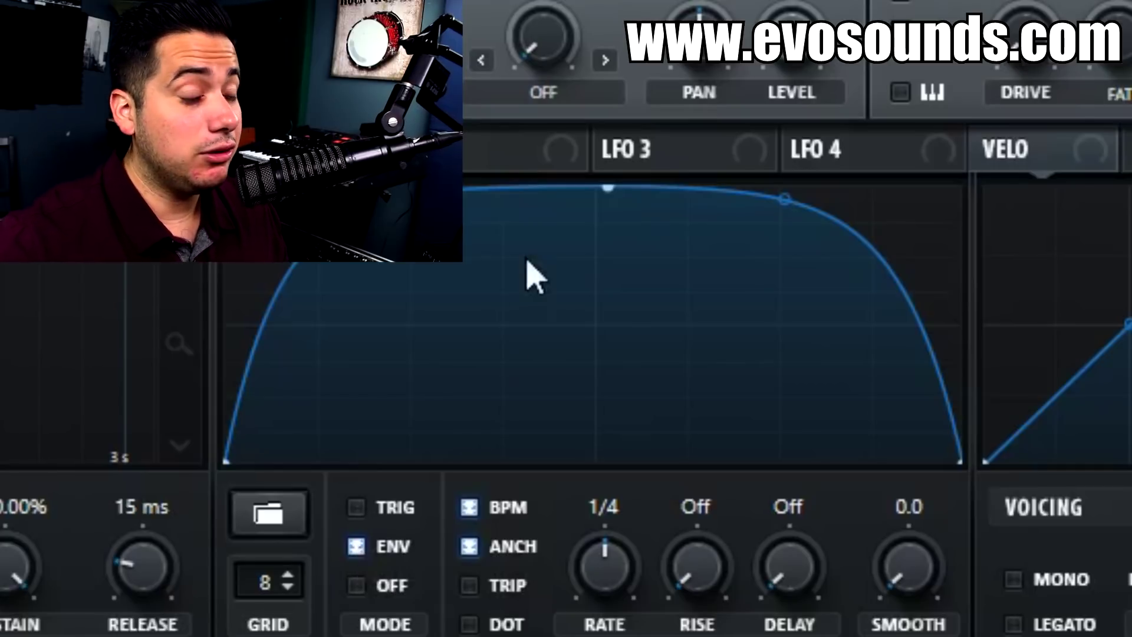
pyautogui.rightClick(593, 190)
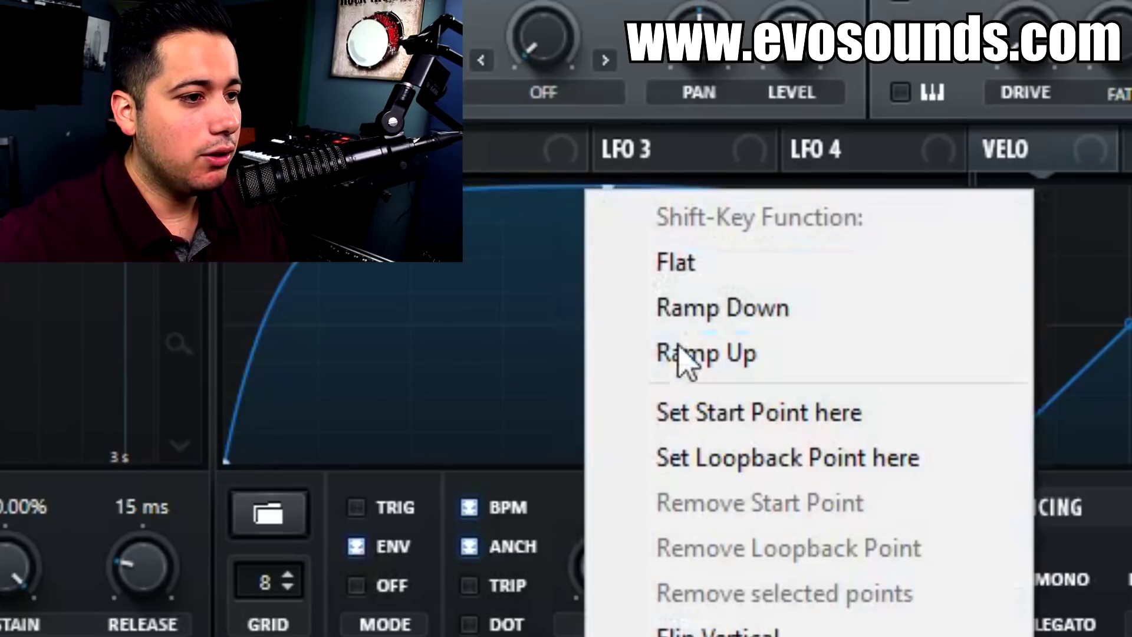
pyautogui.click(740, 459)
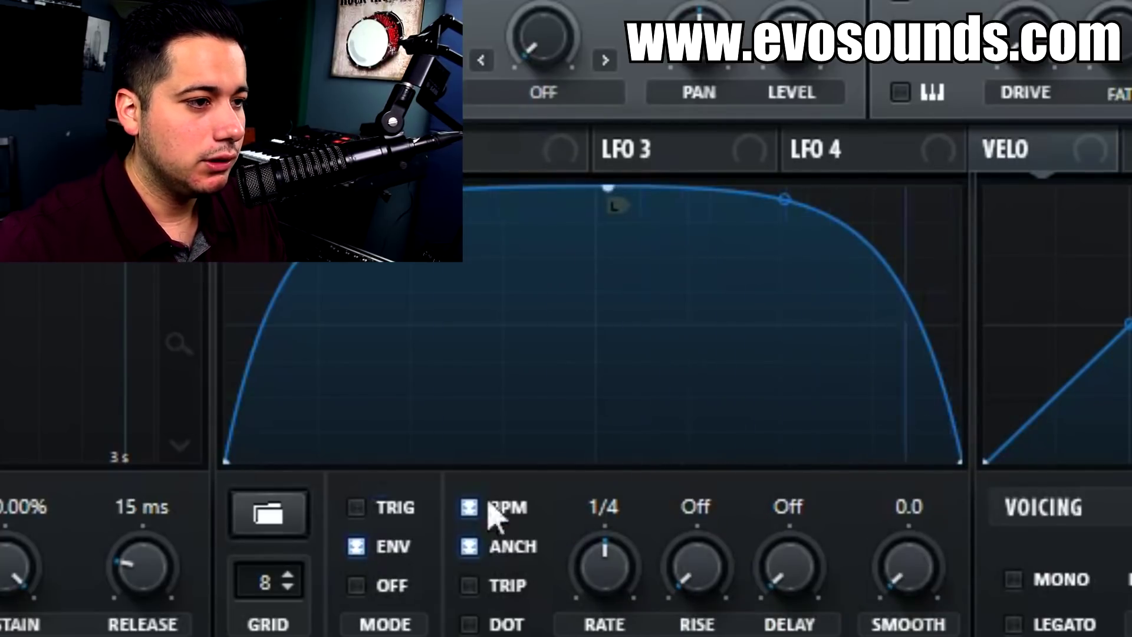
# Remove the loopback point from LFO 1 and set its mode to OFF
pyautogui.rightClick(591, 193)
pyautogui.click(763, 554)
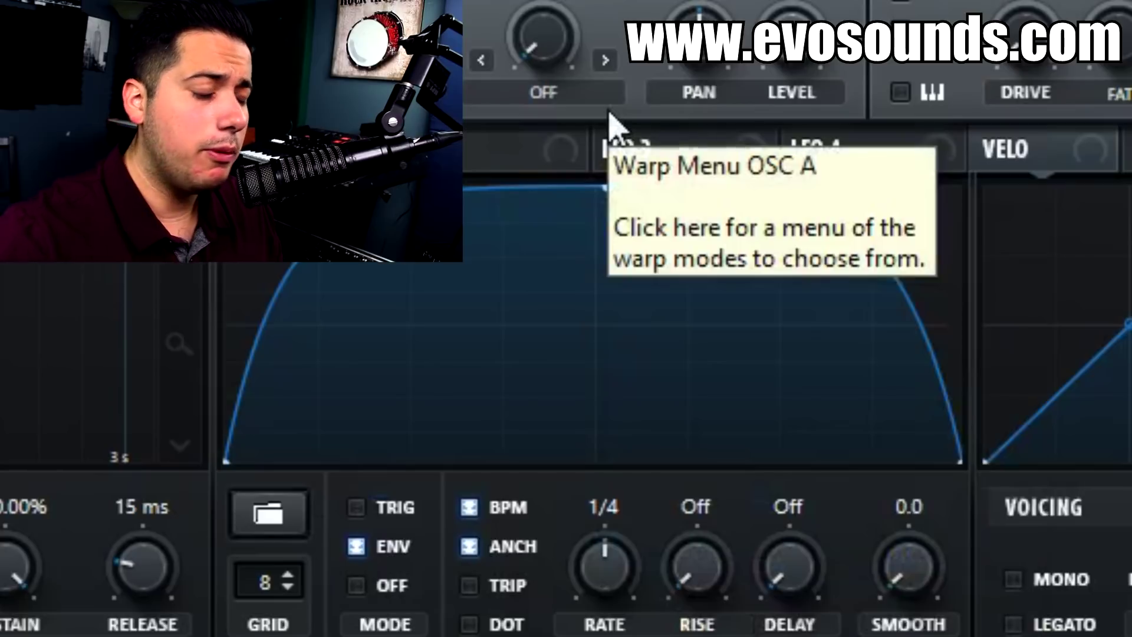
pyautogui.click(356, 587)
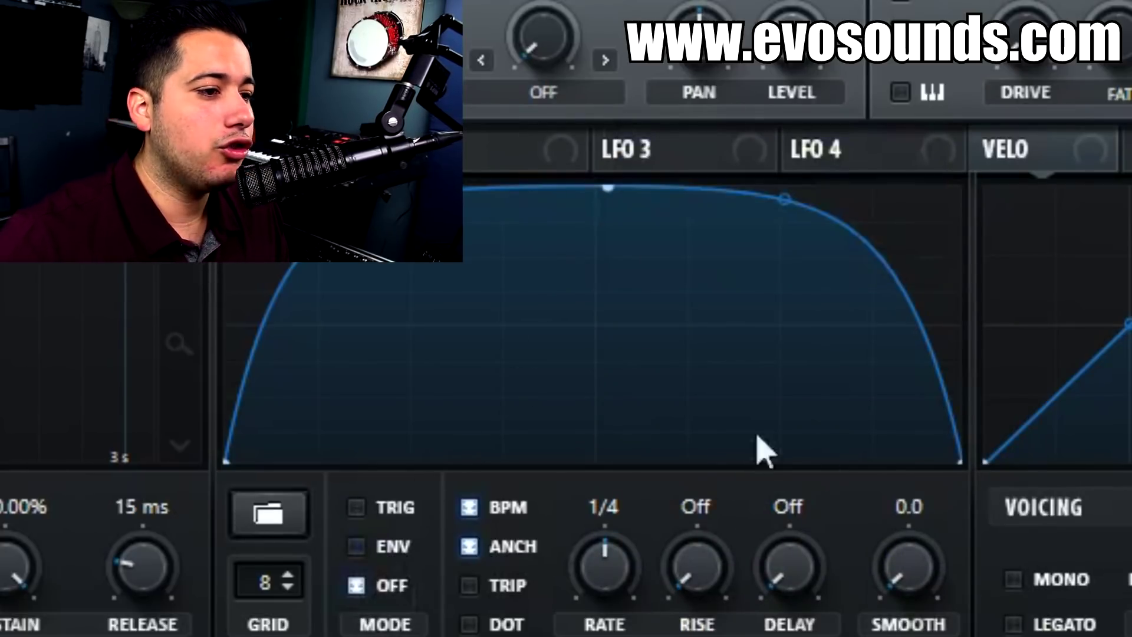
# Try LFO 1 at rates of 1/2 and 1/4 and with a 2 bar rise, ending with rate 1/8 and rise Off
pyautogui.moveTo(599, 589)
pyautogui.mouseDown()
pyautogui.moveTo(627, 566)
pyautogui.moveTo(589, 607)
pyautogui.moveTo(654, 577)
pyautogui.moveTo(573, 604)
pyautogui.moveTo(620, 584)
pyautogui.moveTo(626, 561)
pyautogui.moveTo(589, 607)
pyautogui.mouseUp()
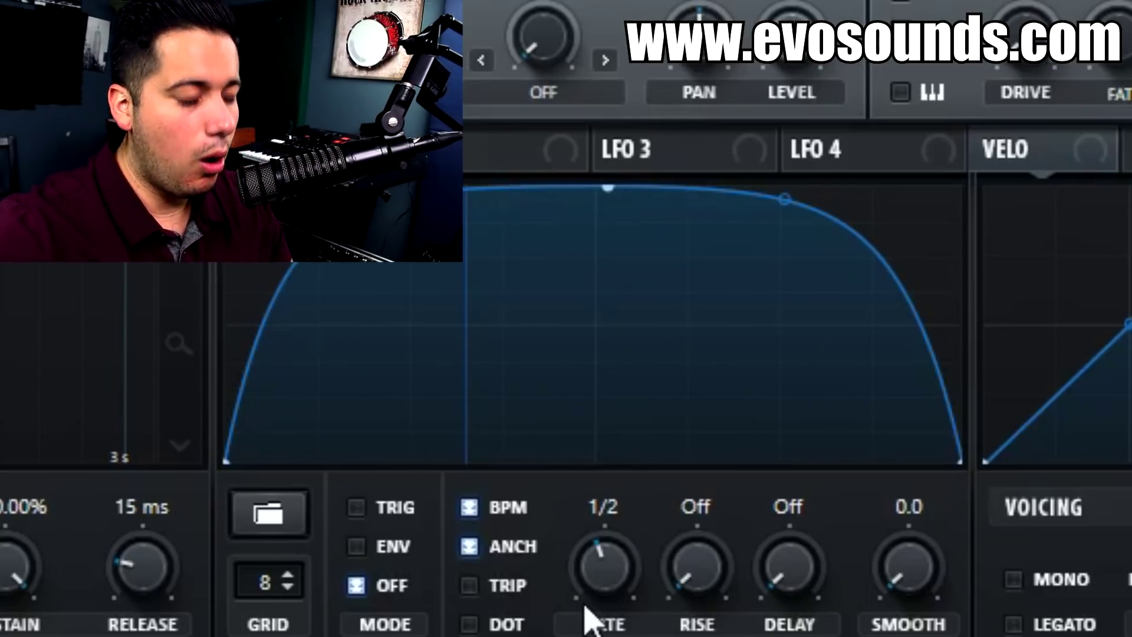
pyautogui.moveTo(591, 569); pyautogui.dragTo(616, 543)
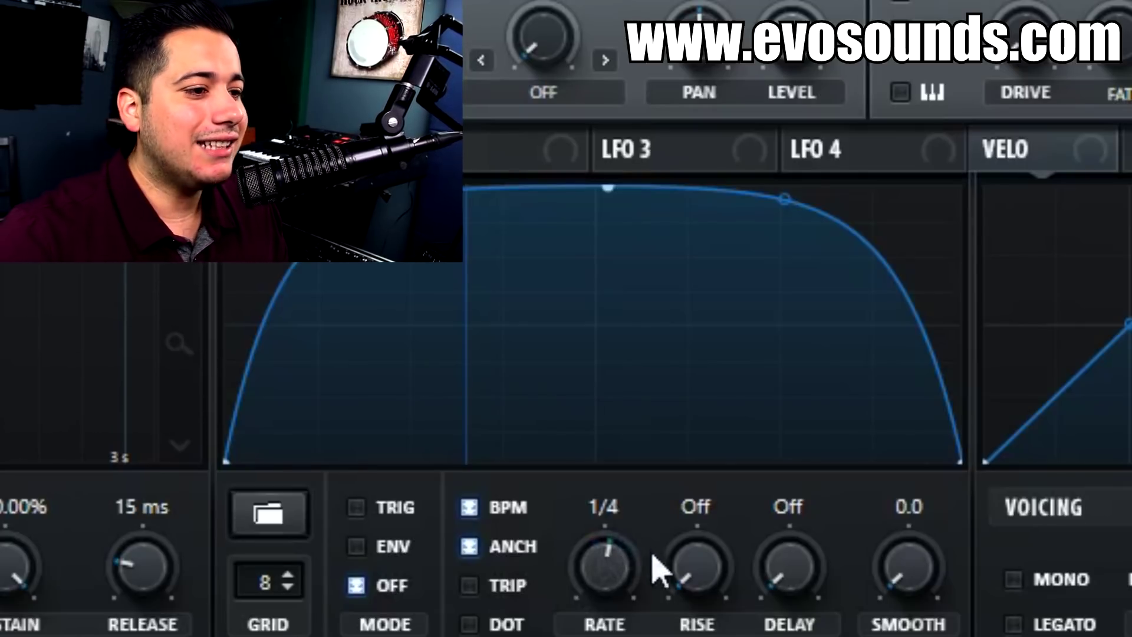
pyautogui.moveTo(688, 578); pyautogui.dragTo(868, 417)
pyautogui.moveTo(617, 580)
pyautogui.mouseDown()
pyautogui.moveTo(560, 636)
pyautogui.moveTo(622, 588)
pyautogui.moveTo(638, 590)
pyautogui.mouseUp()
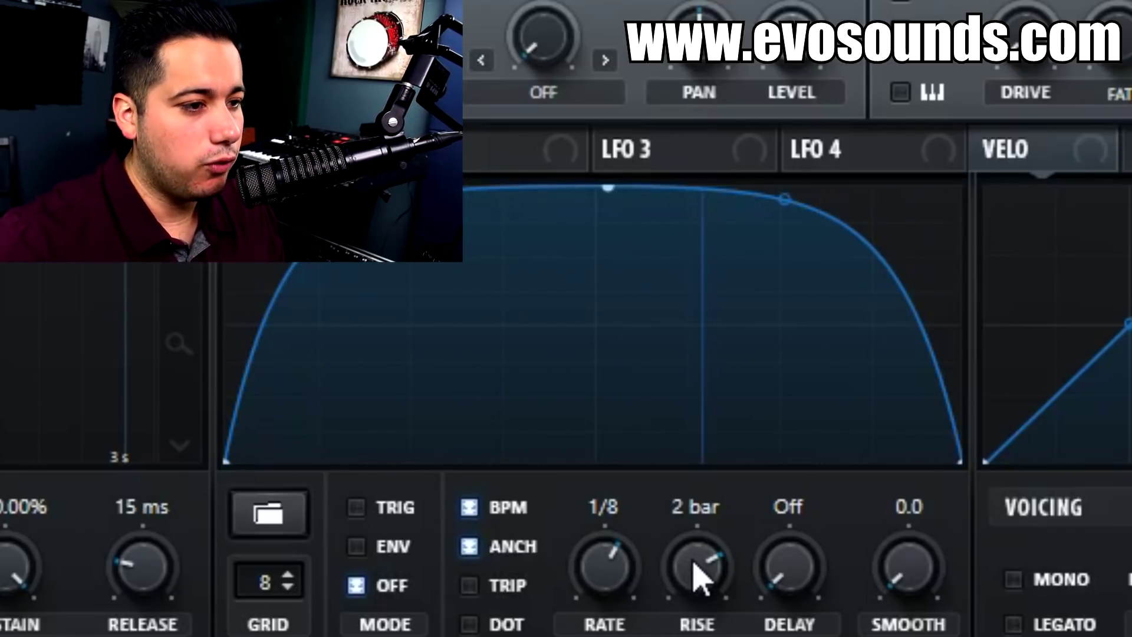
pyautogui.moveTo(696, 578); pyautogui.dragTo(696, 613)
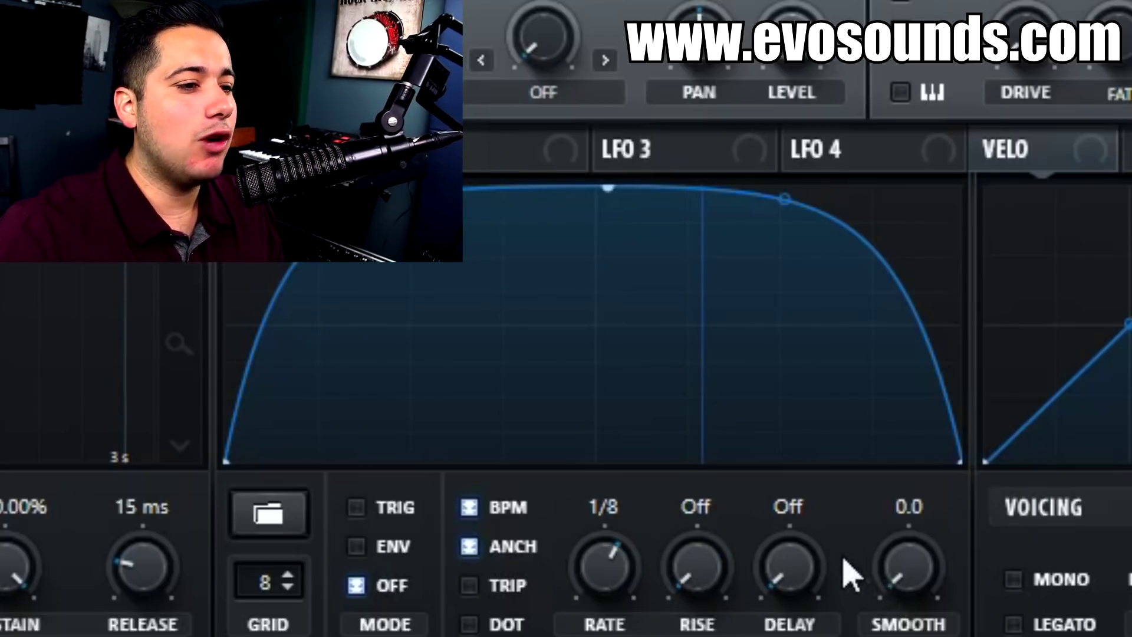
# Raise LFO 1's delay to 1/2, then lower it to 1/32
pyautogui.moveTo(821, 593); pyautogui.dragTo(901, 523)
pyautogui.moveTo(804, 560); pyautogui.dragTo(883, 517)
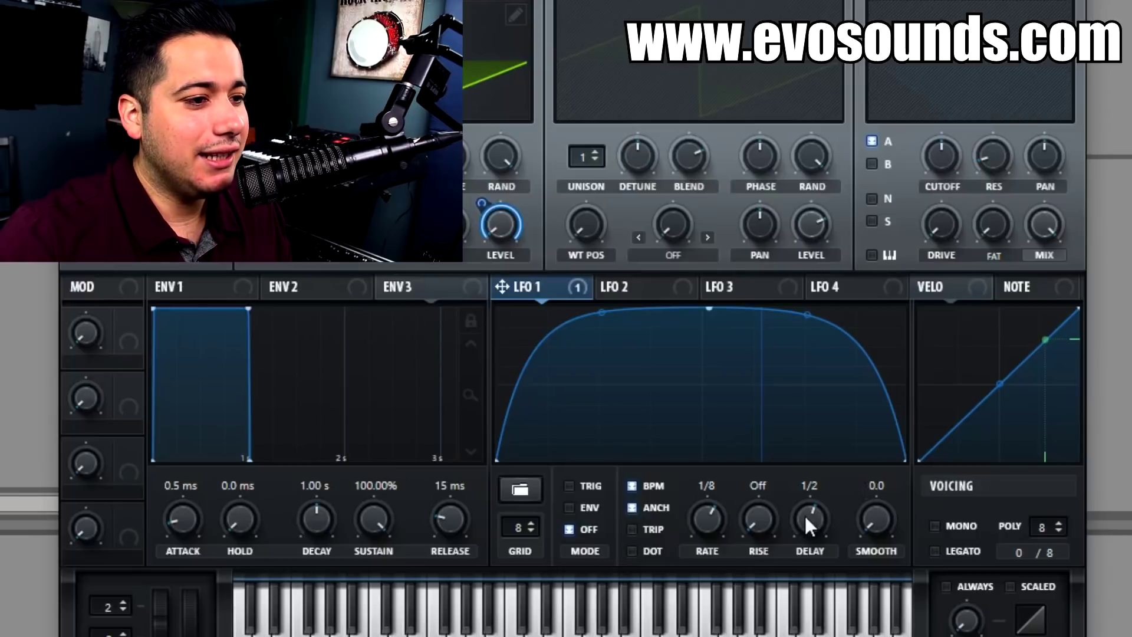
pyautogui.moveTo(822, 505); pyautogui.dragTo(788, 553)
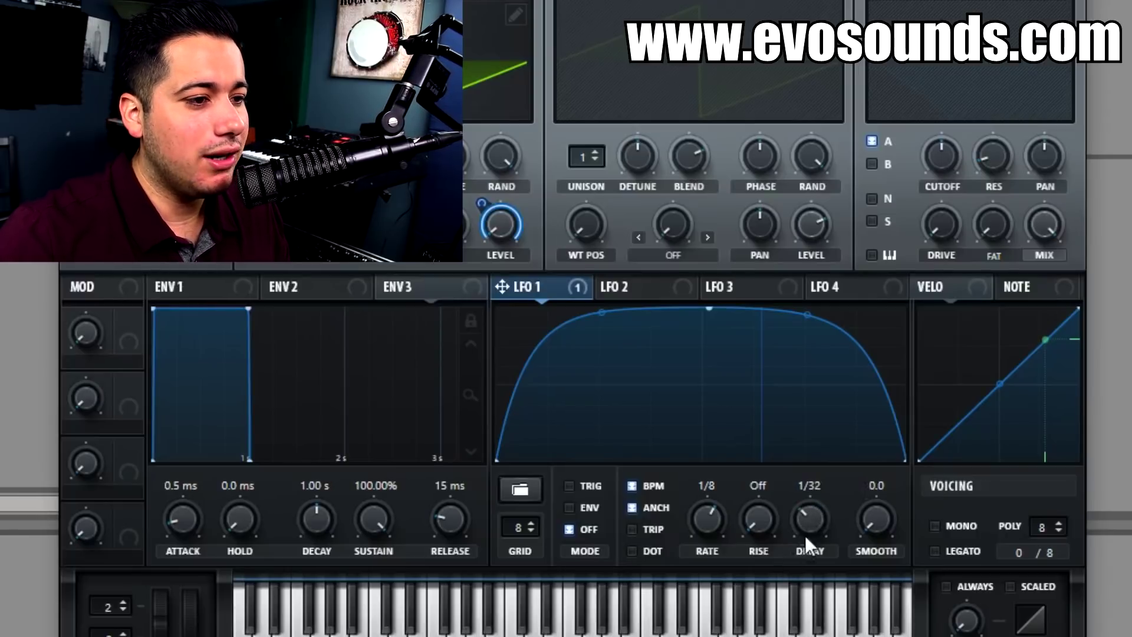
# Assign LFO 2 to OSC A's level alongside LFO 1, and bring LFO 2's shape into view
pyautogui.click(635, 293)
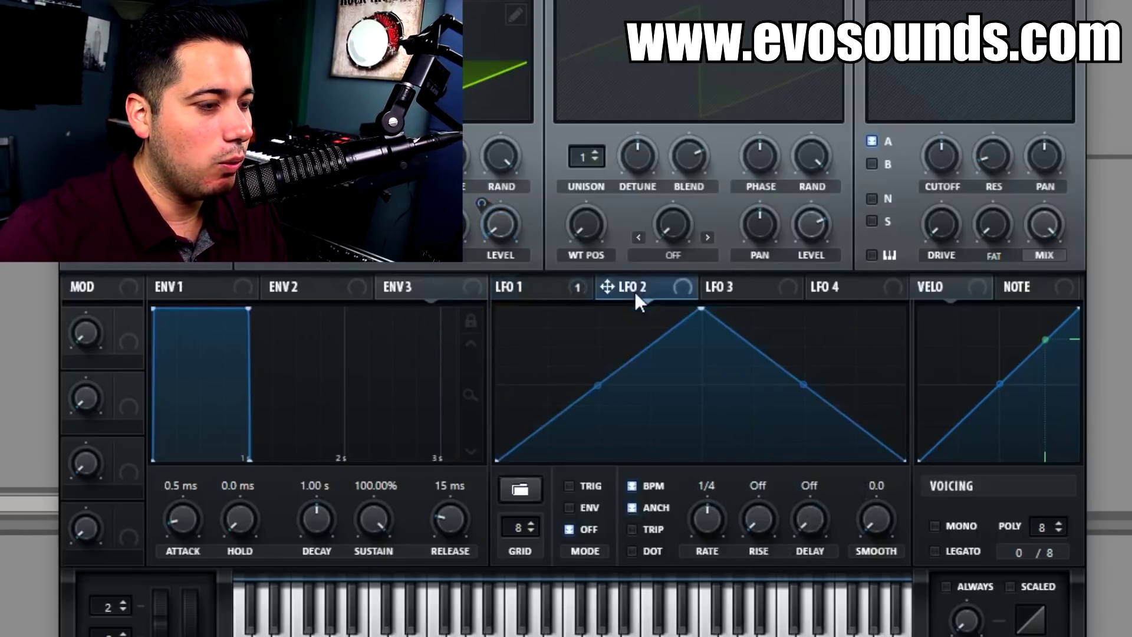
pyautogui.moveTo(505, 231); pyautogui.dragTo(501, 229)
pyautogui.click(554, 284)
pyautogui.click(630, 285)
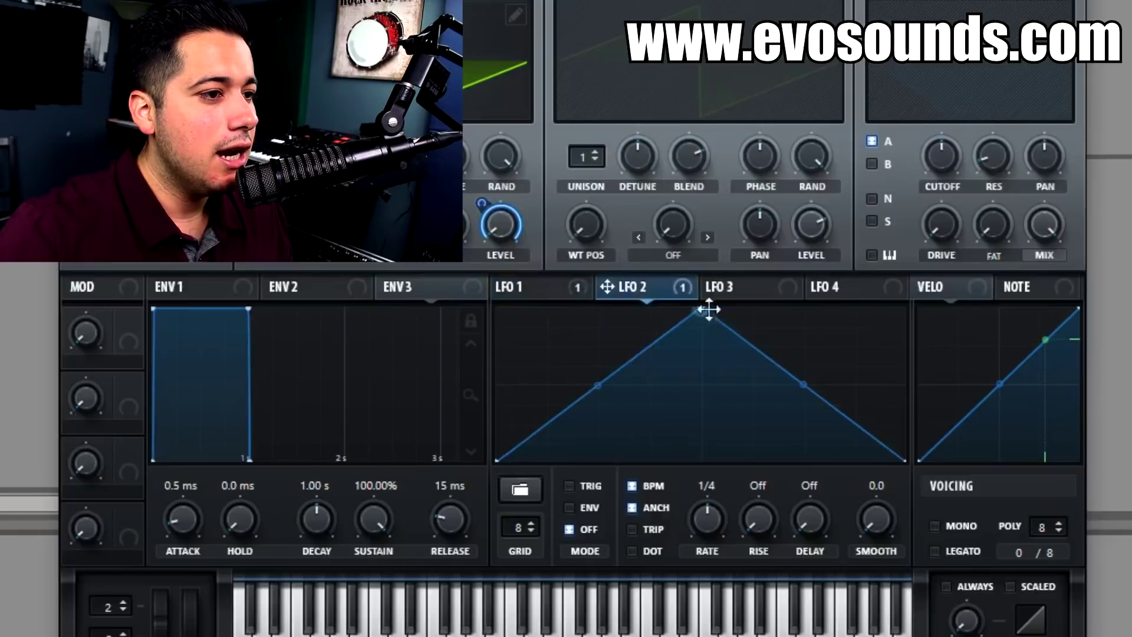
# Reshape LFO 2 into two full-height triangular peaks, one in each half of the graph, meeting at zero in the middle
pyautogui.moveTo(701, 308); pyautogui.dragTo(598, 307)
pyautogui.moveTo(700, 358); pyautogui.dragTo(705, 509)
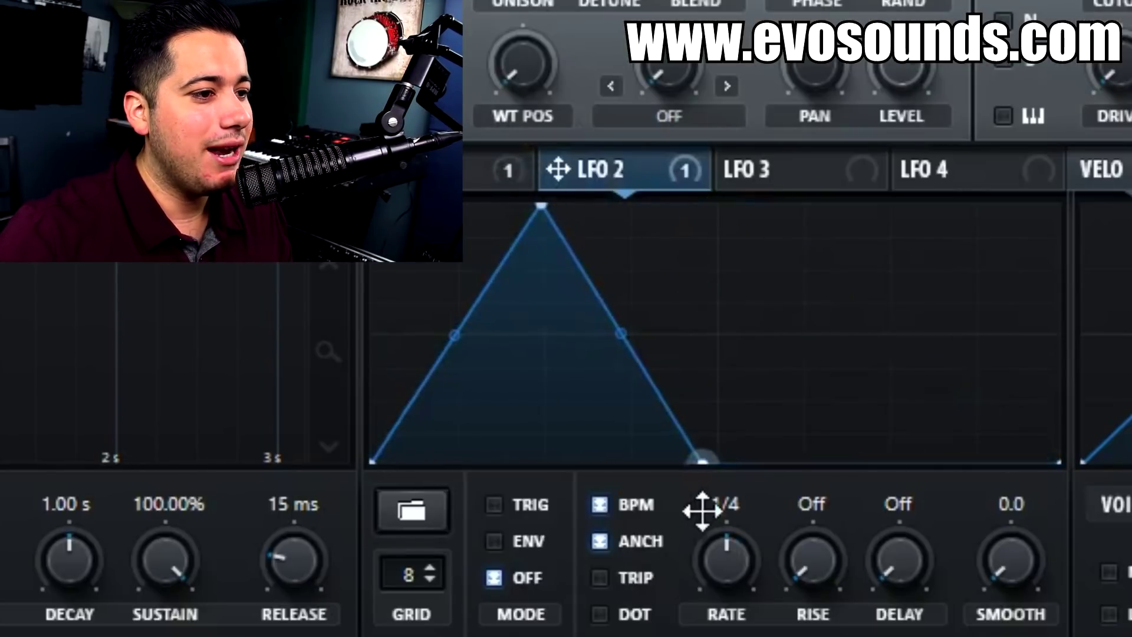
pyautogui.doubleClick(787, 461)
pyautogui.moveTo(816, 443); pyautogui.dragTo(909, 268)
pyautogui.moveTo(789, 460); pyautogui.dragTo(895, 176)
# Bend both slopes of LFO 2's second peak outward into convex curves
pyautogui.moveTo(961, 310); pyautogui.dragTo(1027, 290)
pyautogui.moveTo(969, 334); pyautogui.dragTo(1020, 294)
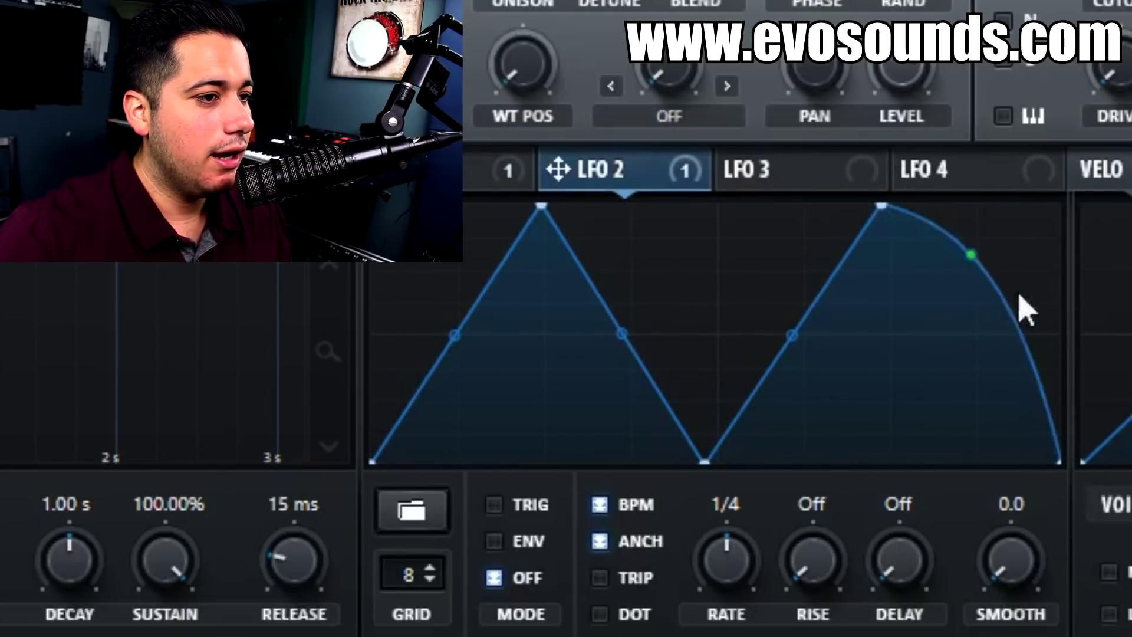
pyautogui.moveTo(792, 334); pyautogui.dragTo(793, 301)
# Set LFO 1's rate to 1/4 and LFO 2's delay to 1/4
pyautogui.moveTo(887, 563); pyautogui.dragTo(945, 455)
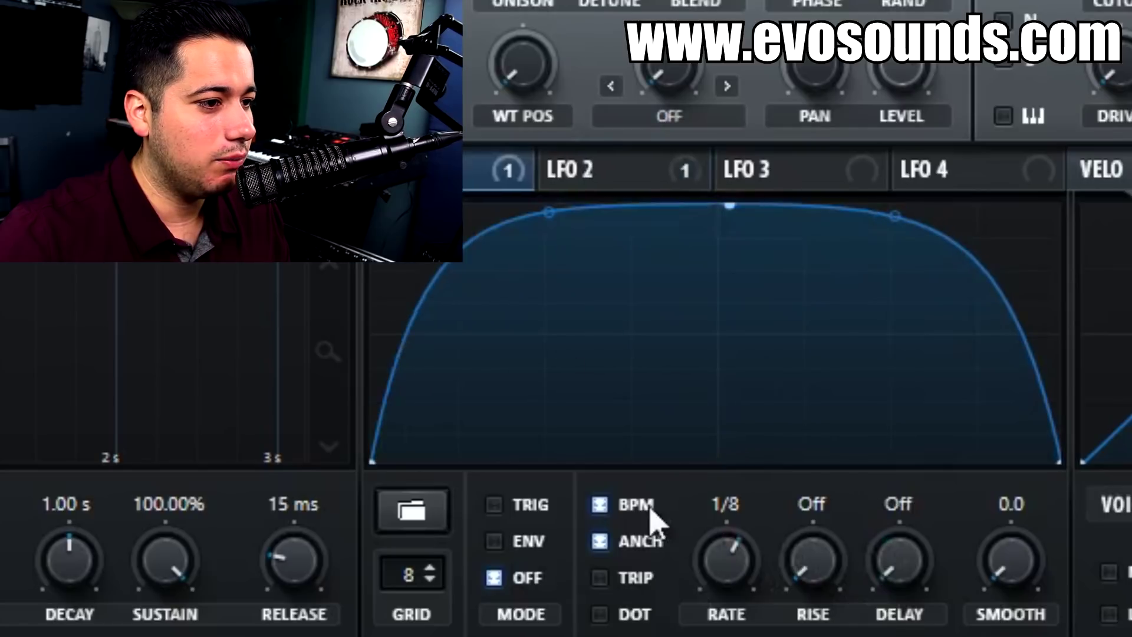
pyautogui.moveTo(705, 551); pyautogui.dragTo(695, 568)
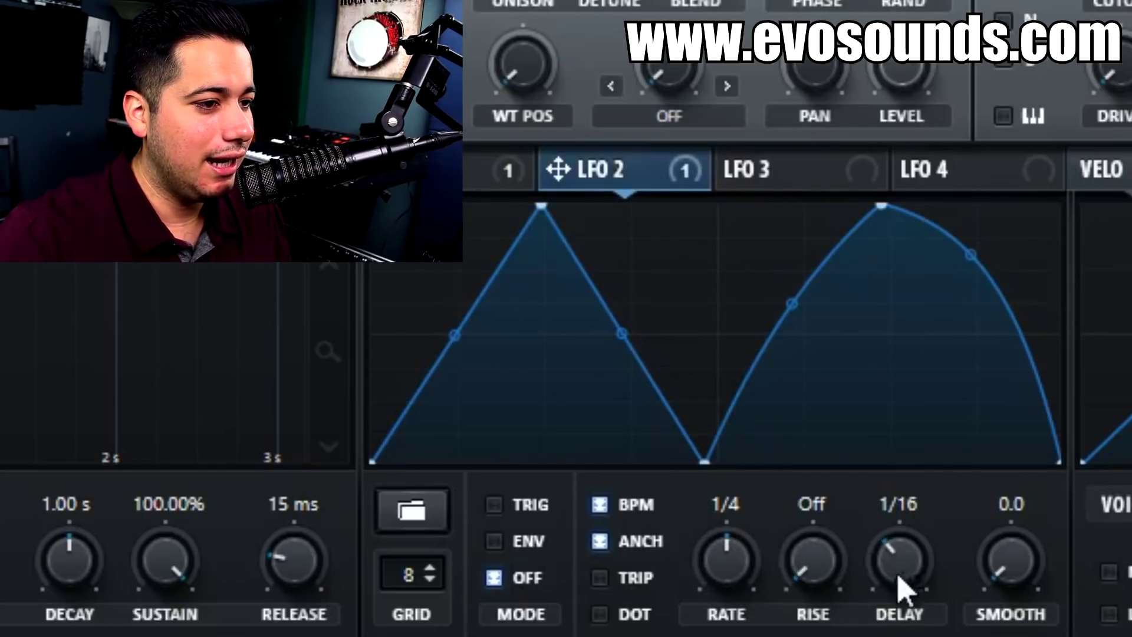
pyautogui.moveTo(900, 583); pyautogui.dragTo(946, 548)
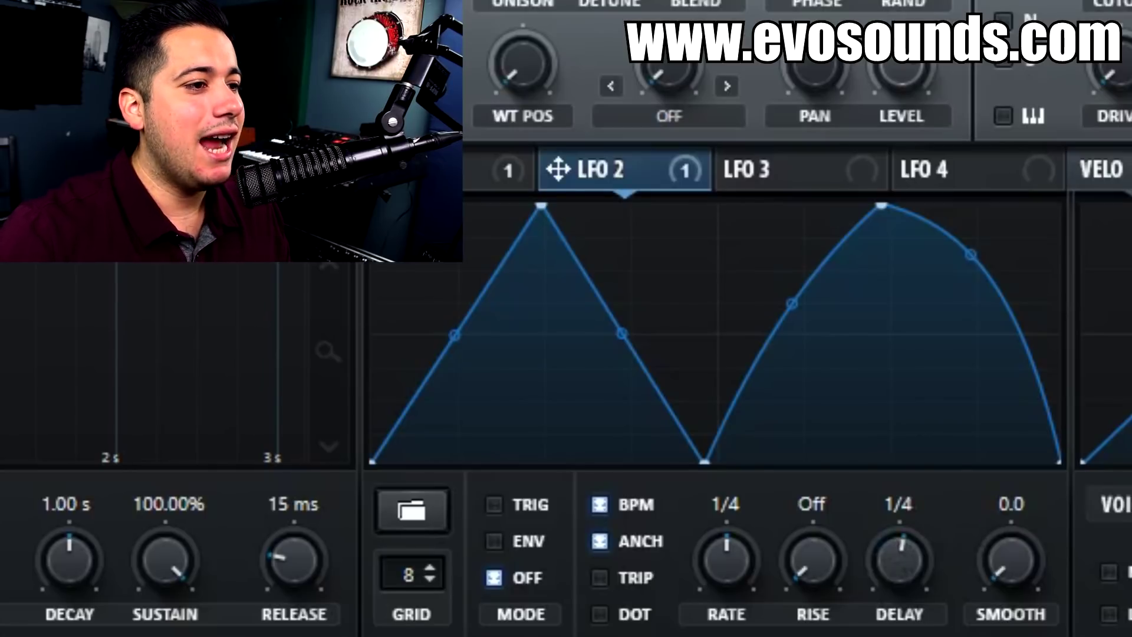
# Set LFO 1's mode to ENV, and compare the shapes and settings of LFO 1 and LFO 2
pyautogui.click(507, 170)
pyautogui.click(494, 541)
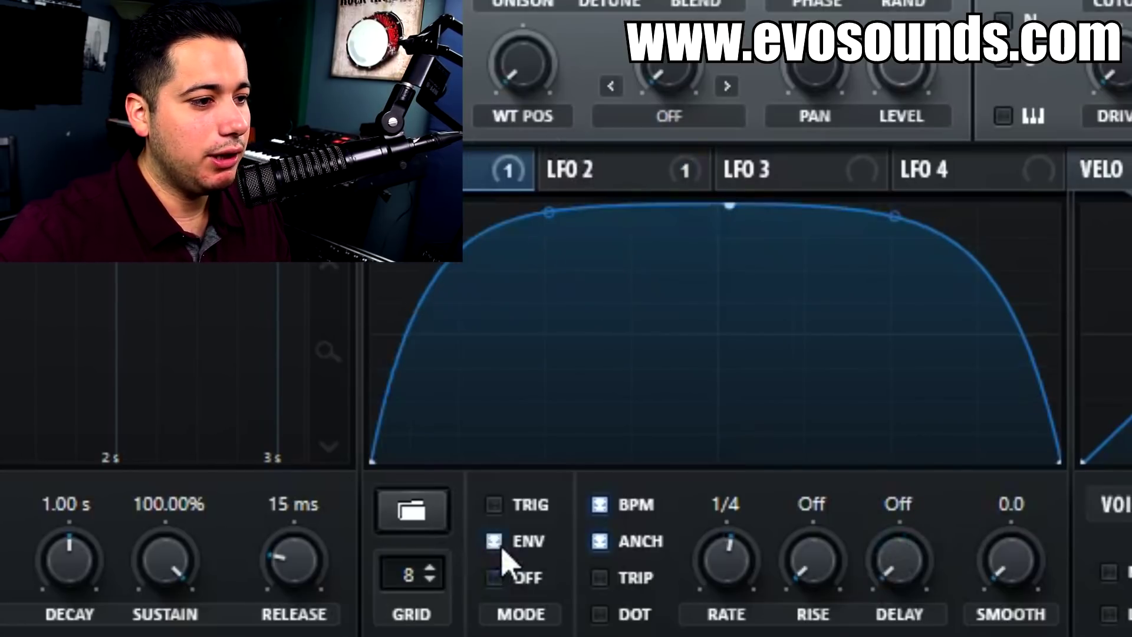
pyautogui.click(631, 178)
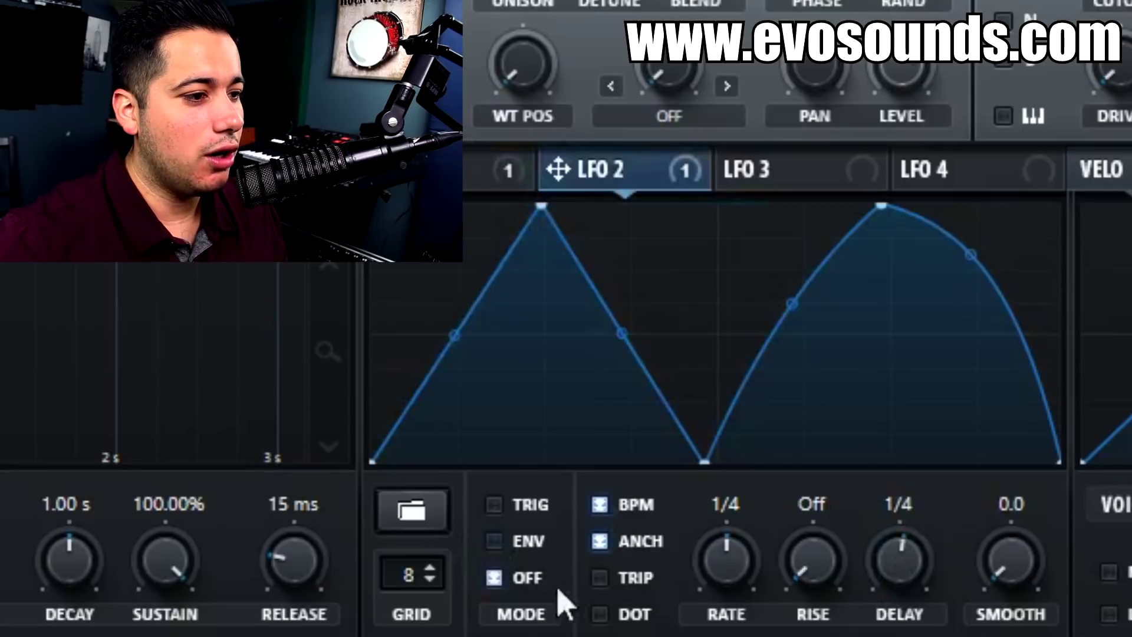
pyautogui.click(506, 173)
pyautogui.click(589, 171)
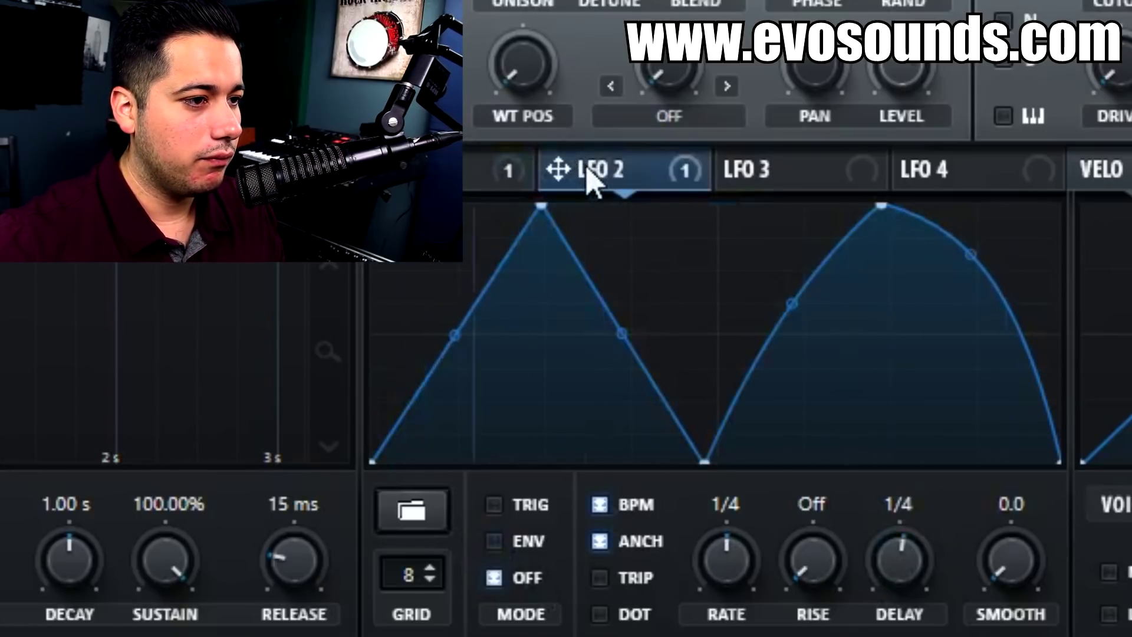
pyautogui.click(472, 171)
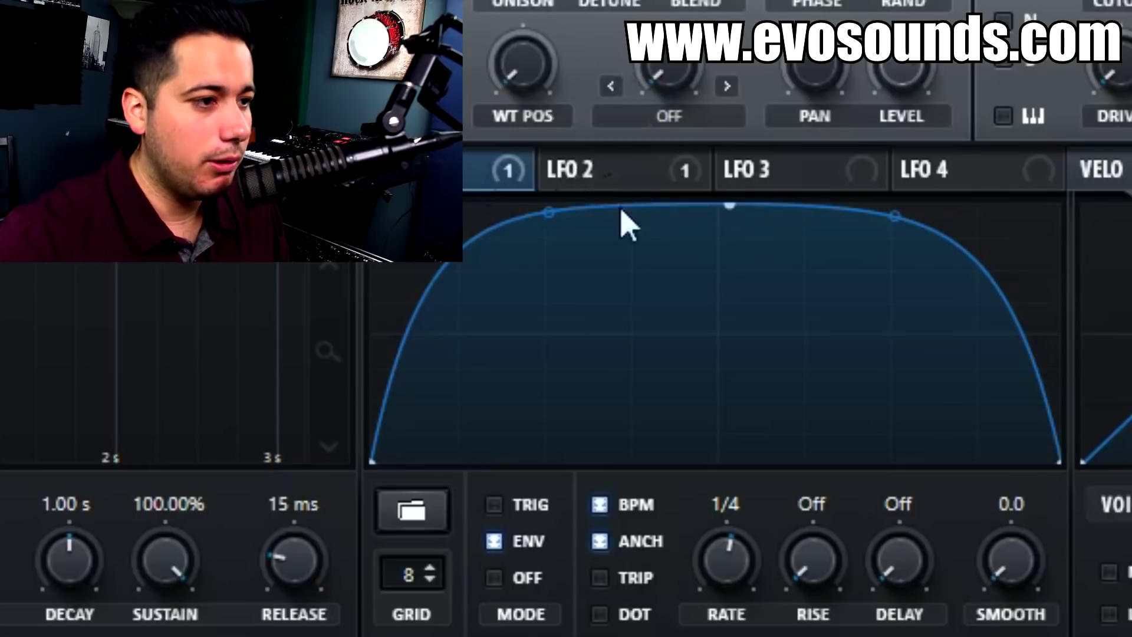
# Remove all modulation destinations from LFO 2 and return to LFO 1
pyautogui.rightClick(654, 176)
pyautogui.click(737, 333)
pyautogui.rightClick(480, 174)
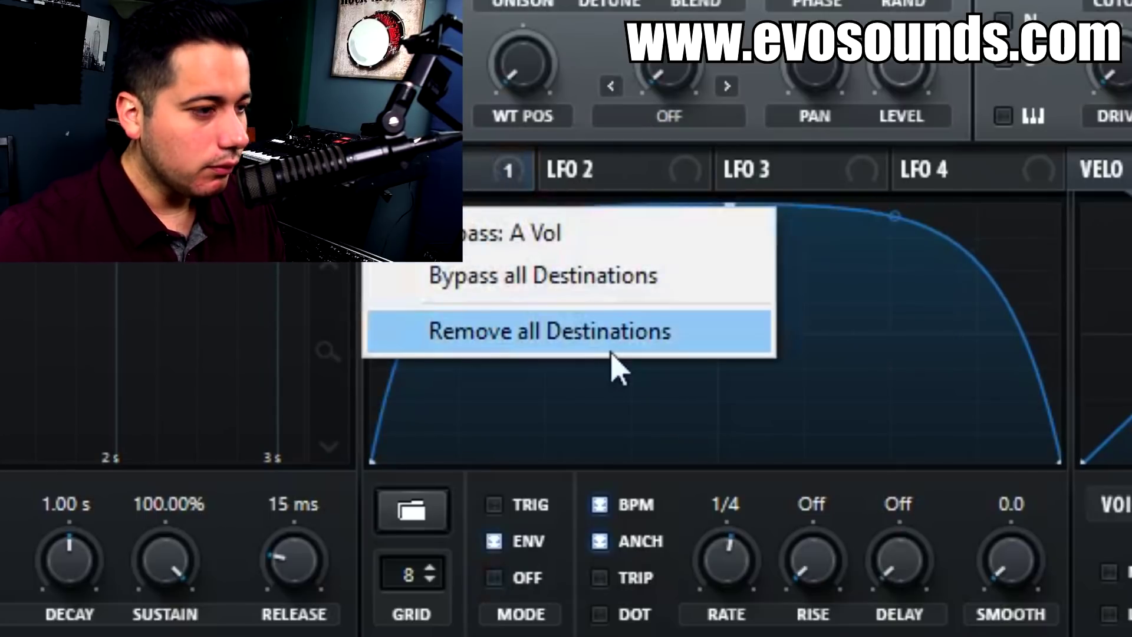
pyautogui.click(610, 345)
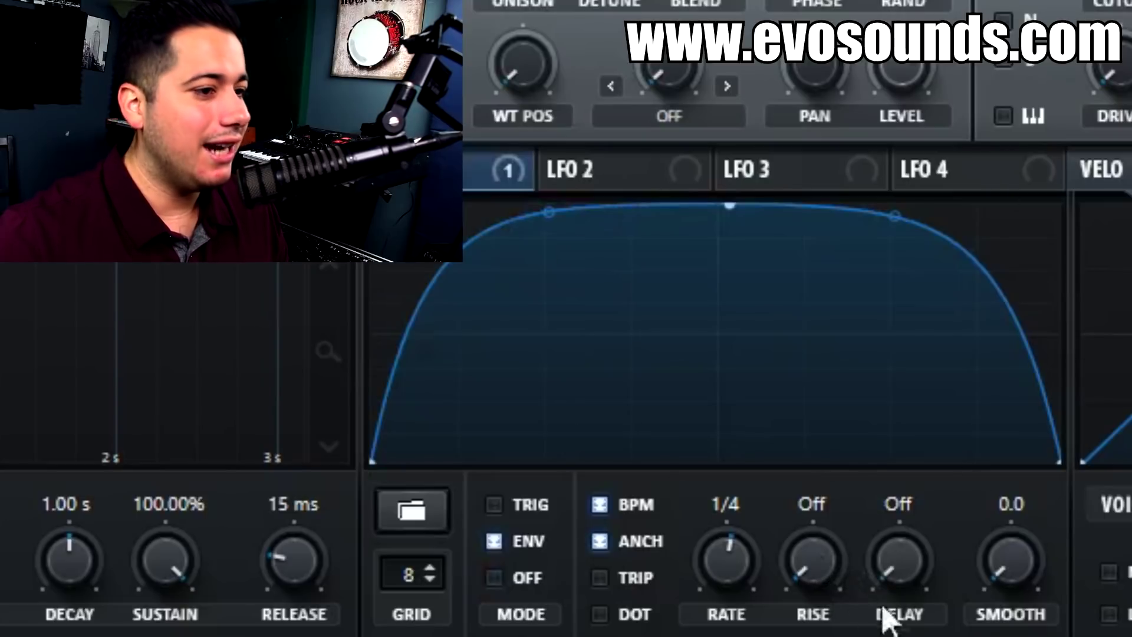
# Try LFO 1's smoothing at 100.0 and 58.3, then return it to 0.0
pyautogui.moveTo(1010, 563); pyautogui.dragTo(1096, 338)
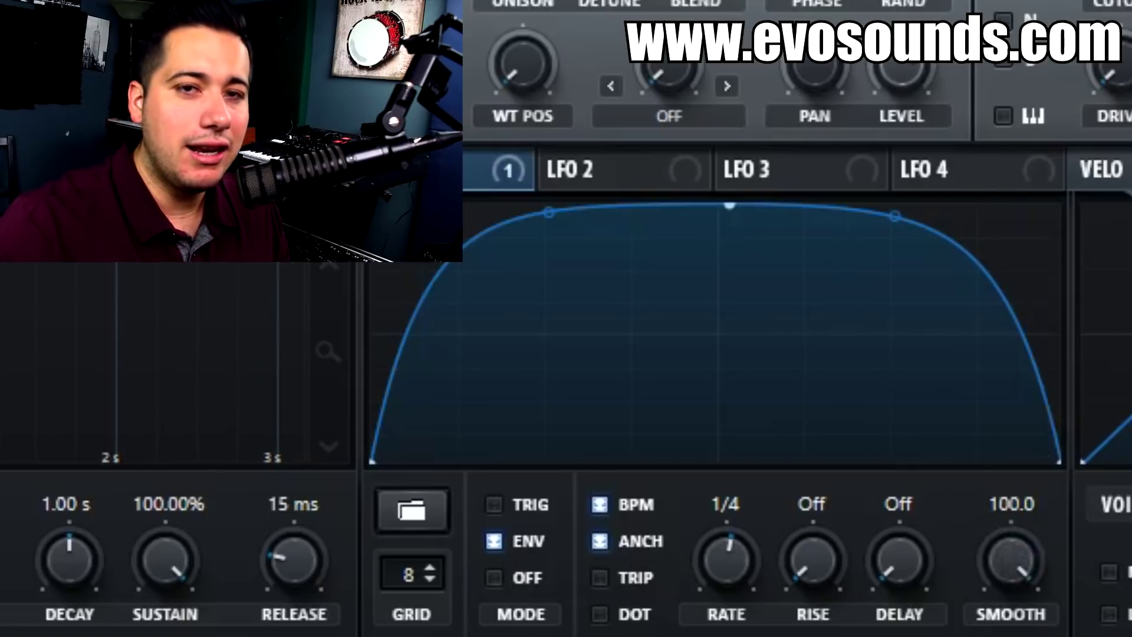
pyautogui.moveTo(1007, 569); pyautogui.dragTo(1006, 607)
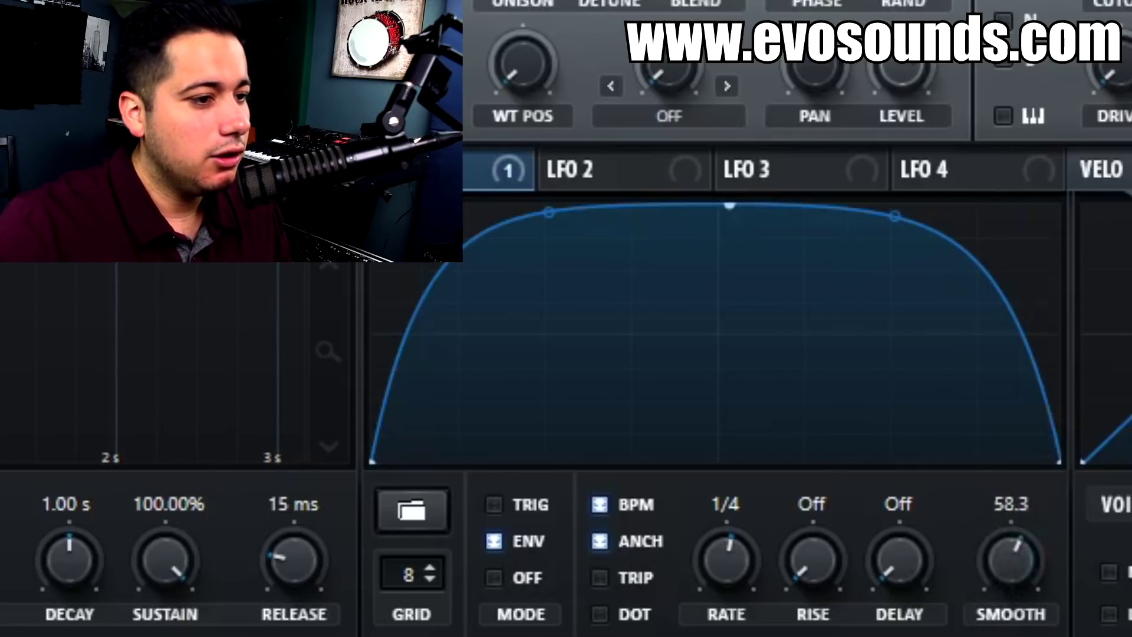
pyautogui.moveTo(1009, 561); pyautogui.dragTo(1010, 495)
pyautogui.moveTo(1035, 633)
pyautogui.mouseDown()
pyautogui.moveTo(1048, 608)
pyautogui.moveTo(1048, 636)
pyautogui.mouseUp()
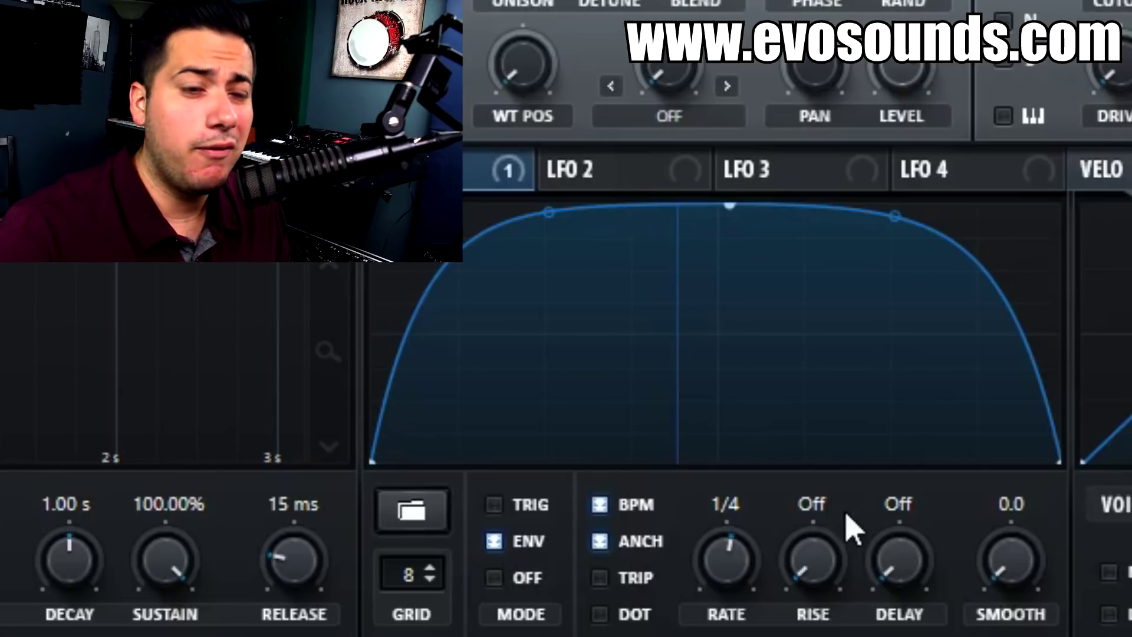
# Try LFO 1 with TRIP and DOT enabled at 1/4 t, then disable both and set the rate to 1/8
pyautogui.click(633, 579)
pyautogui.click(649, 613)
pyautogui.moveTo(730, 584); pyautogui.dragTo(714, 601)
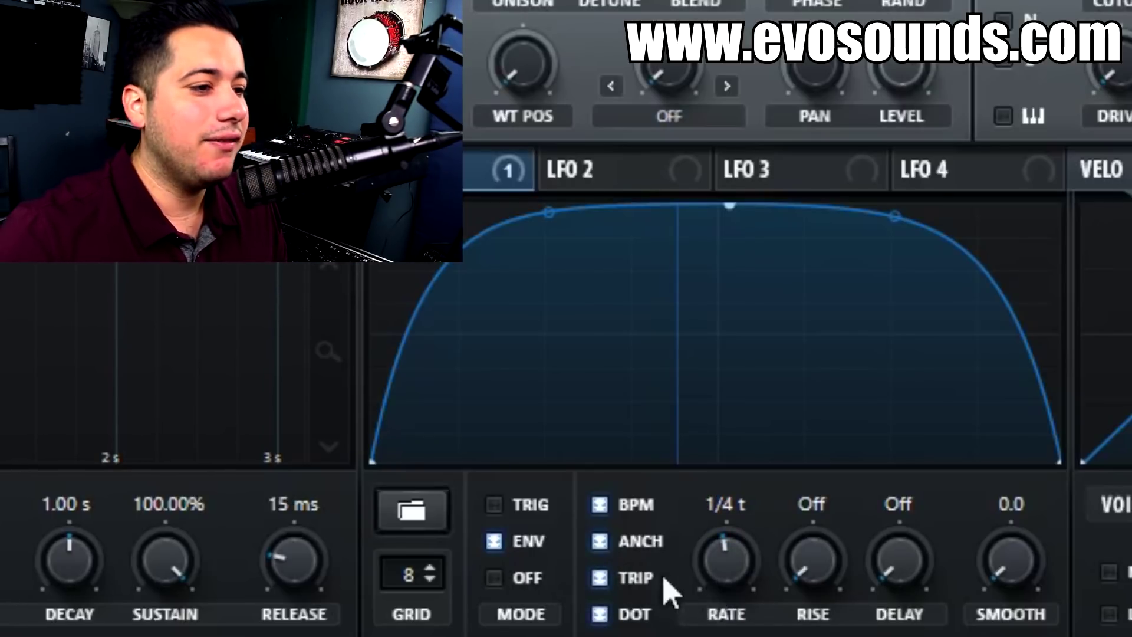
pyautogui.moveTo(728, 561); pyautogui.dragTo(678, 616)
pyautogui.click(627, 611)
pyautogui.click(616, 572)
pyautogui.moveTo(727, 540); pyautogui.dragTo(753, 560)
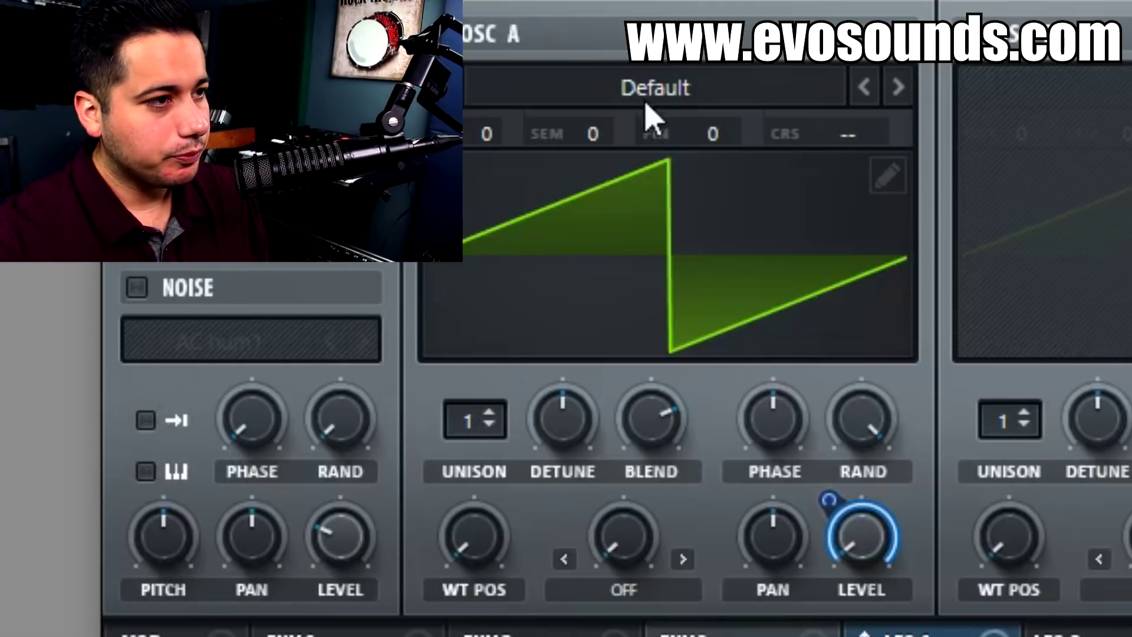
# Load the AlienSpectral [SN] wavetable from the Spectral category into OSC A
pyautogui.click(646, 103)
pyautogui.moveTo(758, 278)
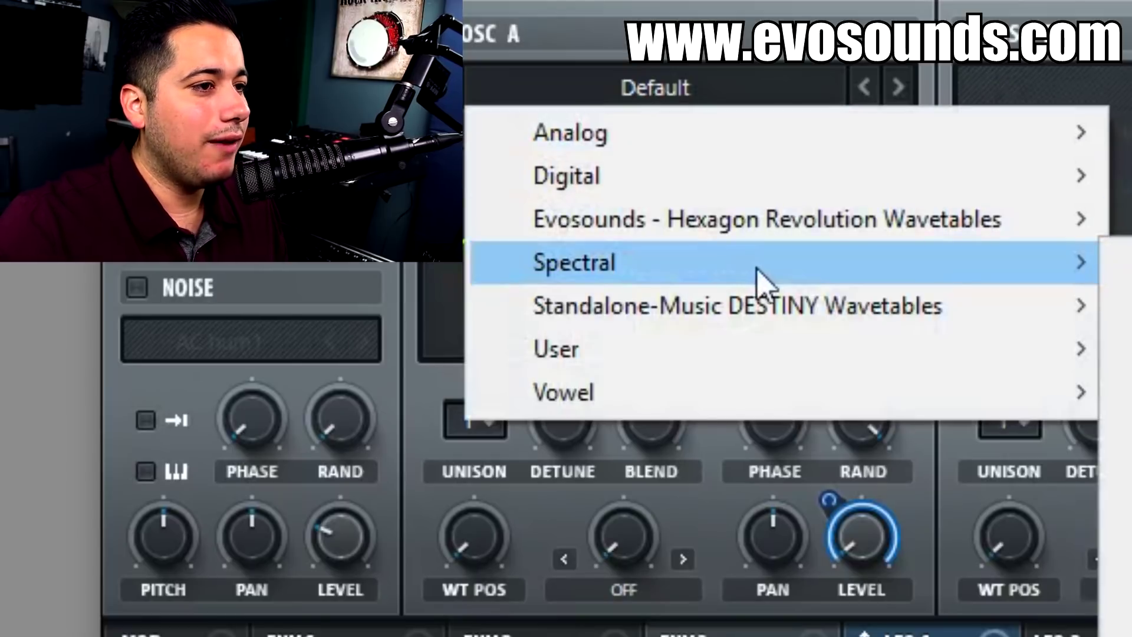
pyautogui.click(1116, 298)
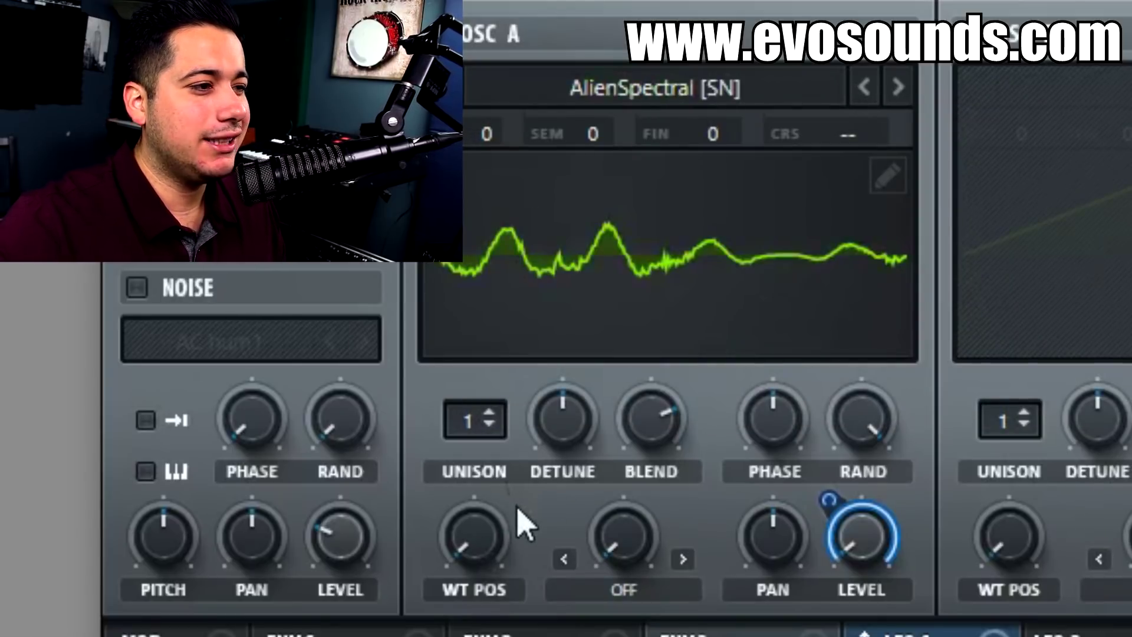
# Sweep OSC A's wavetable position through several frames, then return it to the first frame
pyautogui.moveTo(468, 534); pyautogui.dragTo(566, 635)
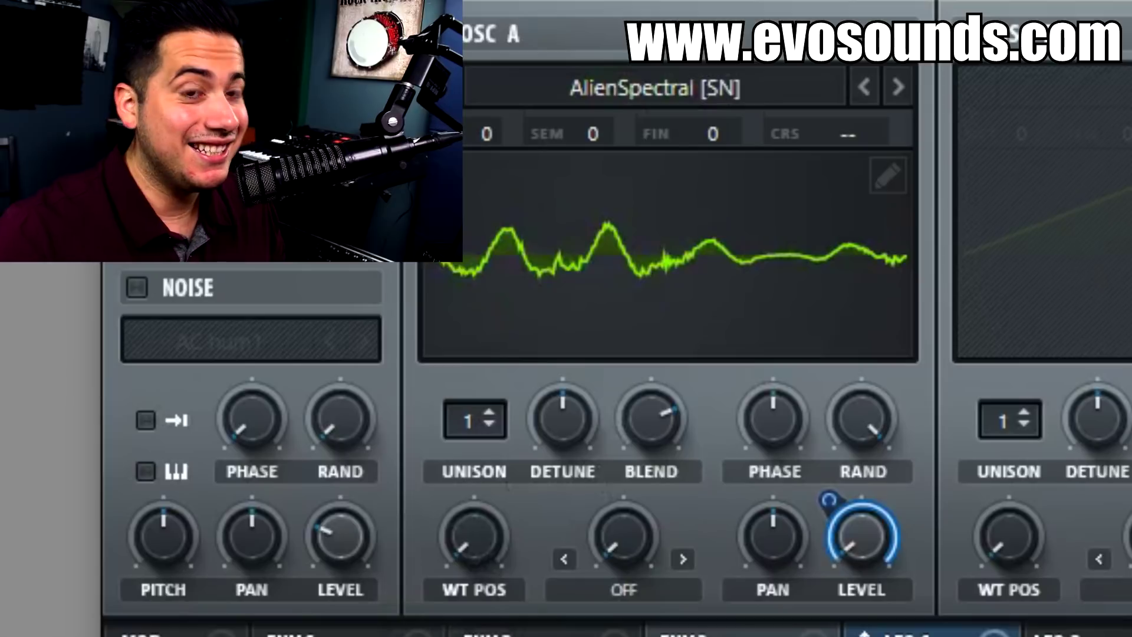
pyautogui.moveTo(479, 572); pyautogui.dragTo(551, 485)
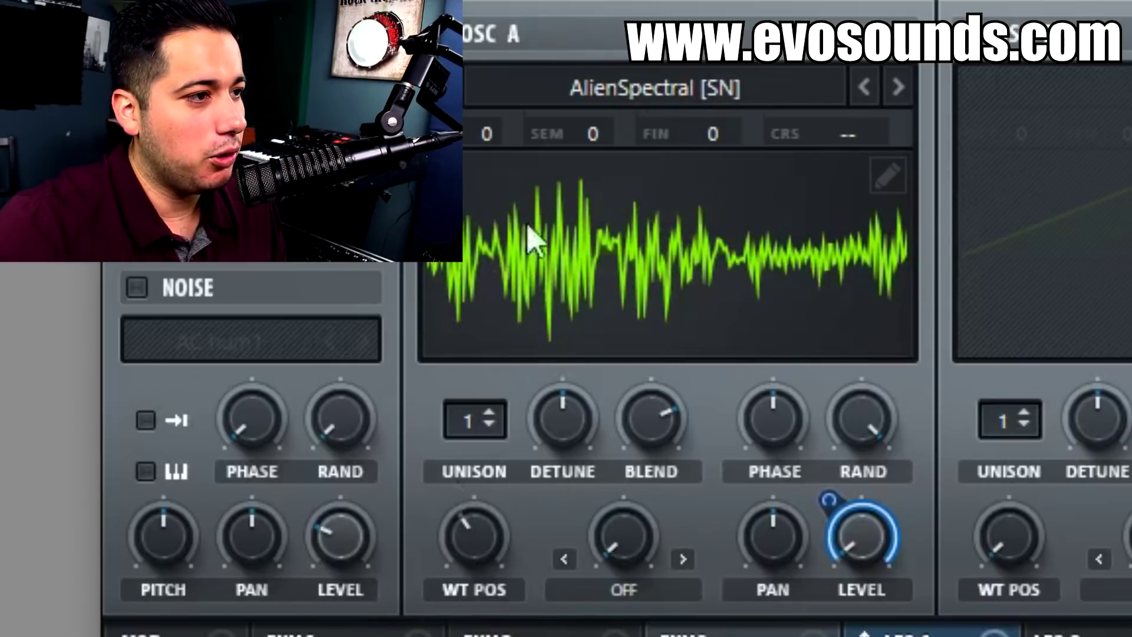
pyautogui.moveTo(514, 565); pyautogui.dragTo(722, 159)
pyautogui.moveTo(493, 533); pyautogui.dragTo(453, 580)
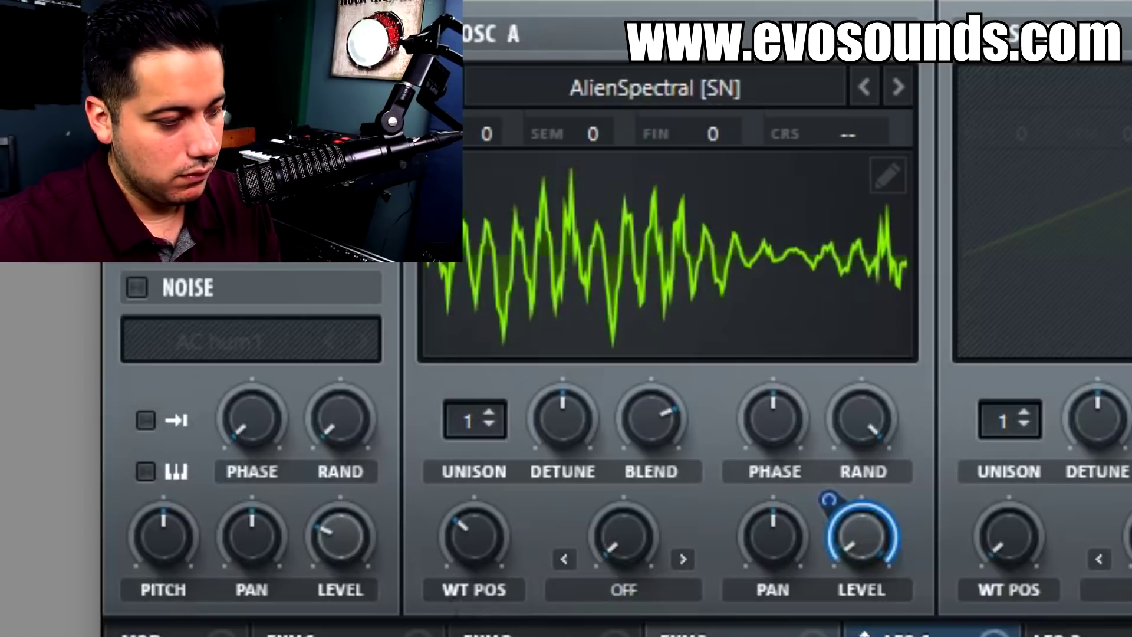
pyautogui.moveTo(471, 534); pyautogui.dragTo(441, 566)
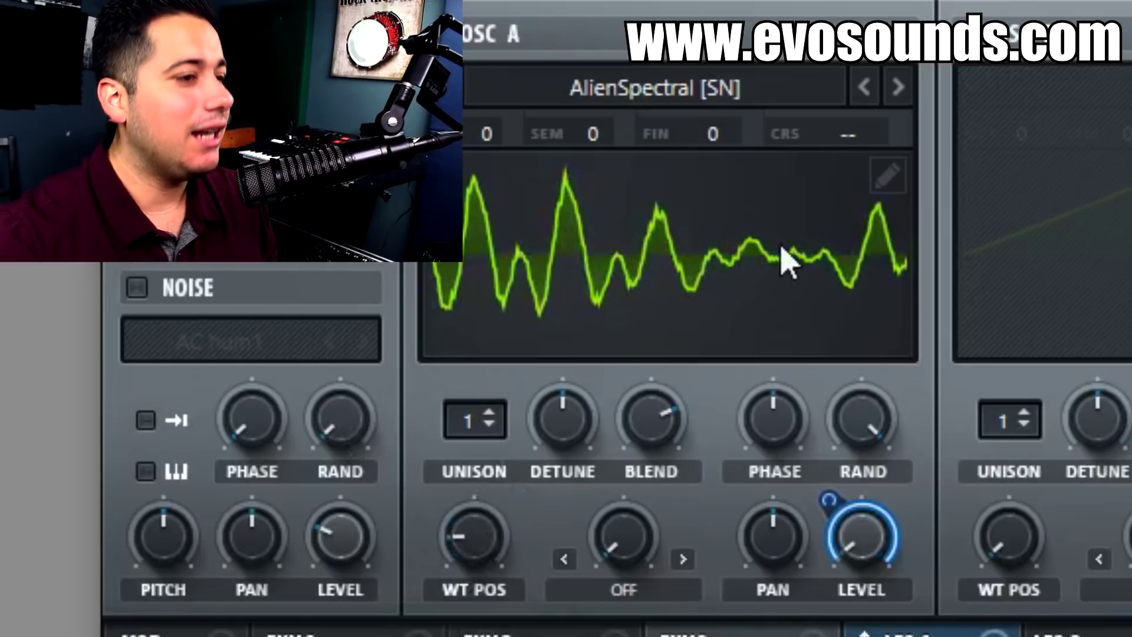
pyautogui.moveTo(473, 535); pyautogui.dragTo(463, 624)
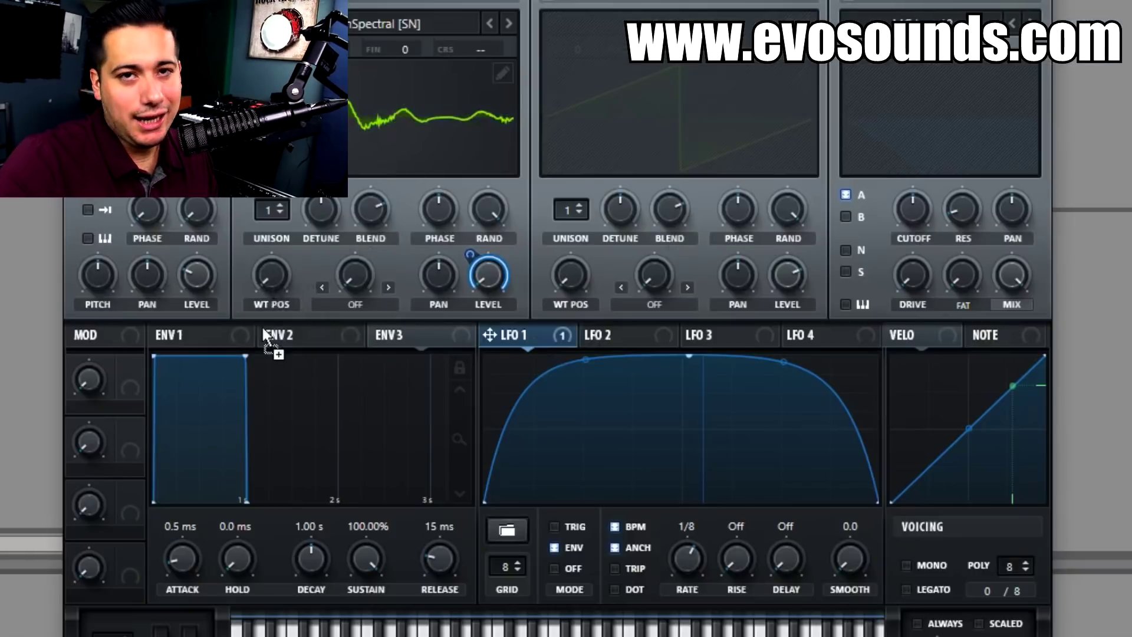
# Assign LFO 1 to OSC A's WT POS and move LFO 1's peak point to the middle of its graph
pyautogui.moveTo(263, 330); pyautogui.dragTo(263, 250)
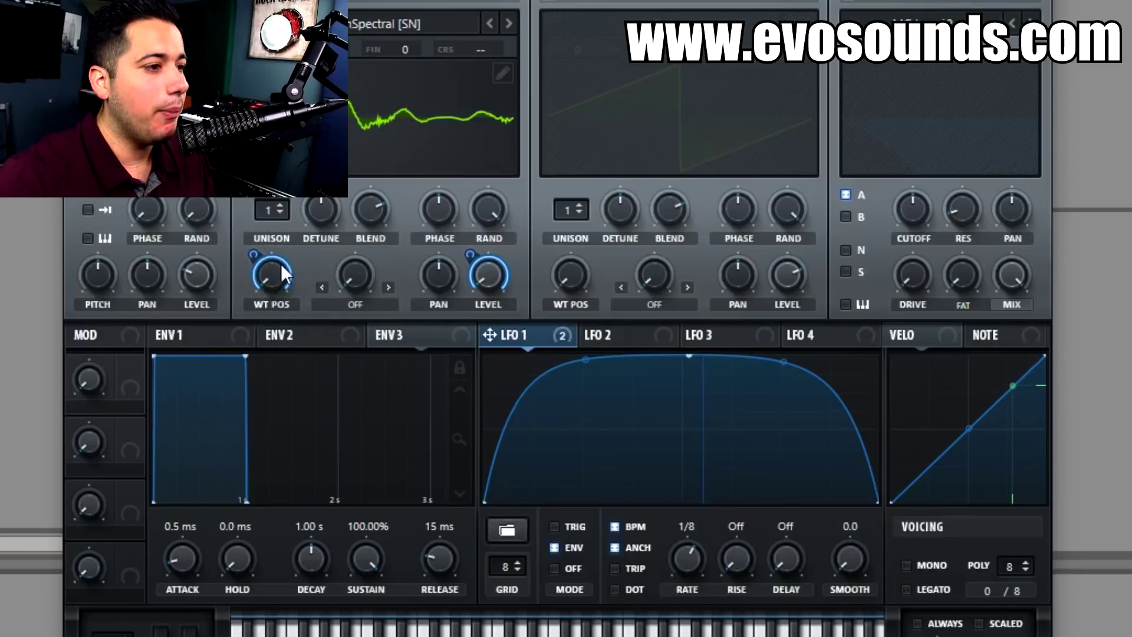
pyautogui.moveTo(689, 356)
pyautogui.mouseDown()
pyautogui.moveTo(673, 365)
pyautogui.moveTo(684, 354)
pyautogui.mouseUp()
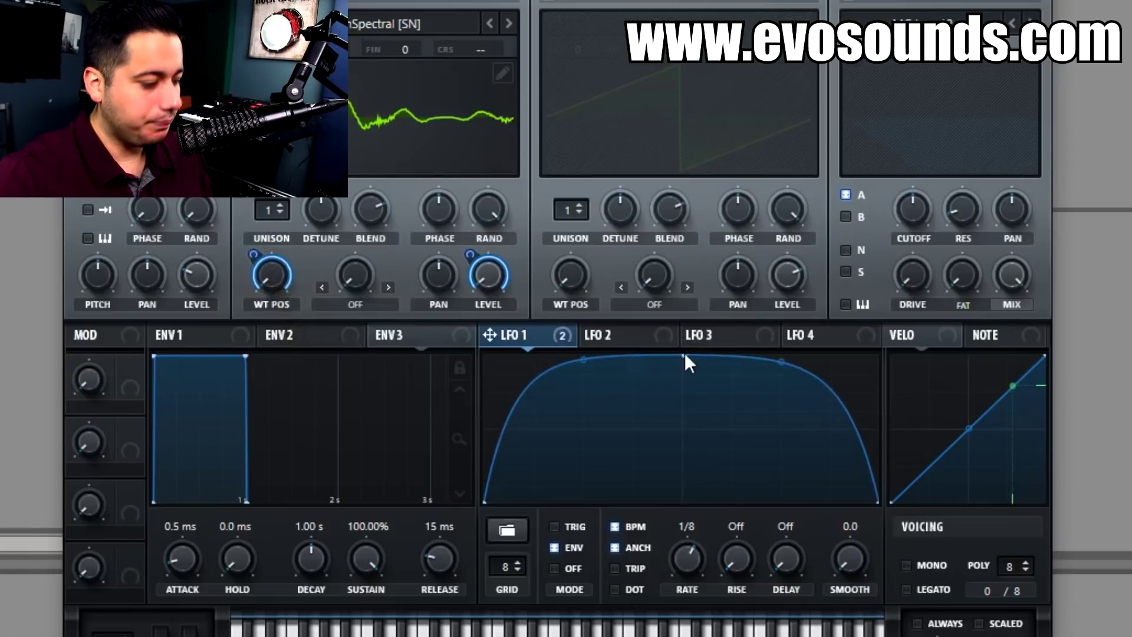
# Reduce LFO 1's modulation amount on OSC A's wavetable position to about 16
pyautogui.moveTo(248, 269)
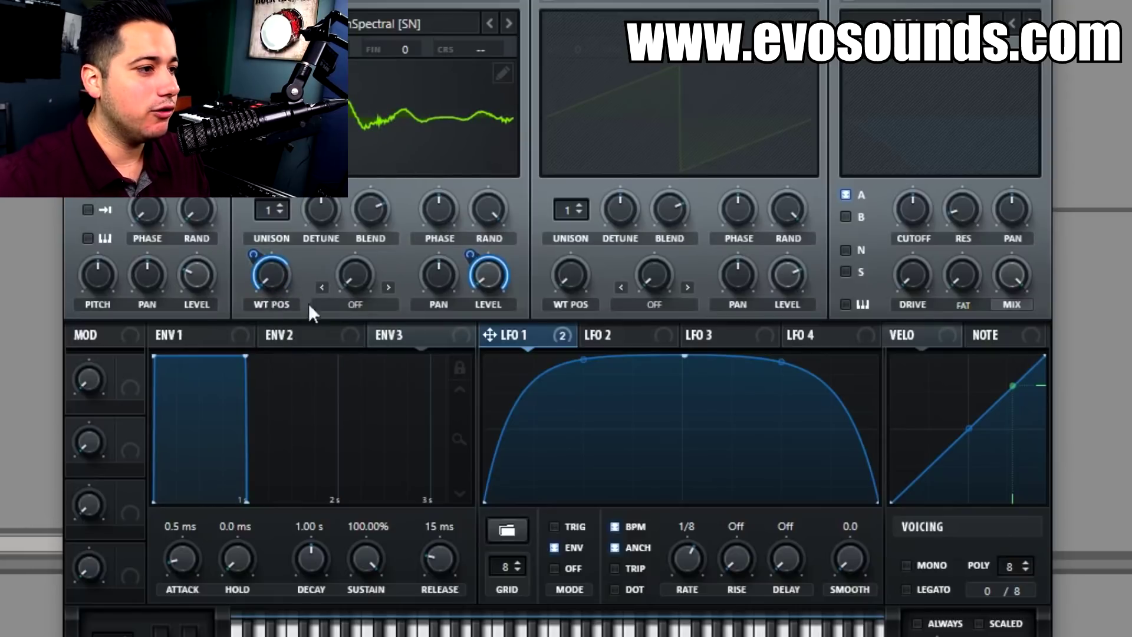
pyautogui.moveTo(265, 255); pyautogui.dragTo(248, 294)
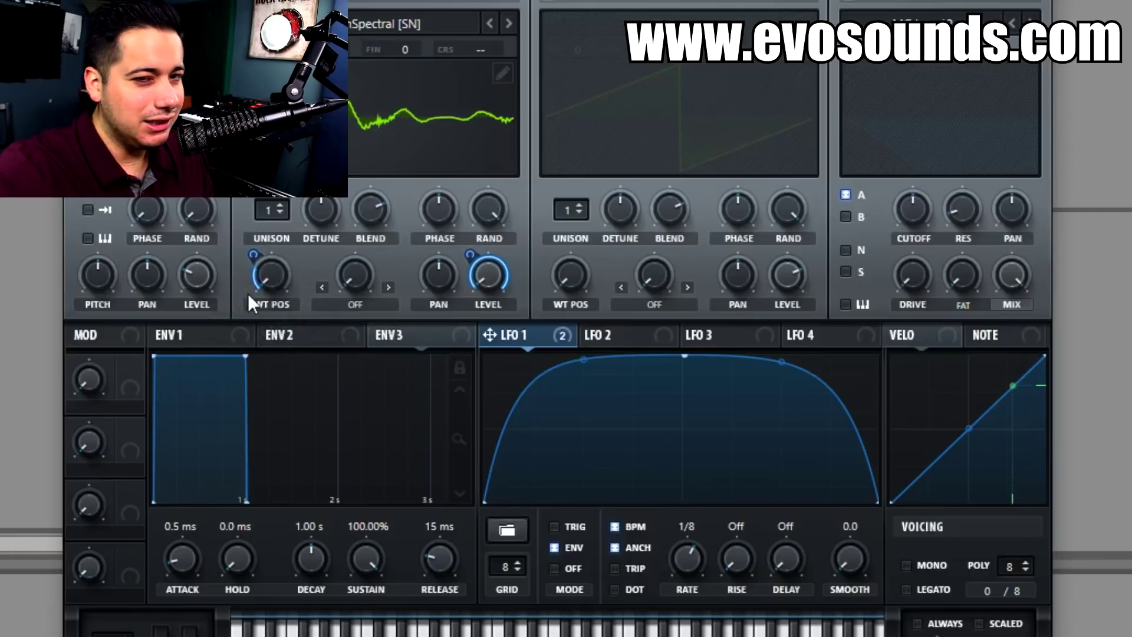
pyautogui.moveTo(246, 270); pyautogui.dragTo(221, 316)
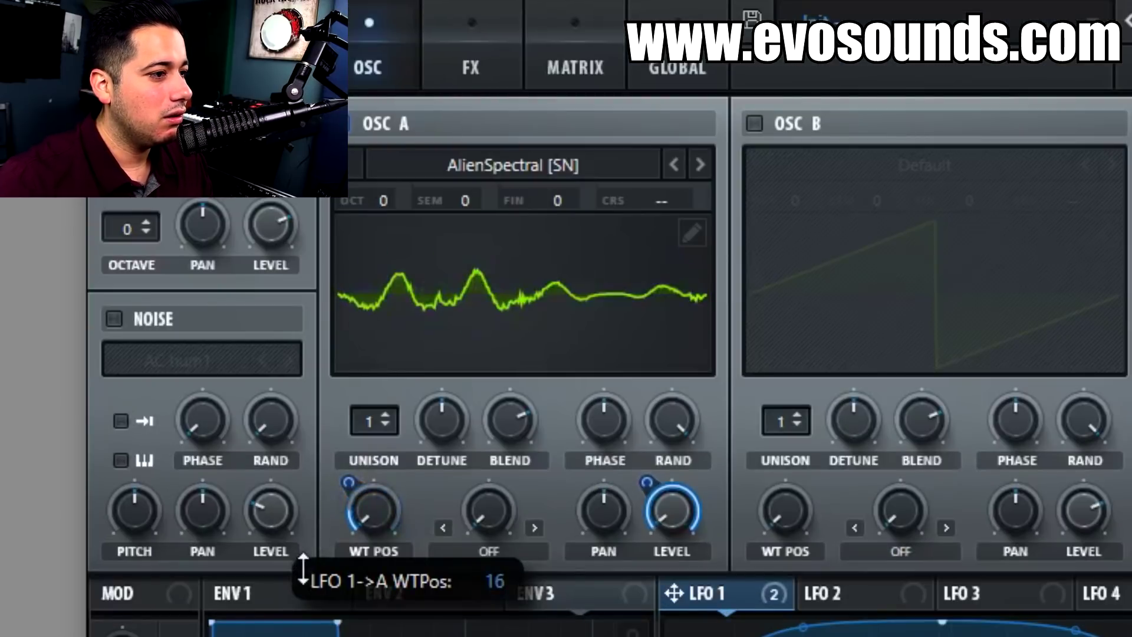
pyautogui.moveTo(302, 569); pyautogui.dragTo(318, 554)
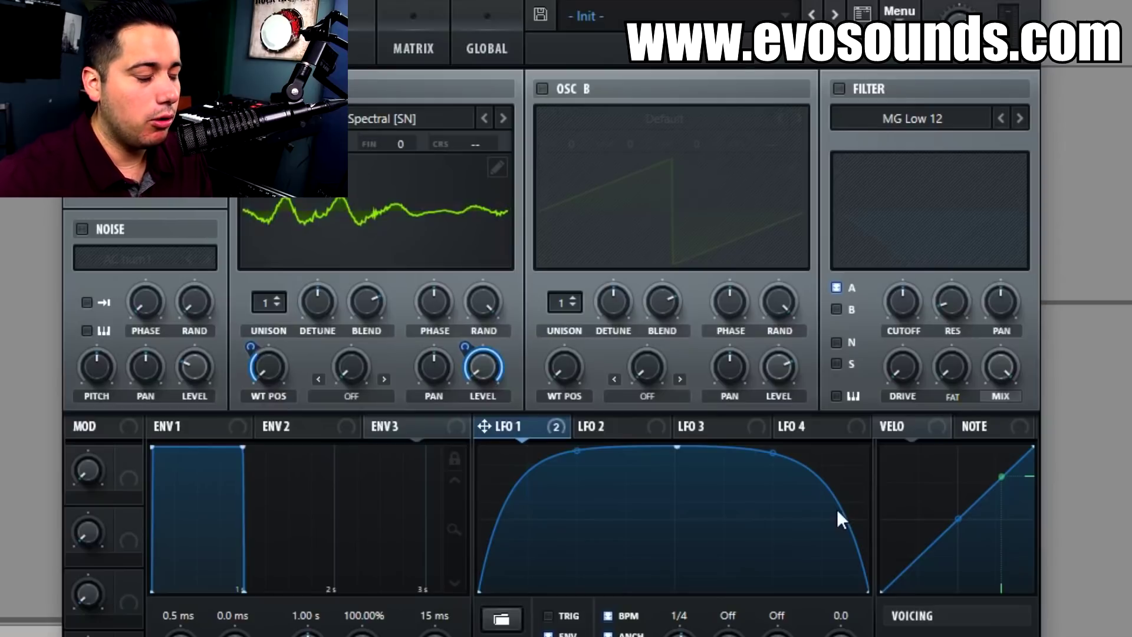
# Enable the MG Low 12 filter on OSC A and lower its cutoff to the minimum
pyautogui.click(870, 89)
pyautogui.moveTo(902, 303); pyautogui.dragTo(824, 455)
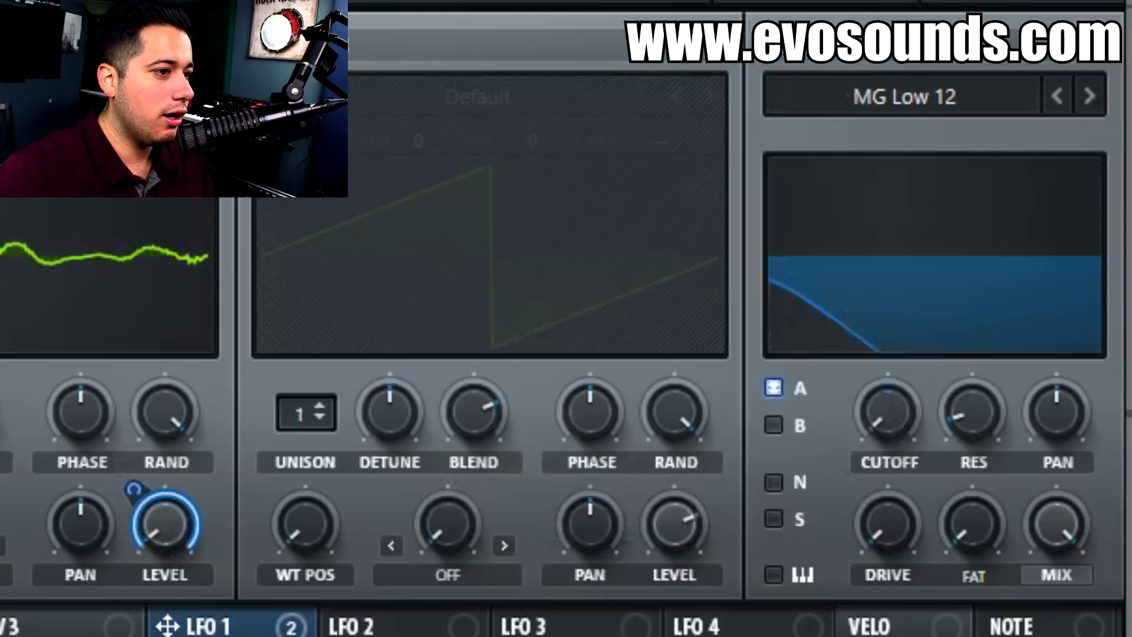
pyautogui.moveTo(498, 429); pyautogui.dragTo(589, 396)
# Assign LFO 1 to the filter's cutoff, and raise the filter's drive and resonance
pyautogui.moveTo(347, 587); pyautogui.dragTo(886, 413)
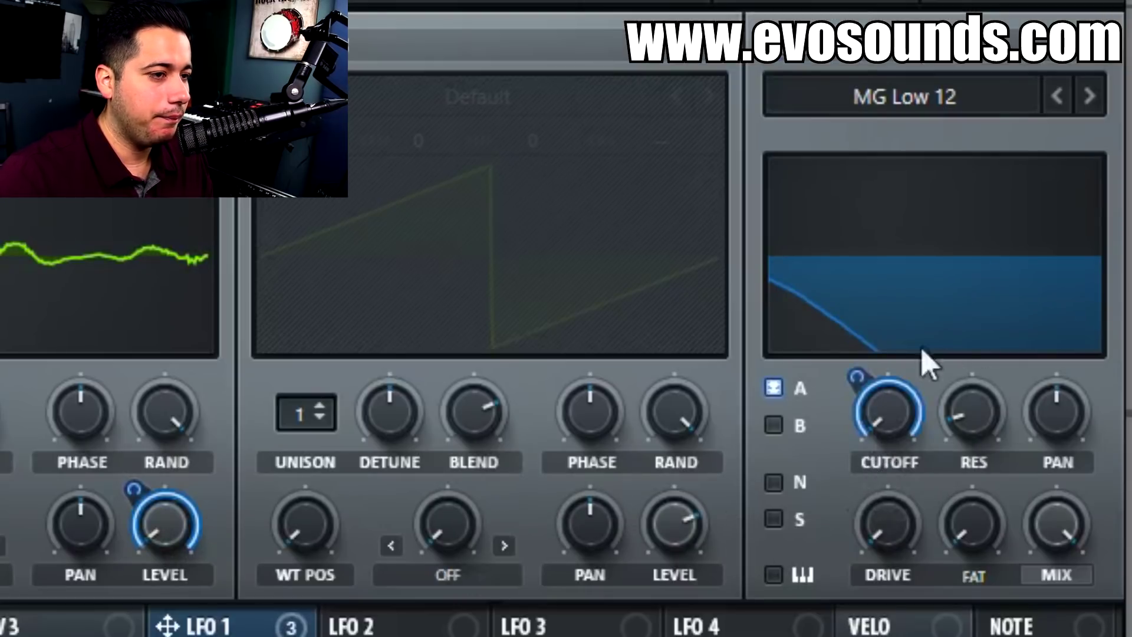
pyautogui.moveTo(907, 520); pyautogui.dragTo(974, 458)
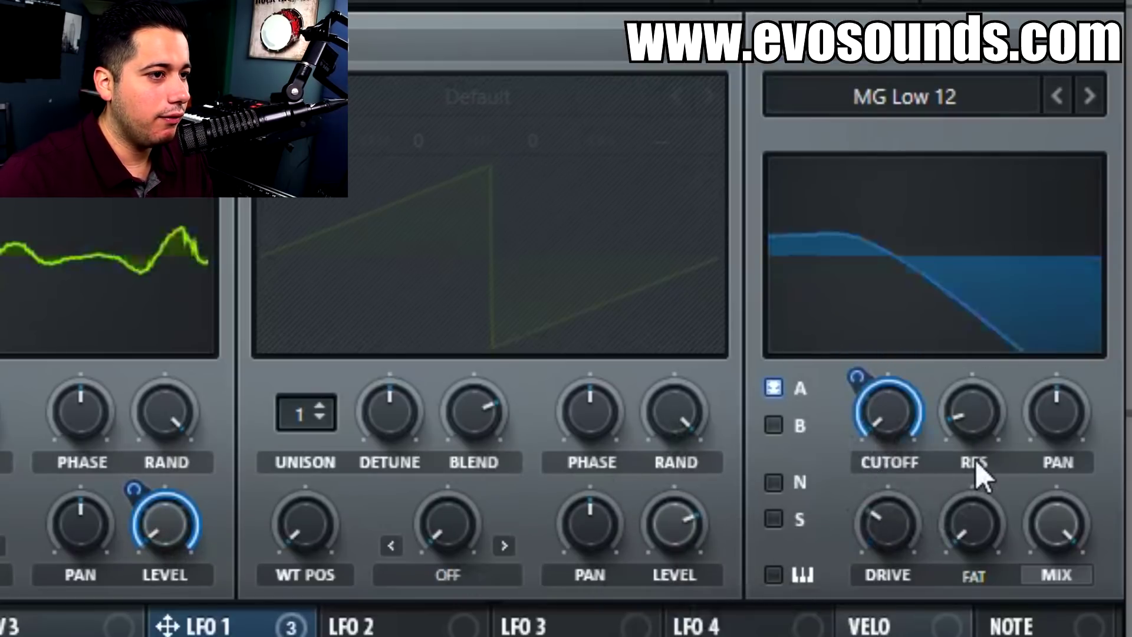
pyautogui.moveTo(974, 412)
pyautogui.mouseDown()
pyautogui.moveTo(1003, 384)
pyautogui.moveTo(1003, 328)
pyautogui.moveTo(985, 401)
pyautogui.mouseUp()
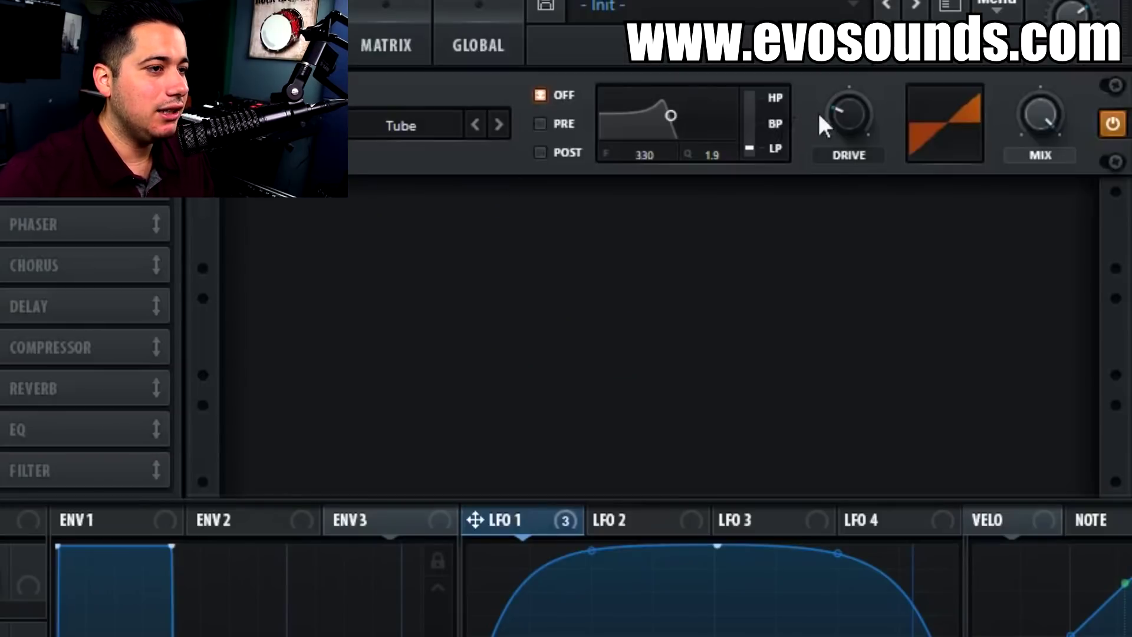
# Switch the distortion effect's type from Tube to Sin Fold and set its drive to 56%
pyautogui.moveTo(822, 124); pyautogui.dragTo(823, 97)
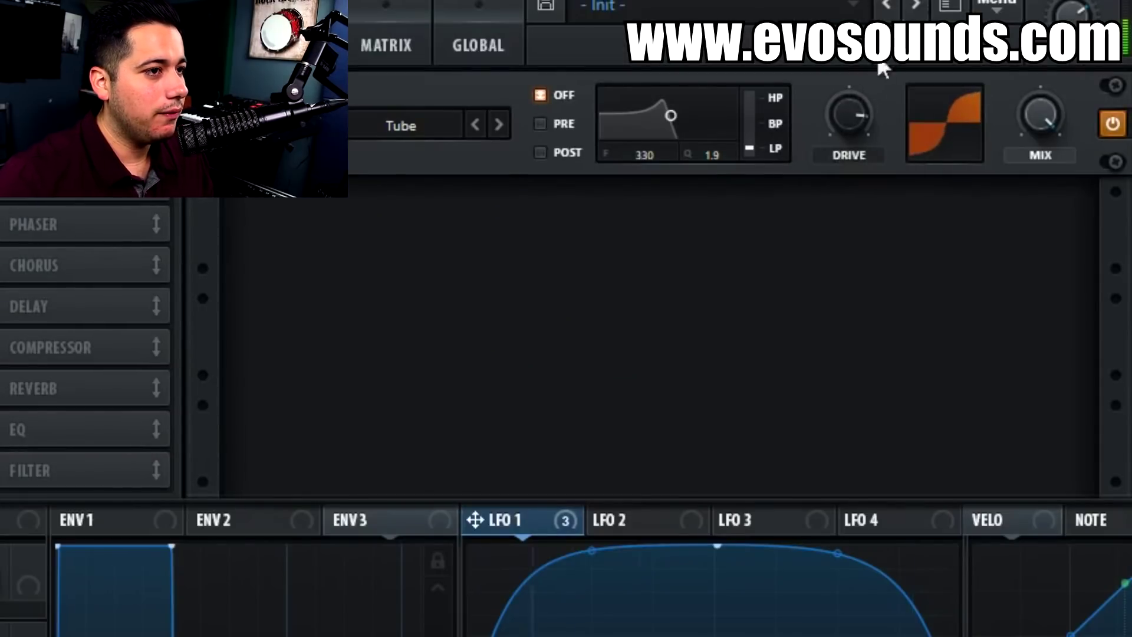
pyautogui.click(498, 124)
pyautogui.click(499, 125)
pyautogui.click(494, 124)
pyautogui.click(494, 124)
pyautogui.moveTo(845, 127); pyautogui.dragTo(808, 187)
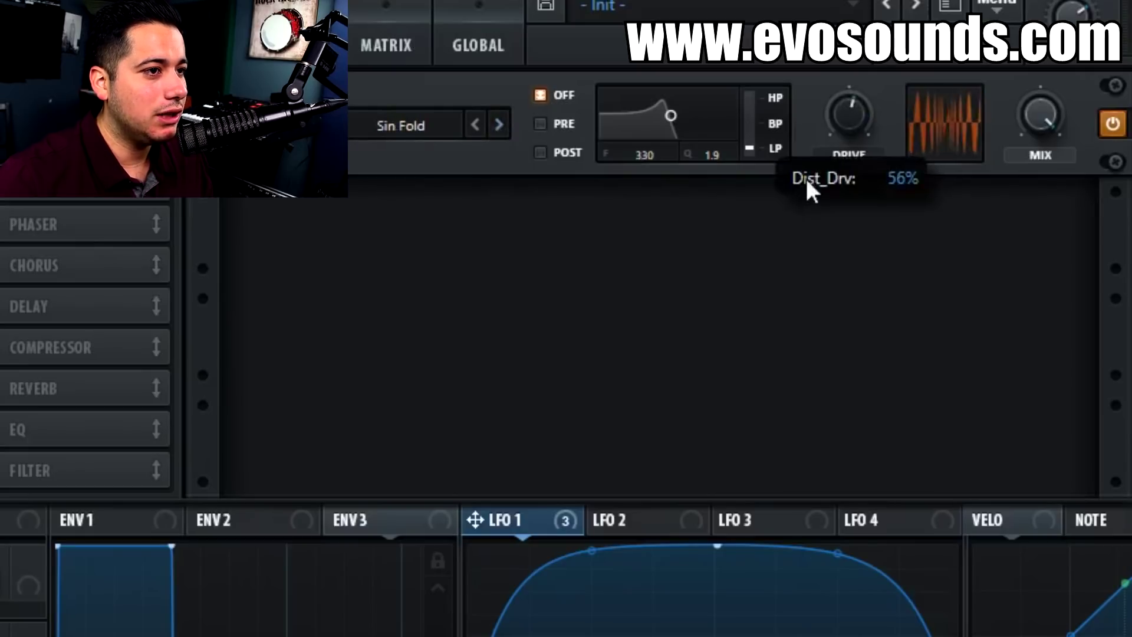
# Turn the distortion's mix down to the minimum, assign LFO 1 to it, and lower the distortion's drive
pyautogui.moveTo(1037, 115); pyautogui.dragTo(1031, 153)
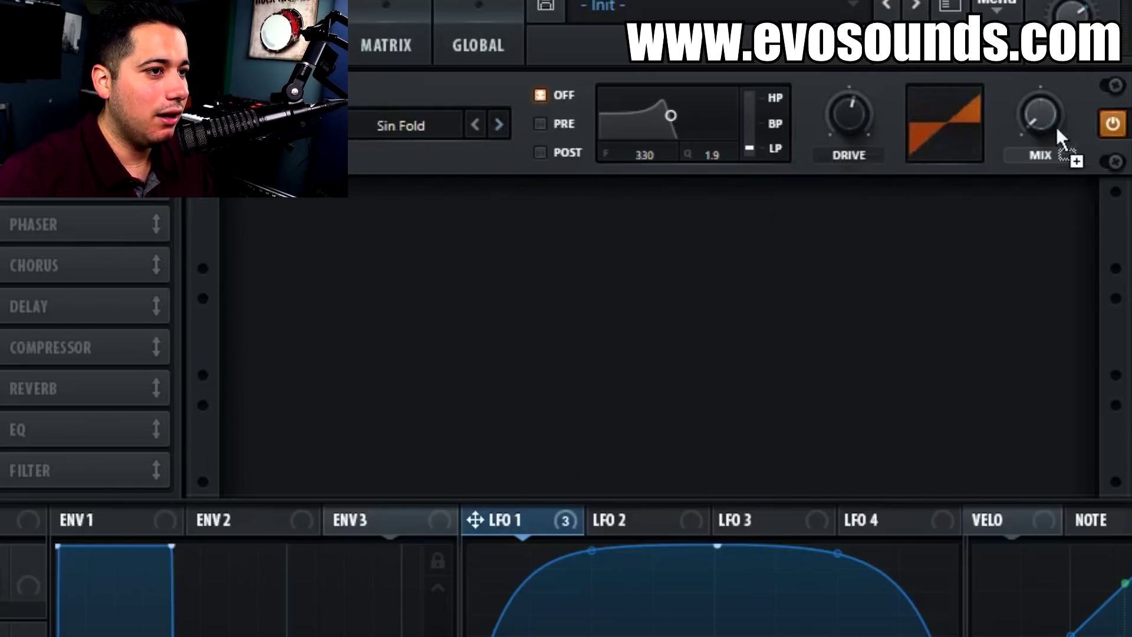
pyautogui.moveTo(996, 109); pyautogui.dragTo(996, 145)
pyautogui.moveTo(845, 118); pyautogui.dragTo(791, 160)
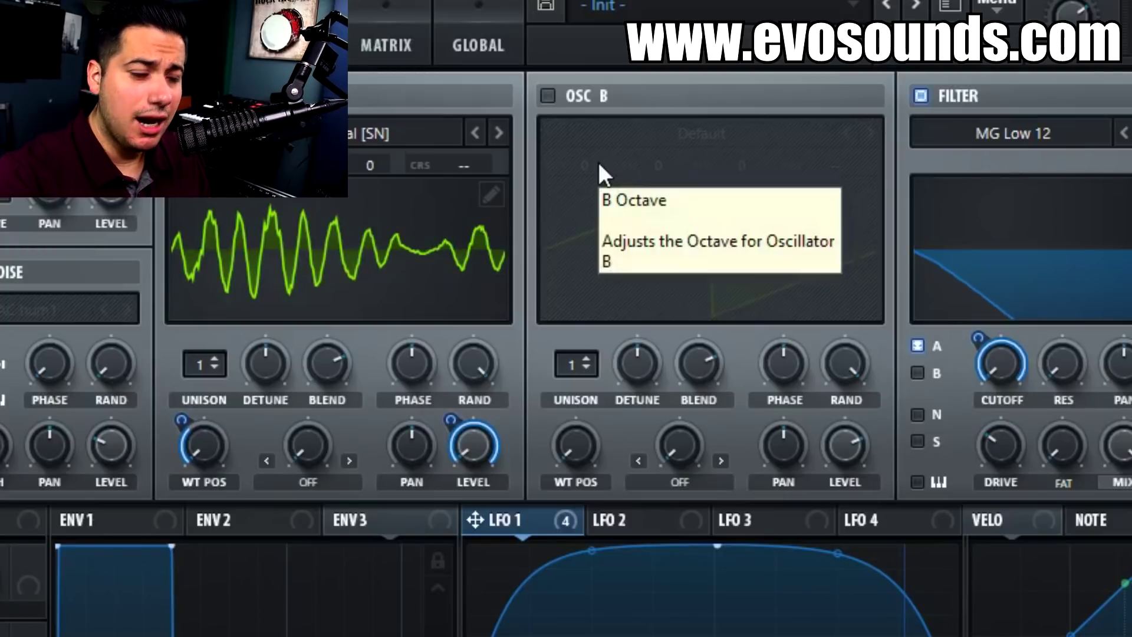
# Enable the compressor effect in multiband mode and lower its threshold
pyautogui.click(294, 45)
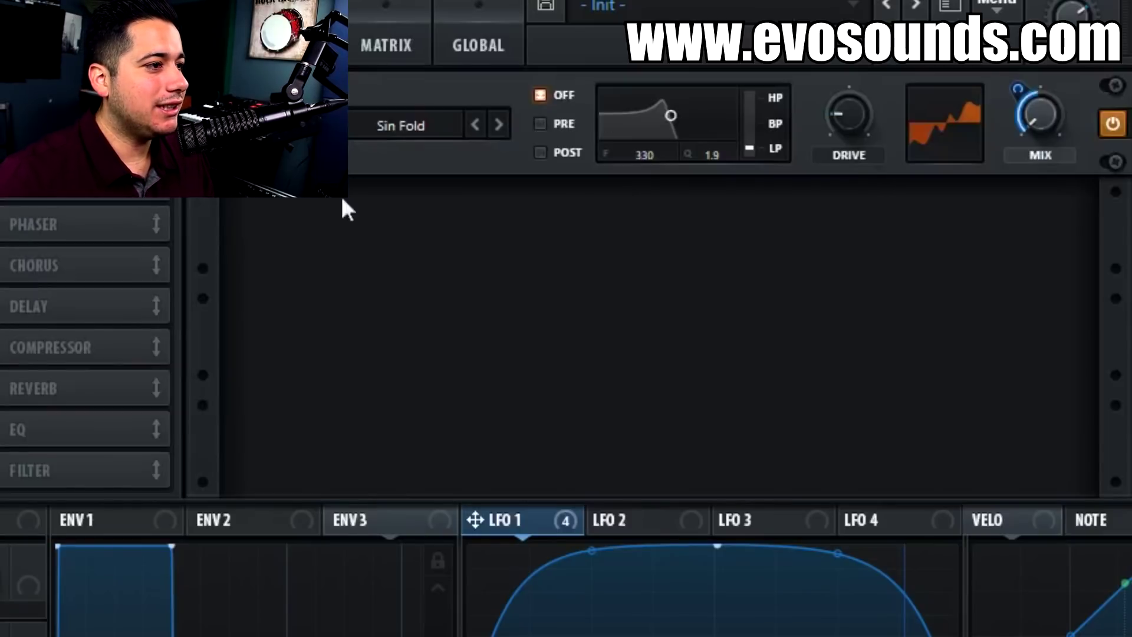
pyautogui.click(24, 347)
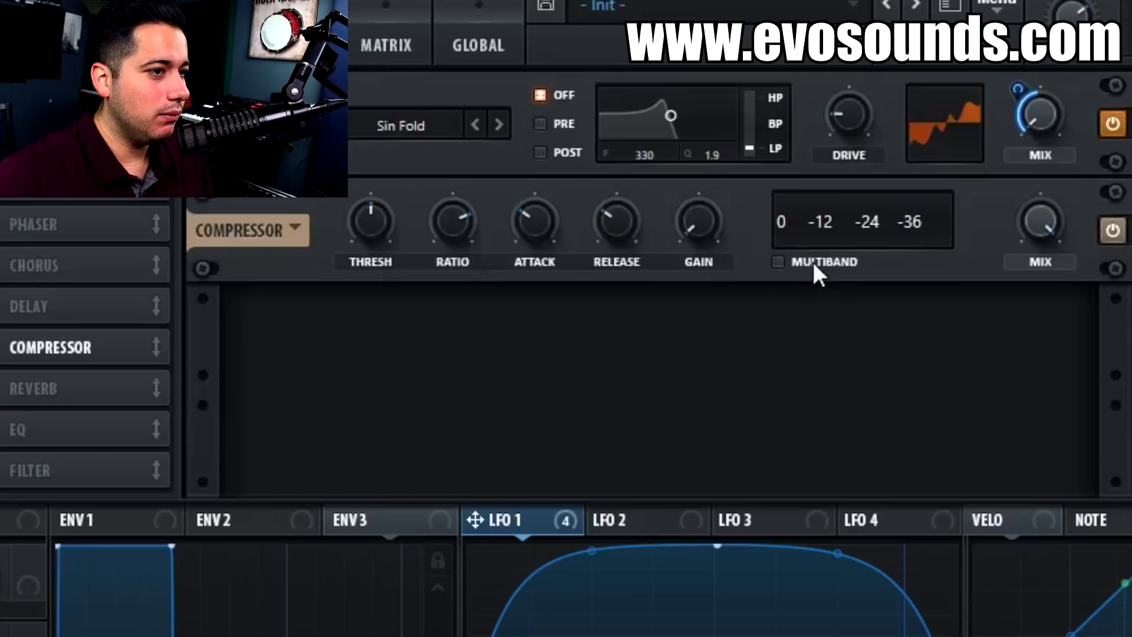
pyautogui.click(795, 261)
pyautogui.moveTo(407, 227); pyautogui.dragTo(808, 263)
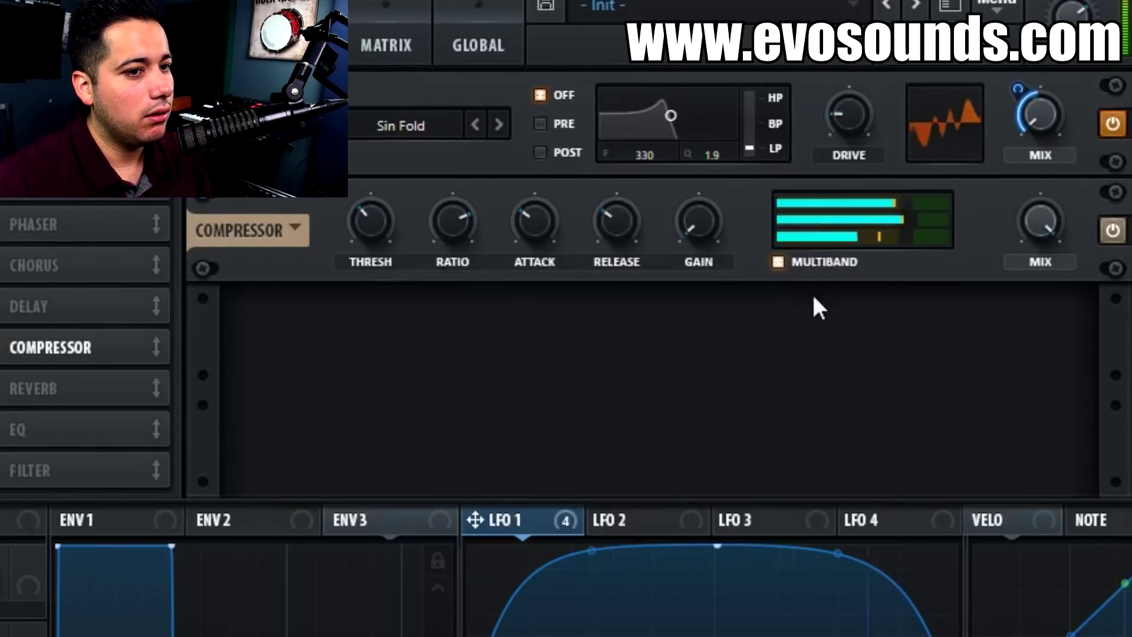
# Slow LFO 1's rate to bar and squeeze its rounded hump into the first half of the grid
pyautogui.click(207, 45)
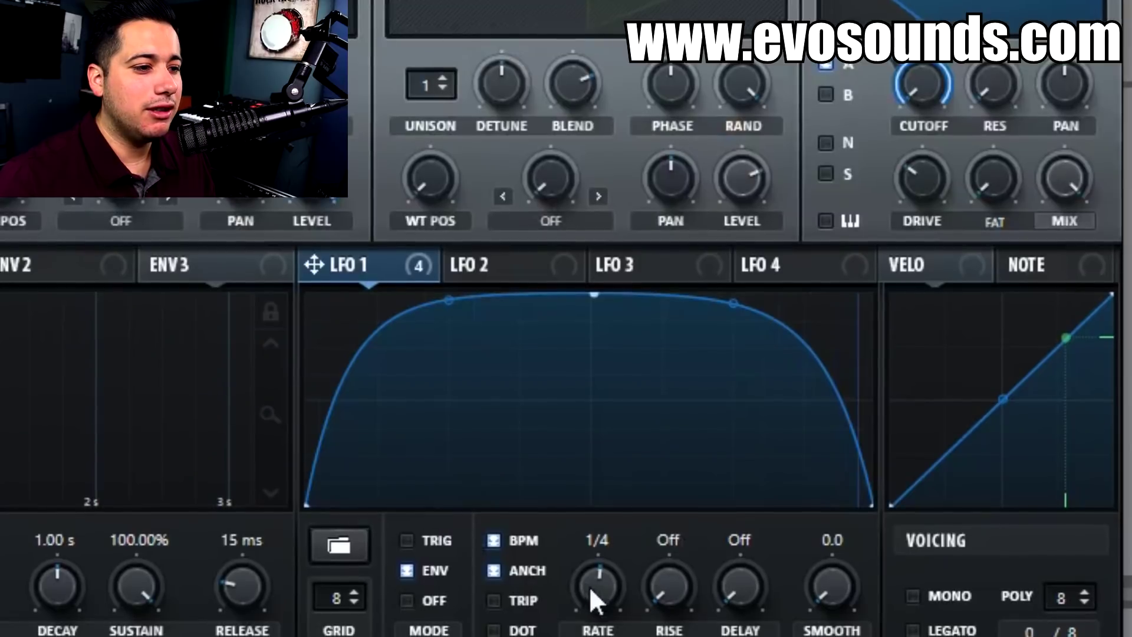
pyautogui.moveTo(595, 581); pyautogui.dragTo(572, 599)
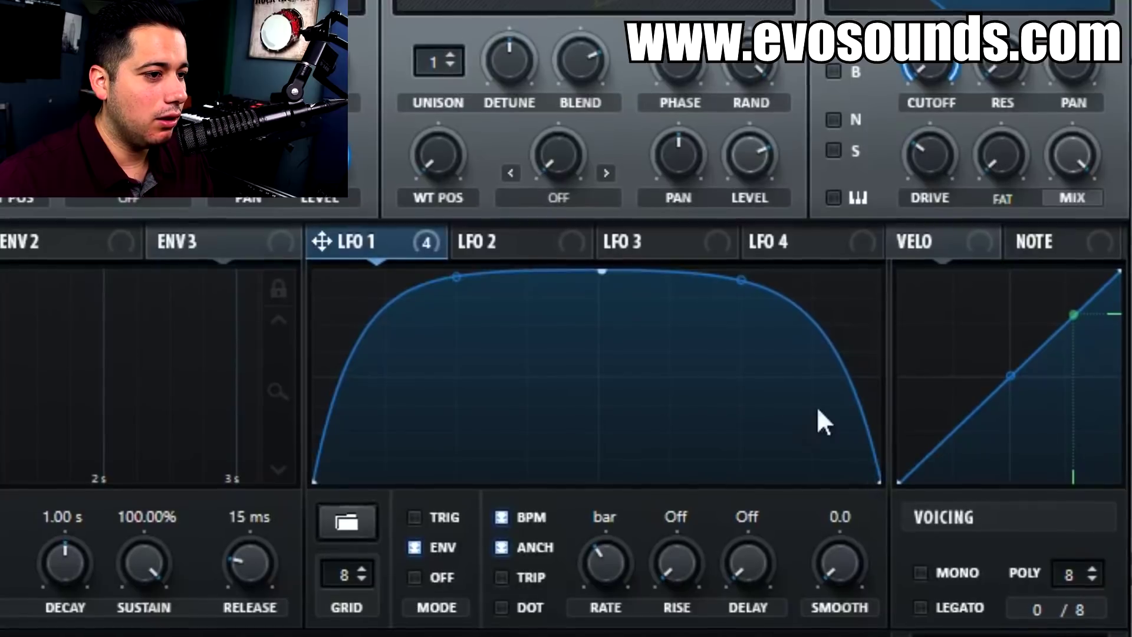
pyautogui.doubleClick(837, 399)
pyautogui.moveTo(837, 399); pyautogui.dragTo(504, 481)
pyautogui.moveTo(602, 269); pyautogui.dragTo(455, 264)
pyautogui.moveTo(606, 473); pyautogui.dragTo(587, 471)
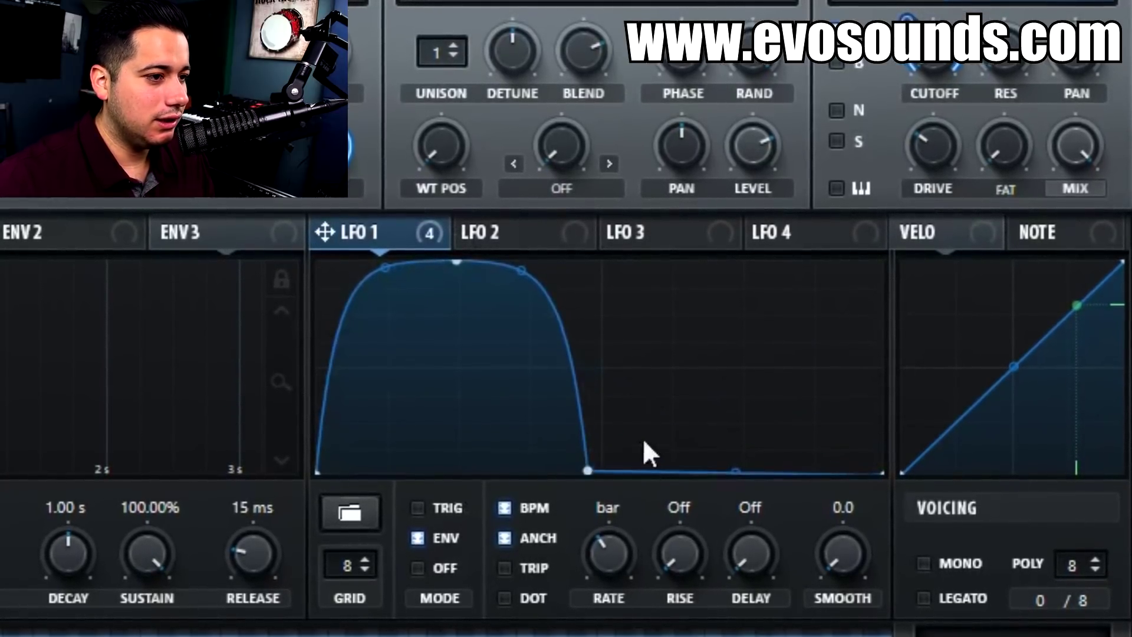
# Add three progressively narrower triangular peaks to the second half of LFO 1's shape
pyautogui.doubleClick(655, 262)
pyautogui.doubleClick(738, 388)
pyautogui.moveTo(740, 386); pyautogui.dragTo(741, 472)
pyautogui.doubleClick(808, 462)
pyautogui.moveTo(807, 462); pyautogui.dragTo(775, 263)
pyautogui.doubleClick(828, 377)
pyautogui.moveTo(828, 377); pyautogui.dragTo(851, 202)
pyautogui.doubleClick(839, 466)
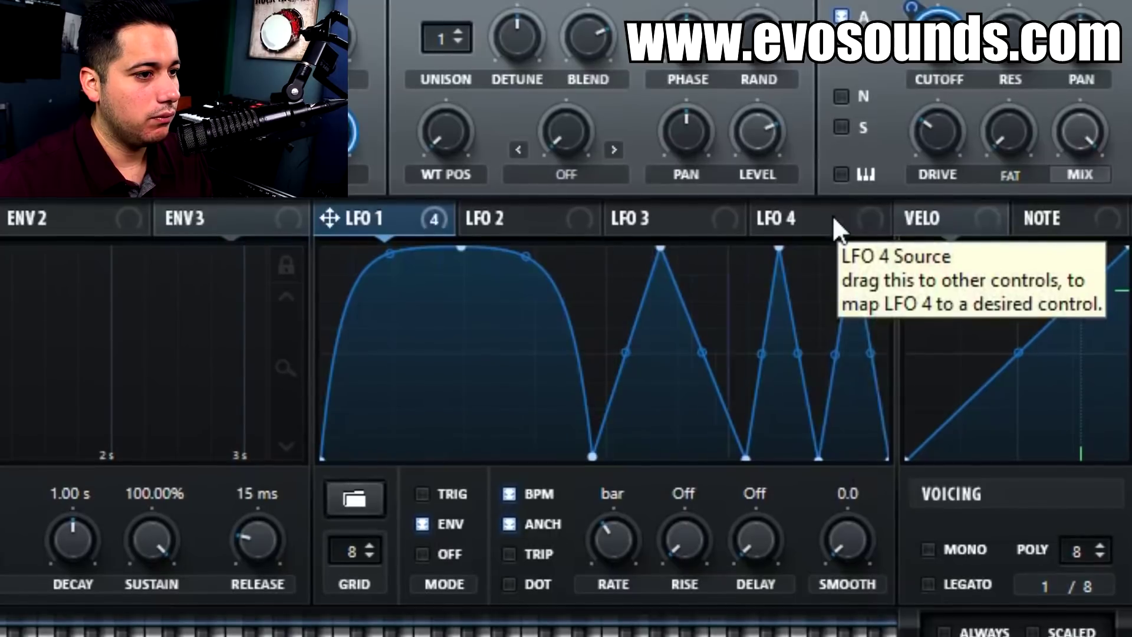
# Set LFO 1's rate to 1/2 and its mode to TRIG
pyautogui.moveTo(614, 537)
pyautogui.mouseDown()
pyautogui.moveTo(642, 547)
pyautogui.moveTo(630, 555)
pyautogui.moveTo(653, 526)
pyautogui.moveTo(608, 522)
pyautogui.mouseUp()
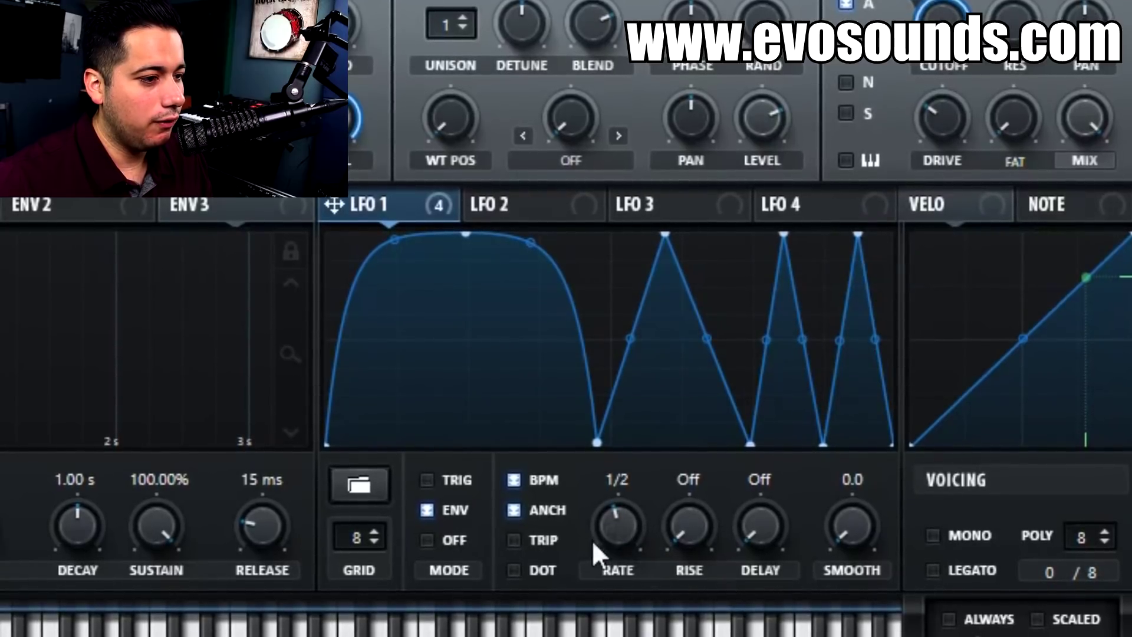
pyautogui.click(432, 479)
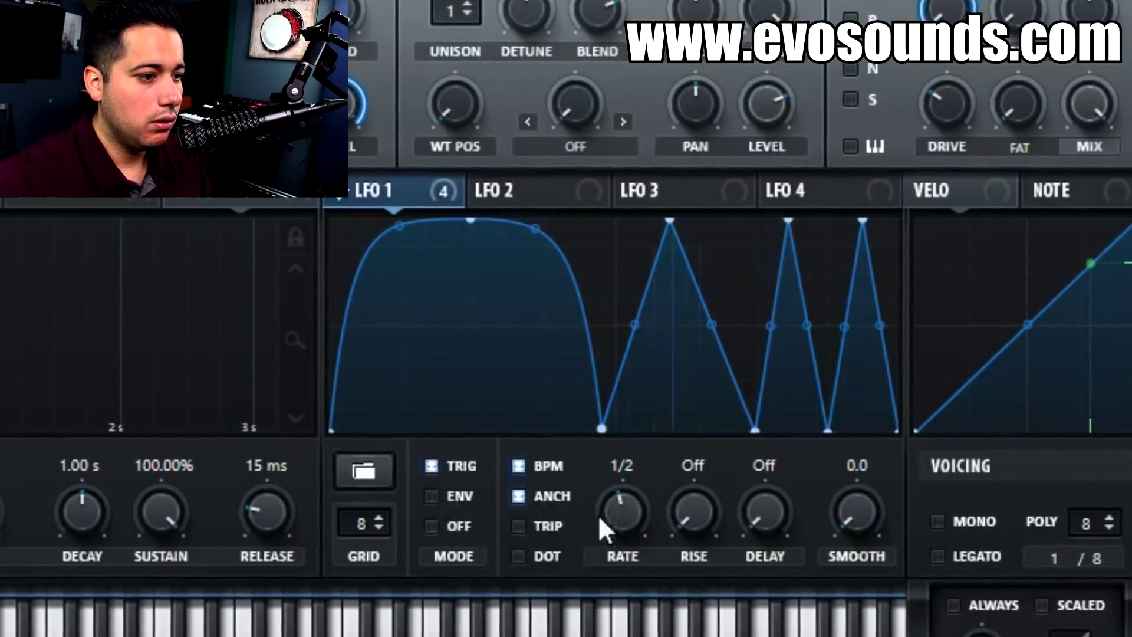
pyautogui.moveTo(611, 522)
pyautogui.mouseDown()
pyautogui.moveTo(641, 498)
pyautogui.moveTo(626, 511)
pyautogui.mouseUp()
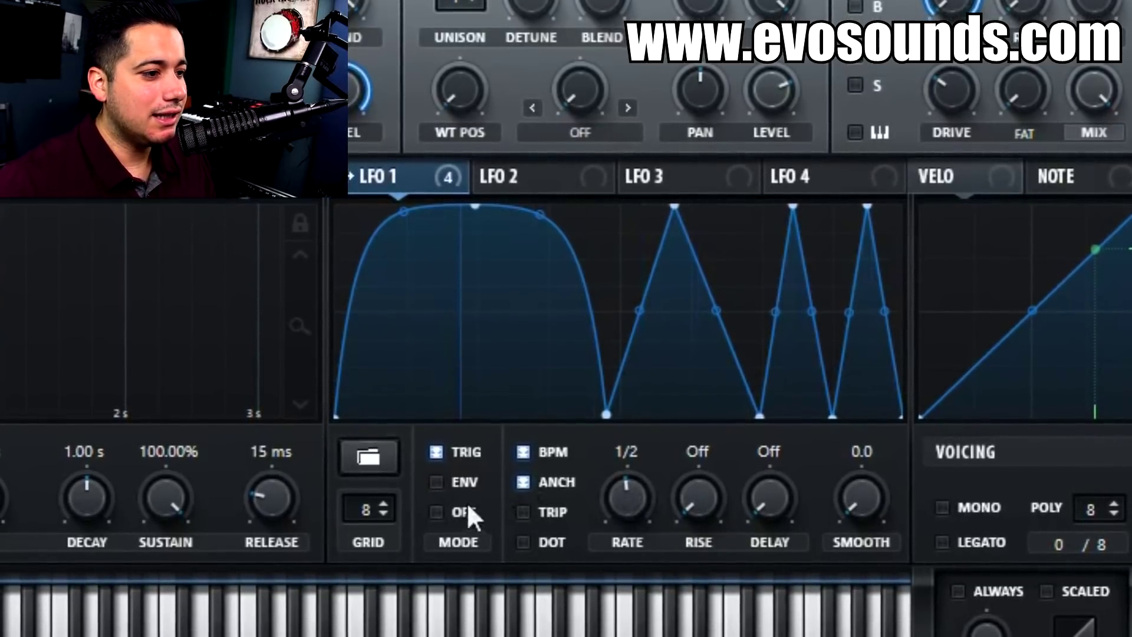
# Switch LFO 1 to ENV mode and move the trough after the rounded hump to the middle of the grid
pyautogui.click(438, 480)
pyautogui.rightClick(608, 406)
pyautogui.click(594, 412)
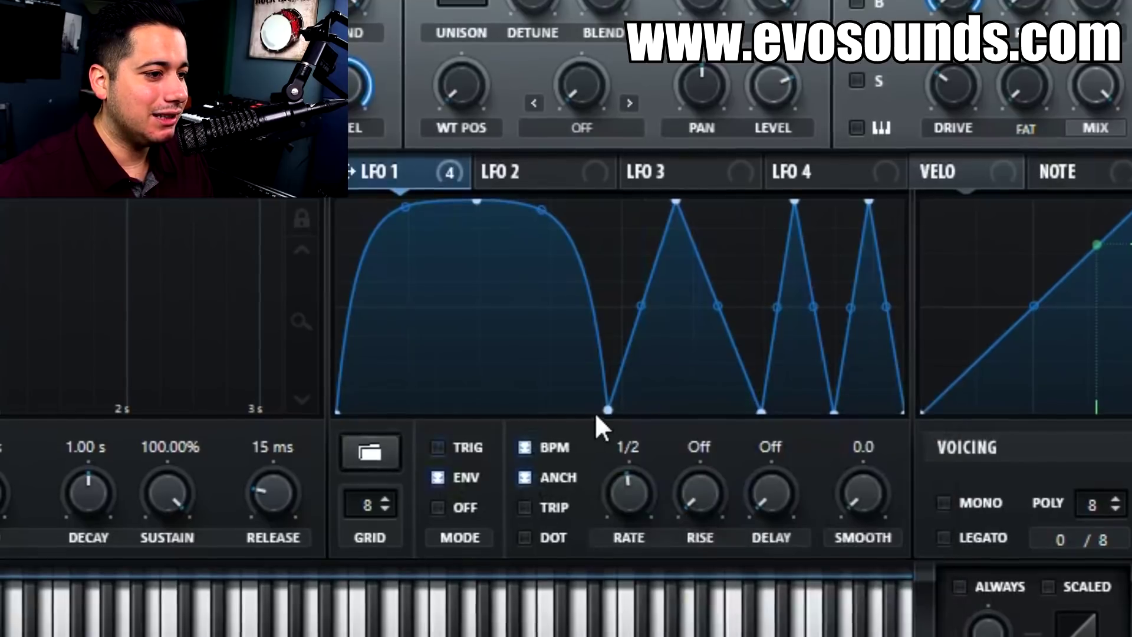
pyautogui.moveTo(607, 412); pyautogui.dragTo(621, 421)
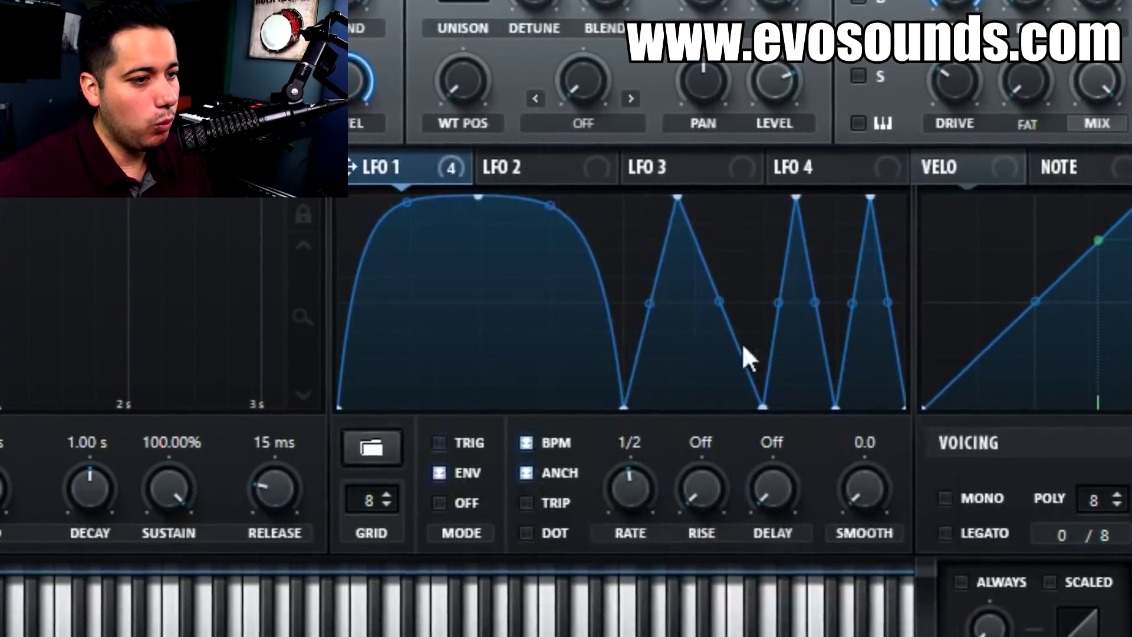
pyautogui.rightClick(618, 488)
pyautogui.click(617, 483)
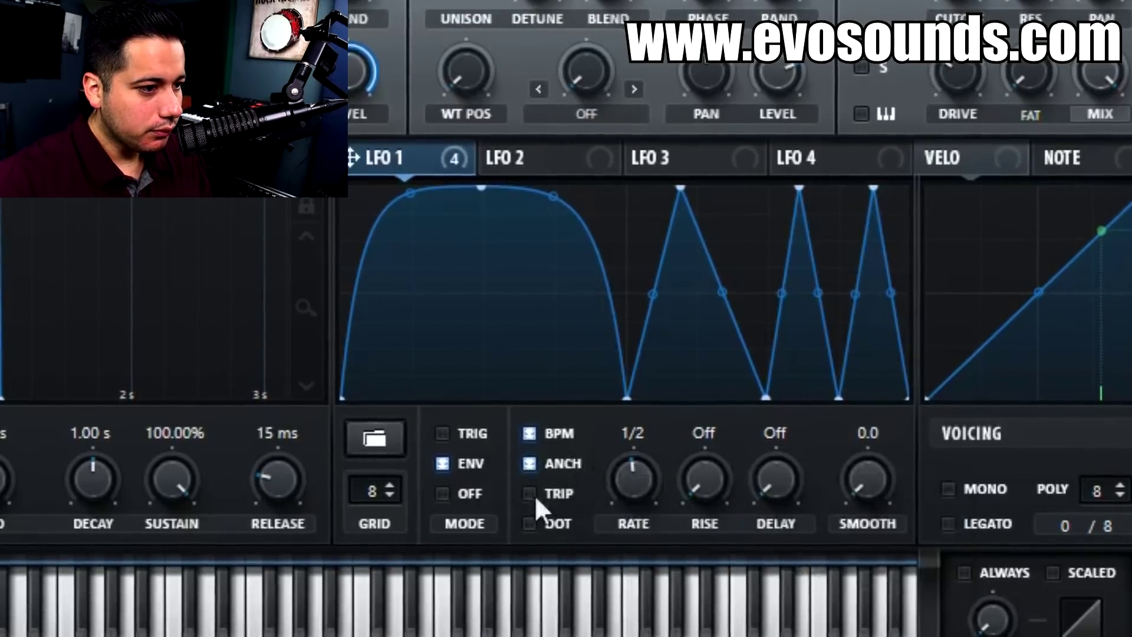
# Set LFO 1's loopback point at the middle trough and adjust the LFO's rate
pyautogui.rightClick(626, 393)
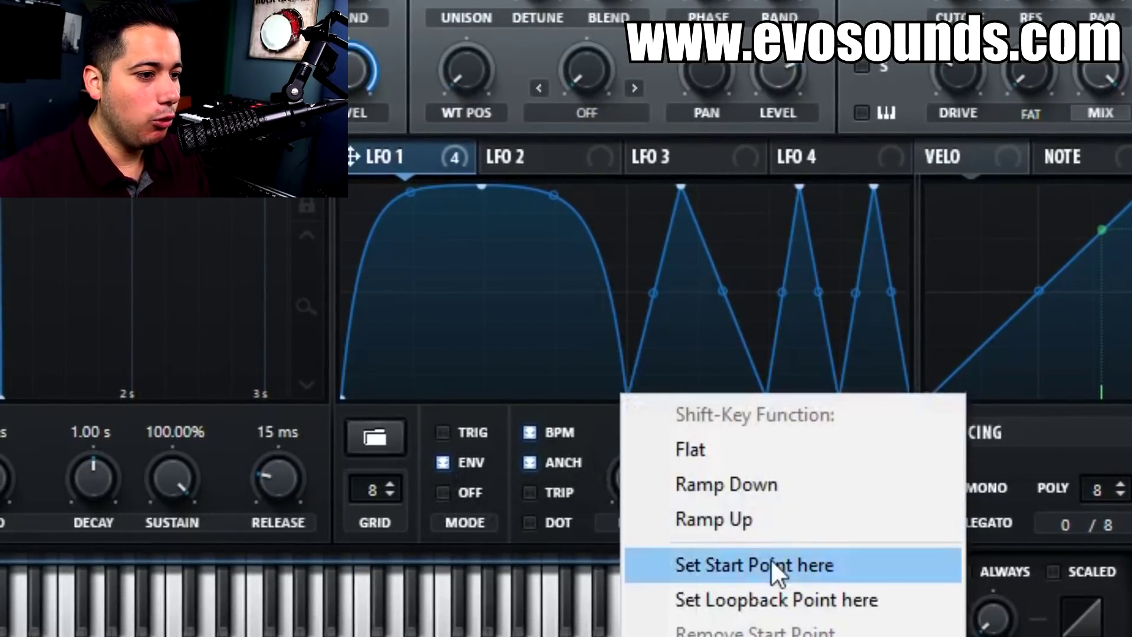
pyautogui.click(797, 592)
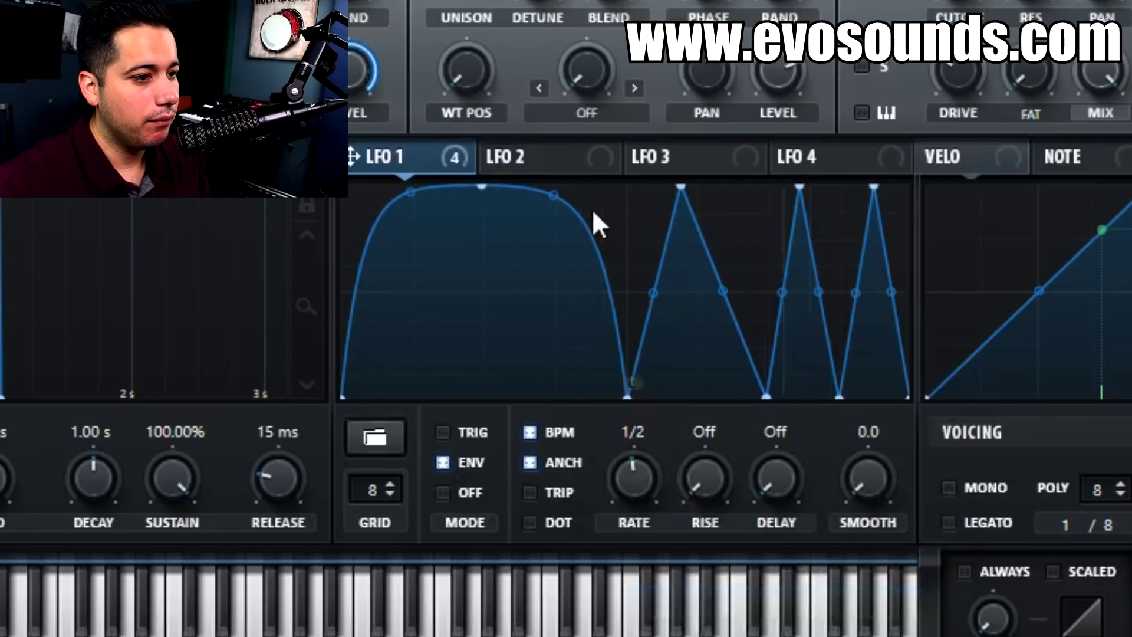
pyautogui.moveTo(639, 475); pyautogui.dragTo(631, 499)
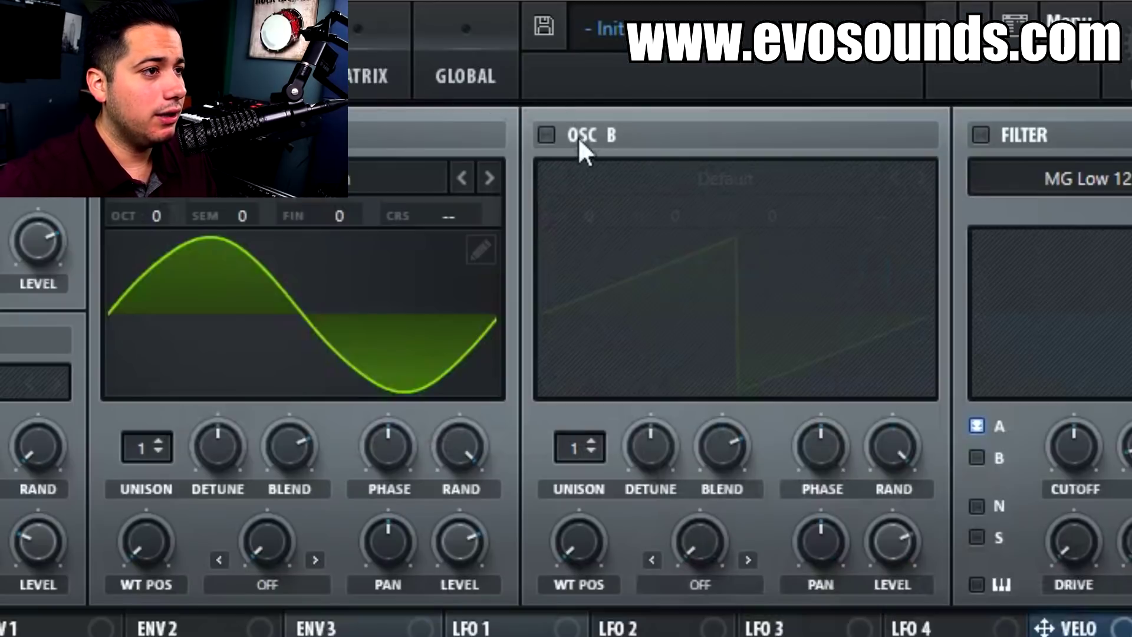
# Enable OSC B with its level at the minimum and set OSC A's warp mode to FM (from B)
pyautogui.click(579, 140)
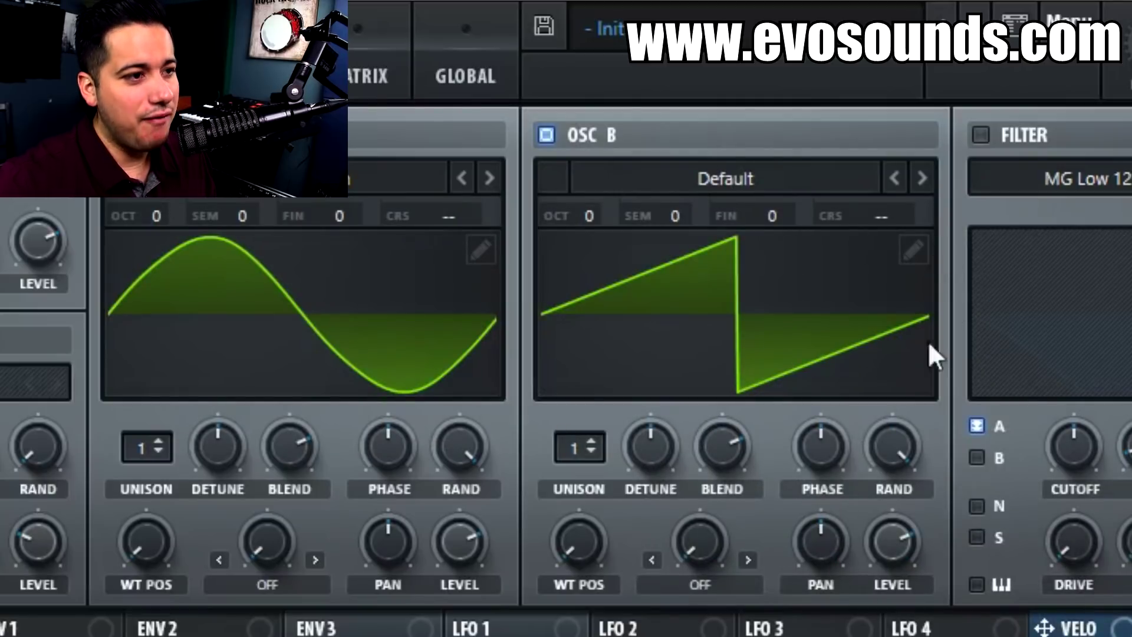
pyautogui.moveTo(886, 549); pyautogui.dragTo(887, 595)
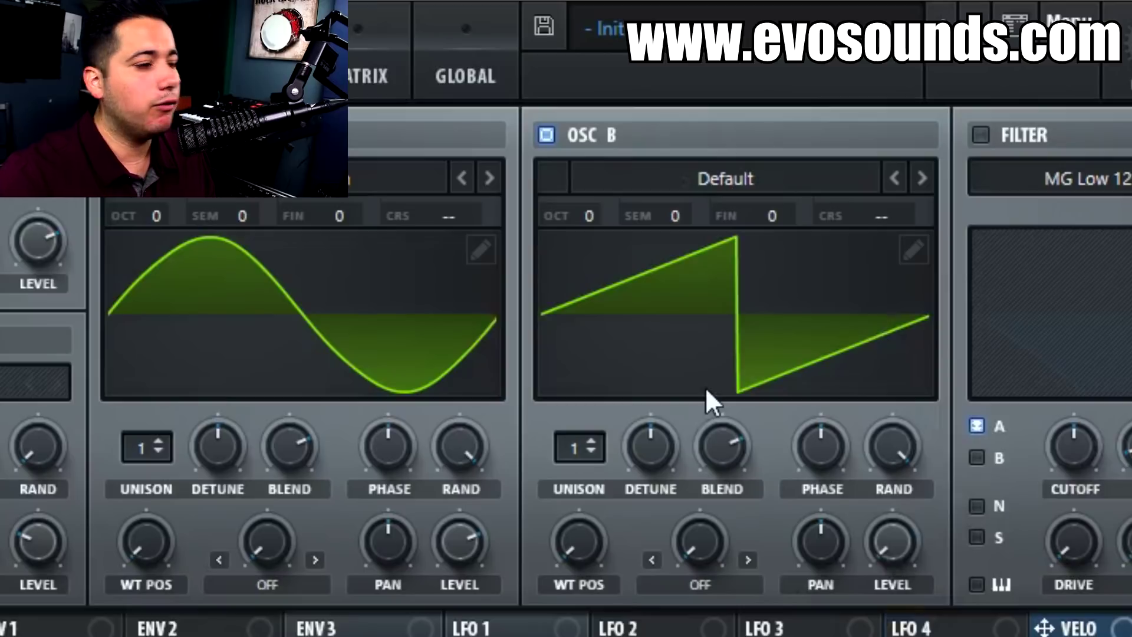
pyautogui.click(254, 580)
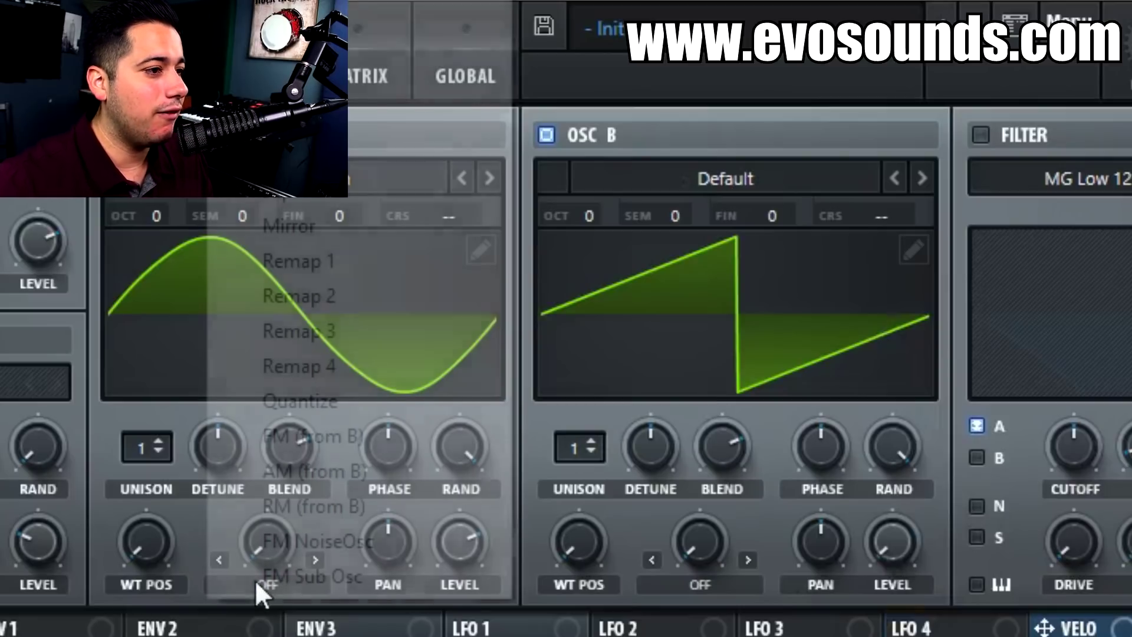
pyautogui.click(392, 436)
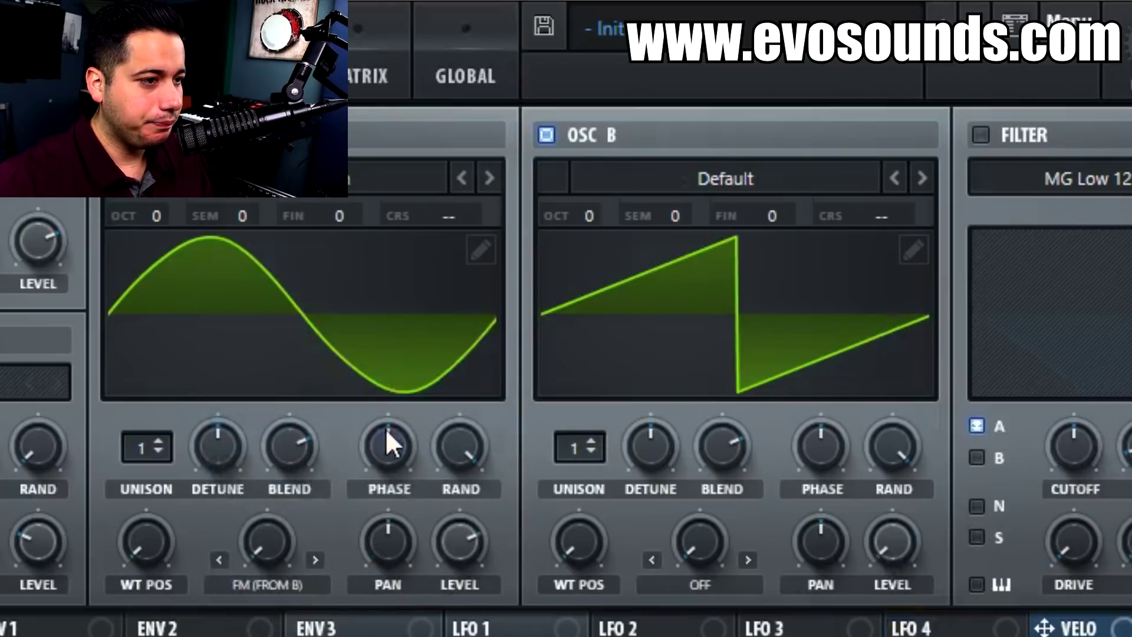
# Try different FM warp amounts on OSC A, raise its wavetable position to the maximum, and set the warp to 53%
pyautogui.moveTo(264, 559)
pyautogui.moveTo(284, 509); pyautogui.dragTo(382, 412)
pyautogui.moveTo(396, 397); pyautogui.dragTo(398, 391)
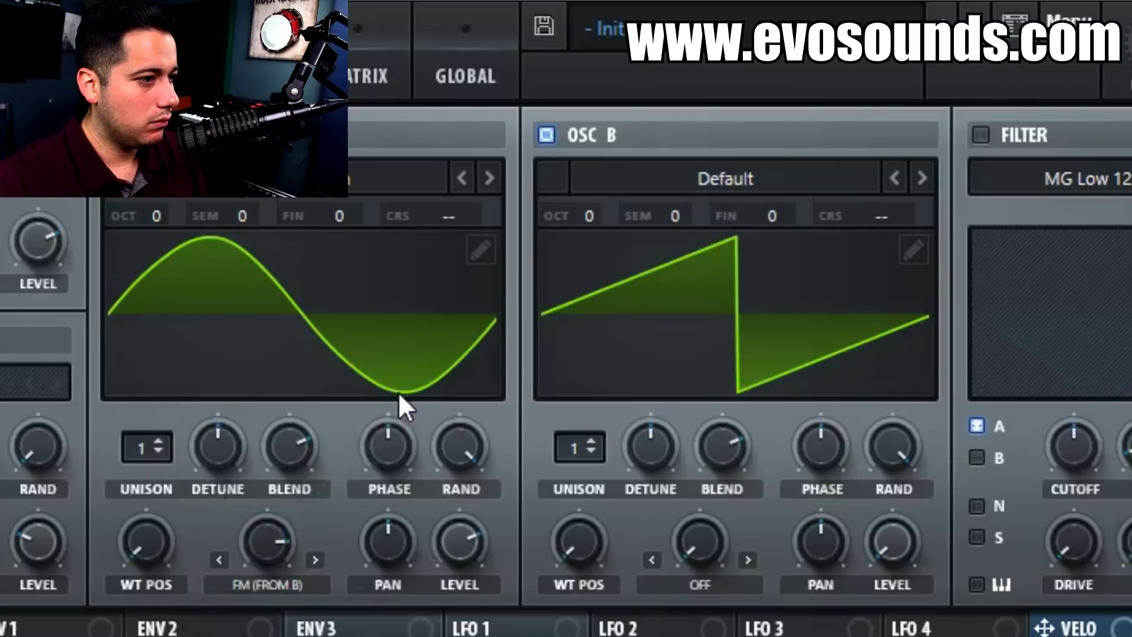
pyautogui.moveTo(267, 541)
pyautogui.mouseDown()
pyautogui.moveTo(242, 560)
pyautogui.moveTo(316, 495)
pyautogui.moveTo(270, 557)
pyautogui.mouseUp()
pyautogui.moveTo(295, 517); pyautogui.dragTo(285, 490)
pyautogui.moveTo(270, 533); pyautogui.dragTo(246, 506)
pyautogui.moveTo(146, 538); pyautogui.dragTo(229, 330)
pyautogui.moveTo(256, 526); pyautogui.dragTo(225, 547)
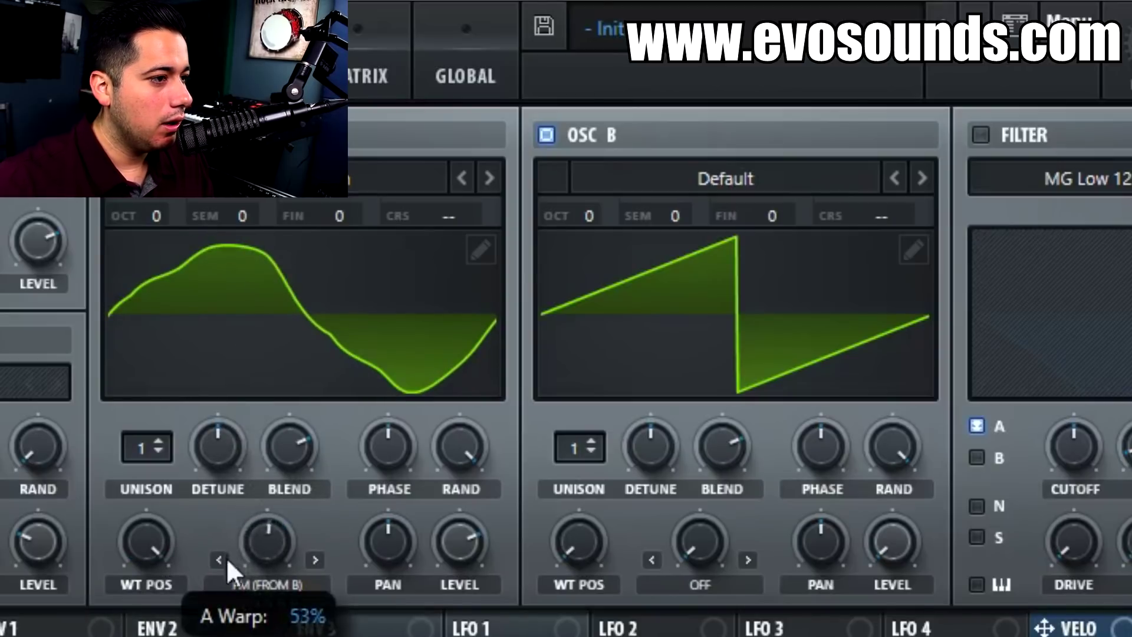
# Raise OSC B's octave to +1 and assign LFO 1 to OSC A's FM warp amount
pyautogui.moveTo(587, 216); pyautogui.dragTo(607, 195)
pyautogui.moveTo(253, 526); pyautogui.dragTo(236, 554)
pyautogui.moveTo(461, 628); pyautogui.dragTo(259, 548)
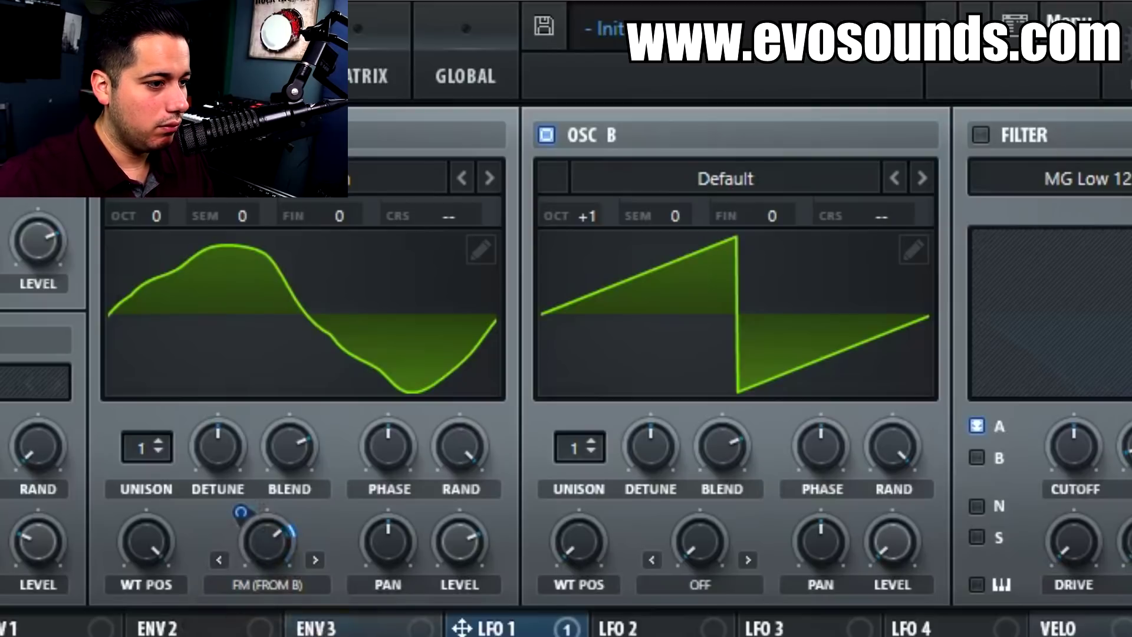
# Lower OSC A's octave and set OSC B's octave to 0
pyautogui.moveTo(139, 215); pyautogui.dragTo(124, 259)
pyautogui.moveTo(558, 224); pyautogui.dragTo(553, 250)
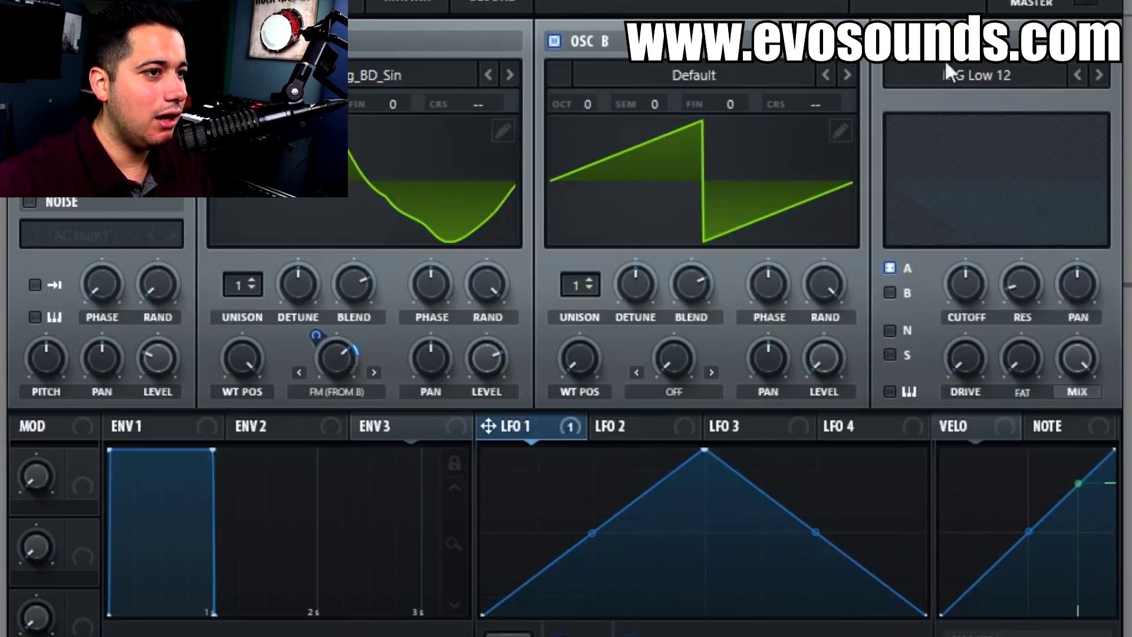
# Enable the MG Low 12 filter, lower its cutoff to the minimum, and assign LFO 1 to the cutoff
pyautogui.click(980, 135)
pyautogui.moveTo(1073, 439); pyautogui.dragTo(1073, 563)
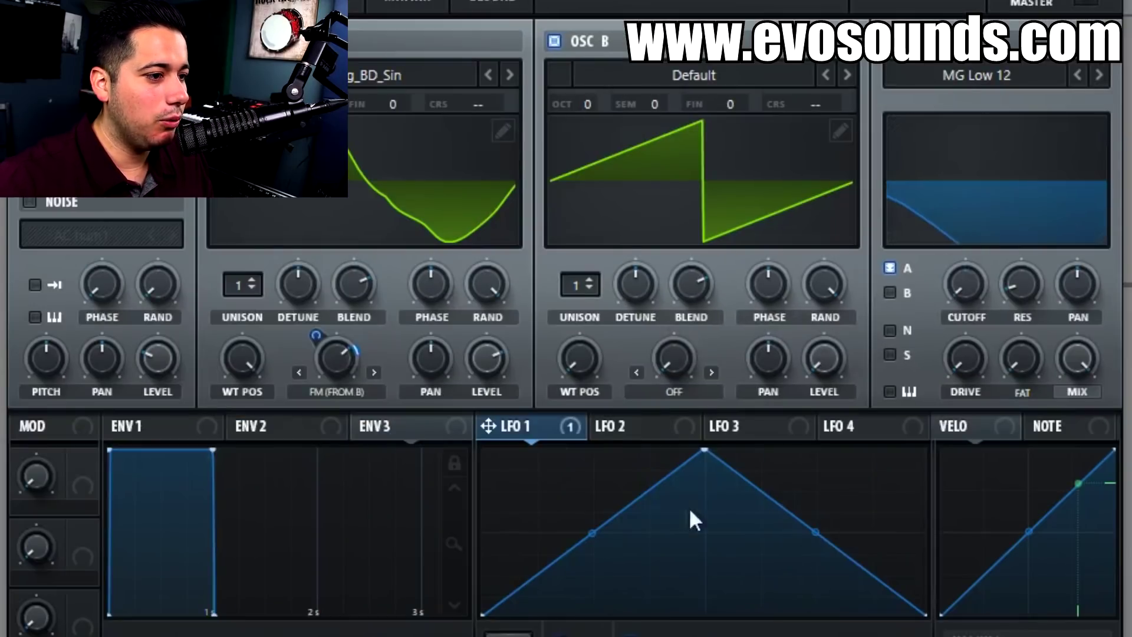
pyautogui.moveTo(488, 426); pyautogui.dragTo(965, 284)
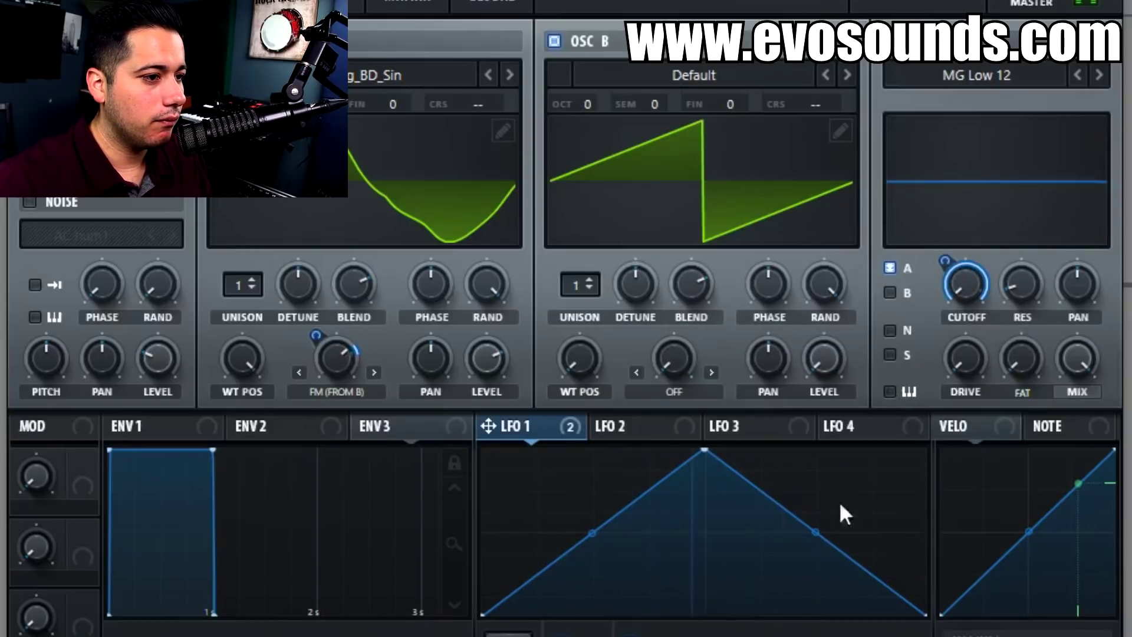
# Bend both slopes of LFO 1's triangle outward into a rounded hump and raise the filter's drive
pyautogui.moveTo(592, 533); pyautogui.dragTo(596, 518)
pyautogui.moveTo(815, 533); pyautogui.dragTo(878, 518)
pyautogui.moveTo(592, 478); pyautogui.dragTo(588, 469)
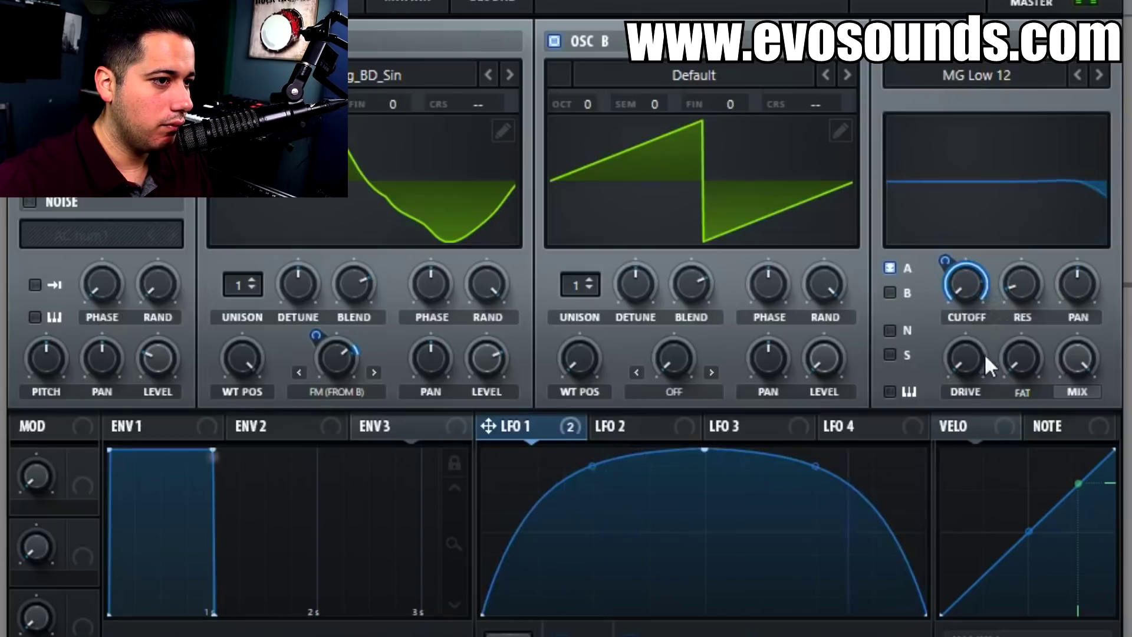
pyautogui.moveTo(981, 353); pyautogui.dragTo(1006, 326)
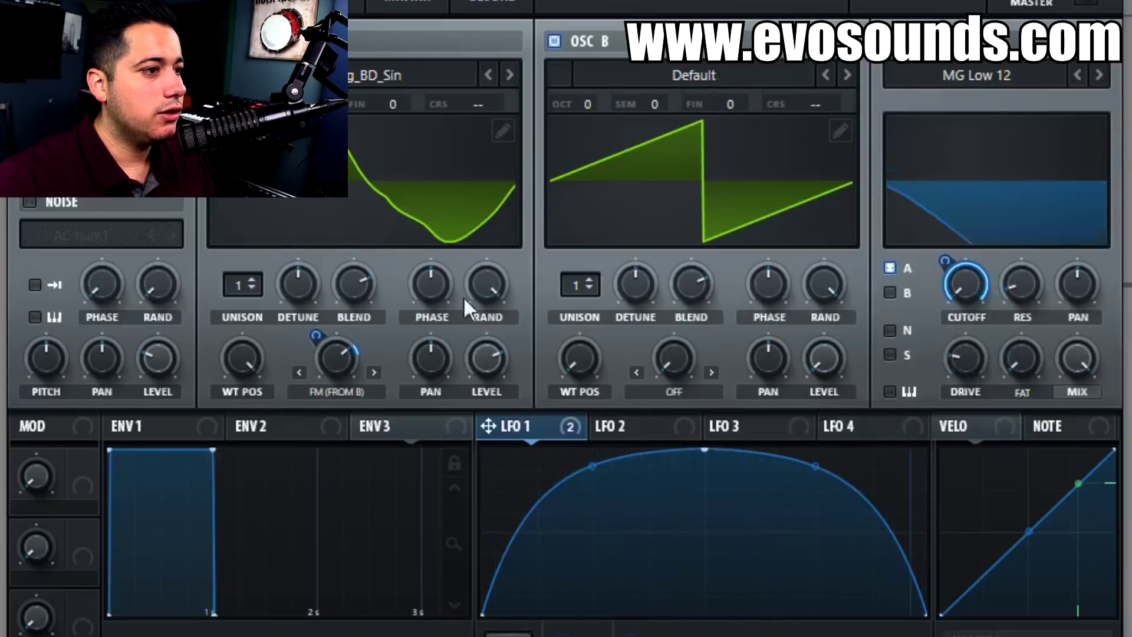
# Load the 4088 wavetable into OSC B
pyautogui.moveTo(336, 352)
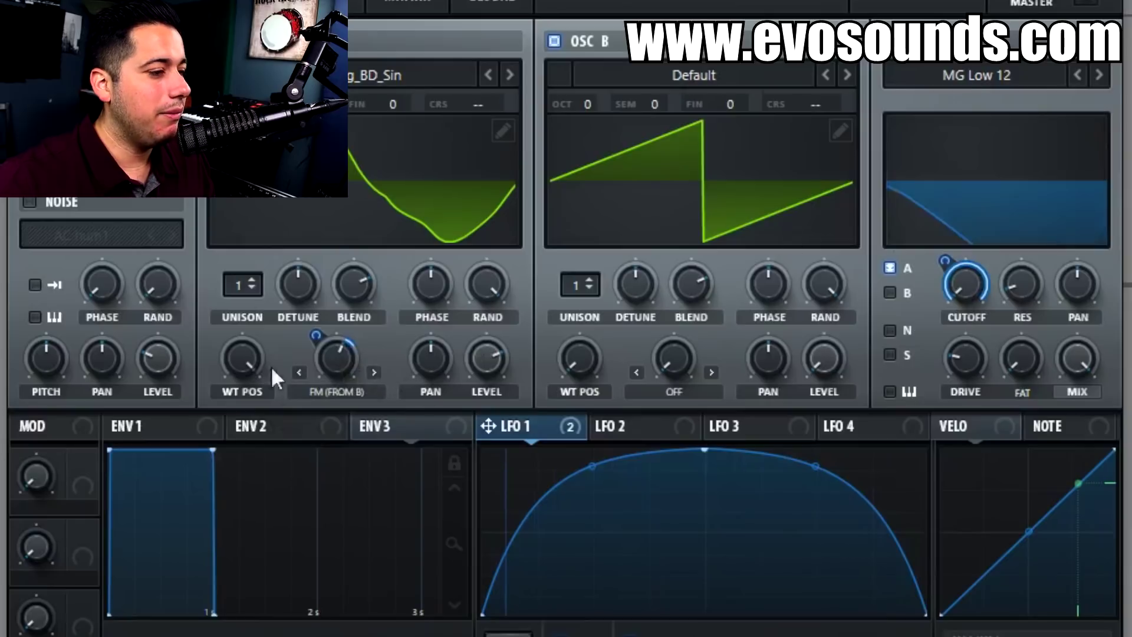
pyautogui.click(848, 77)
pyautogui.click(733, 75)
pyautogui.click(777, 54)
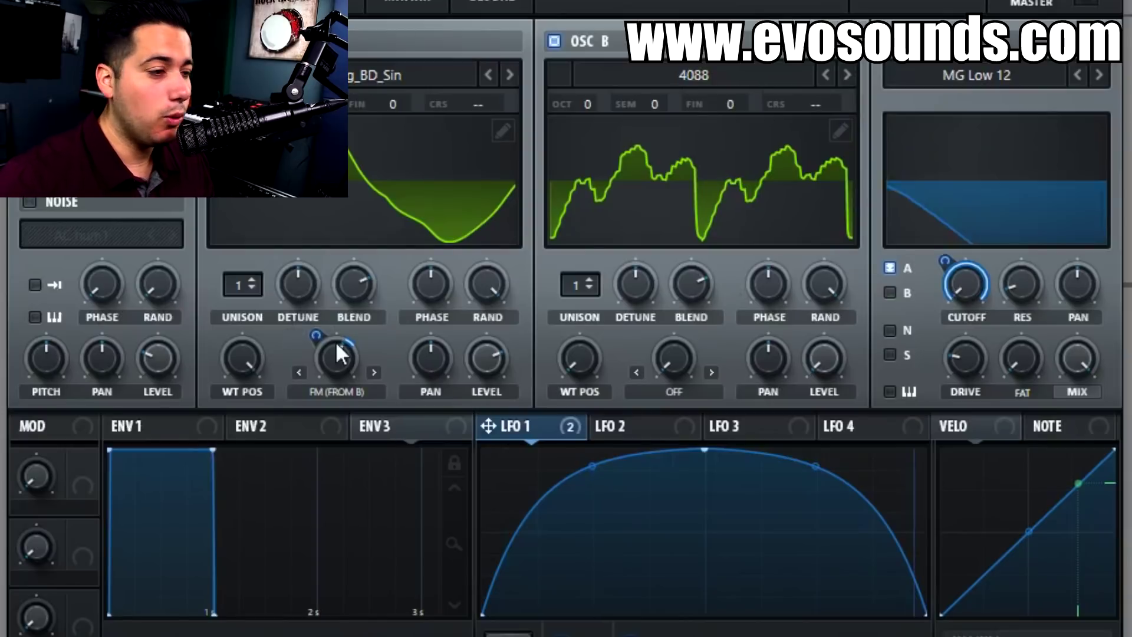
# Squeeze LFO 1's rounded hump into the first half and add two triangular peaks in the second half
pyautogui.moveTo(703, 454); pyautogui.dragTo(732, 436)
pyautogui.doubleClick(693, 467)
pyautogui.doubleClick(744, 588)
pyautogui.moveTo(665, 143); pyautogui.dragTo(716, 143)
pyautogui.doubleClick(792, 221)
pyautogui.moveTo(792, 221); pyautogui.dragTo(803, 511)
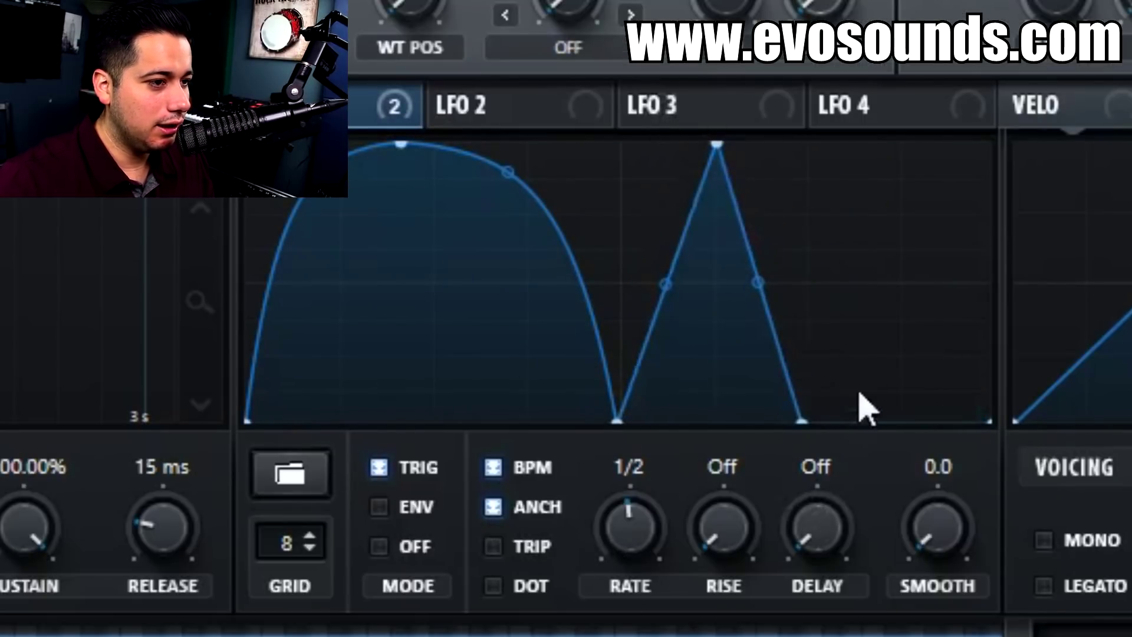
pyautogui.doubleClick(859, 407)
pyautogui.moveTo(860, 407); pyautogui.dragTo(894, 112)
# Switch LFO 1's mode from TRIG to ENV
pyautogui.click(408, 508)
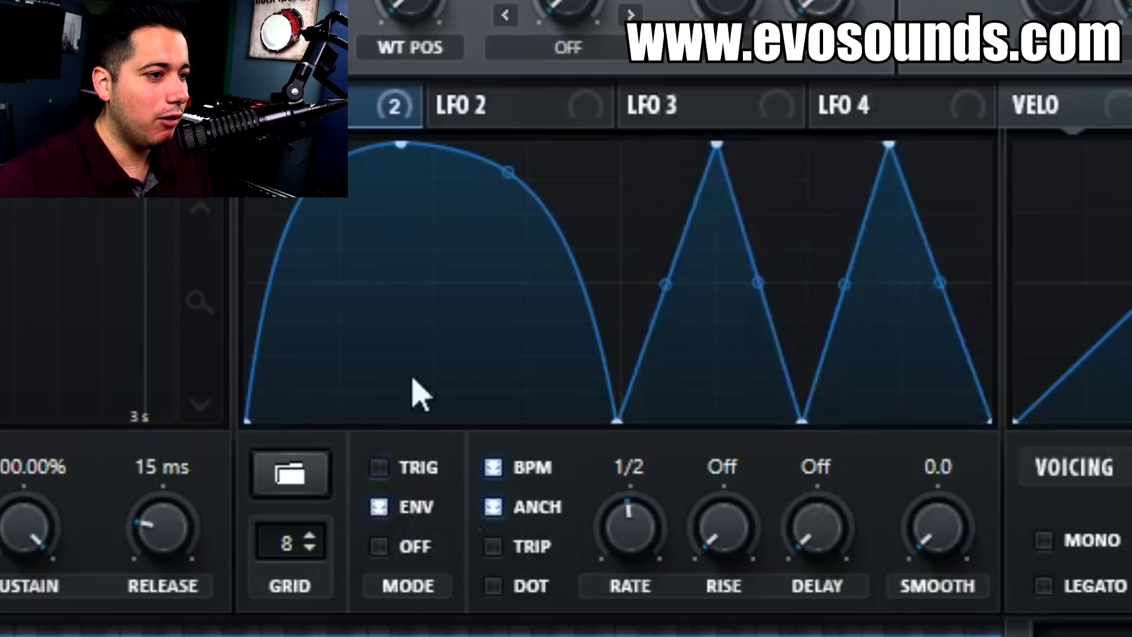
pyautogui.click(494, 114)
pyautogui.click(391, 110)
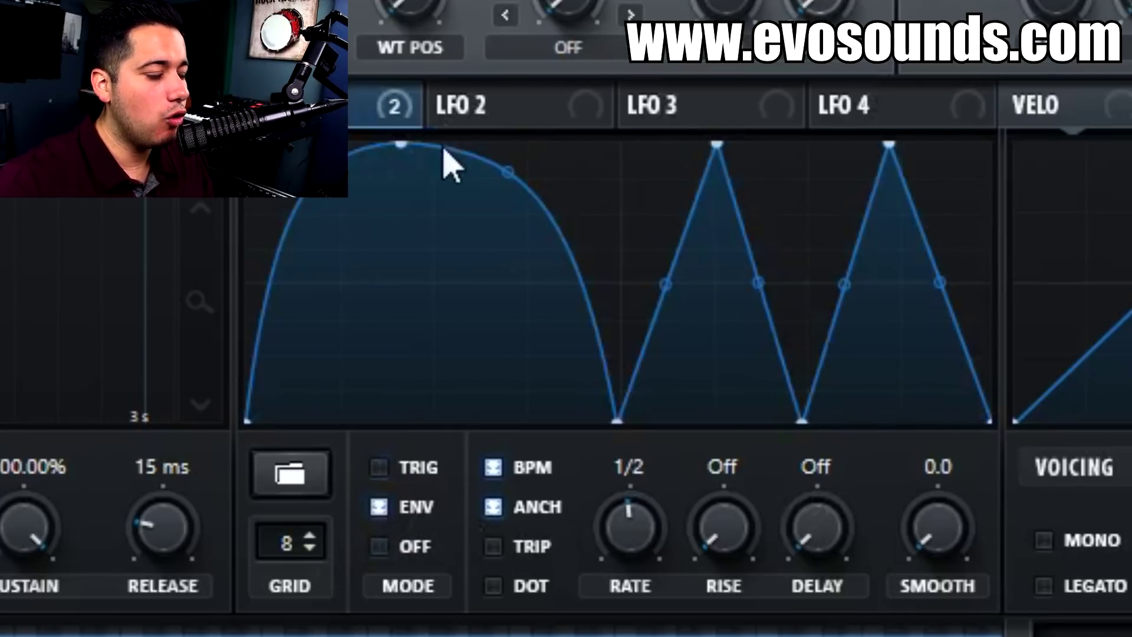
# Set LFO 2's rate to 1/8 and its mode to TRIG
pyautogui.click(530, 109)
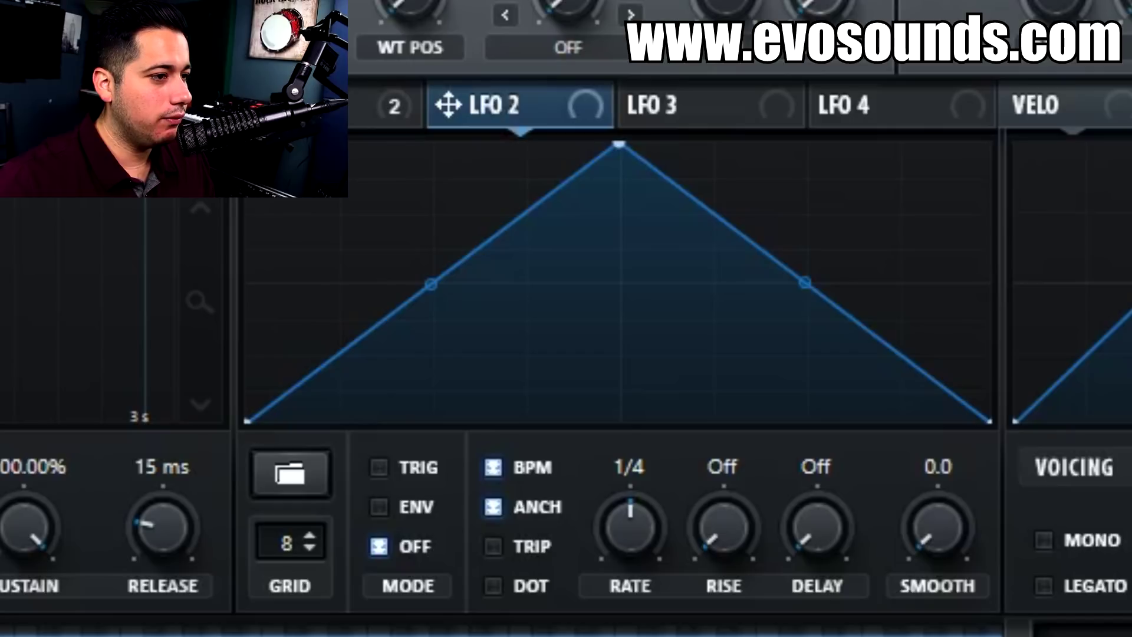
pyautogui.moveTo(653, 537); pyautogui.dragTo(683, 532)
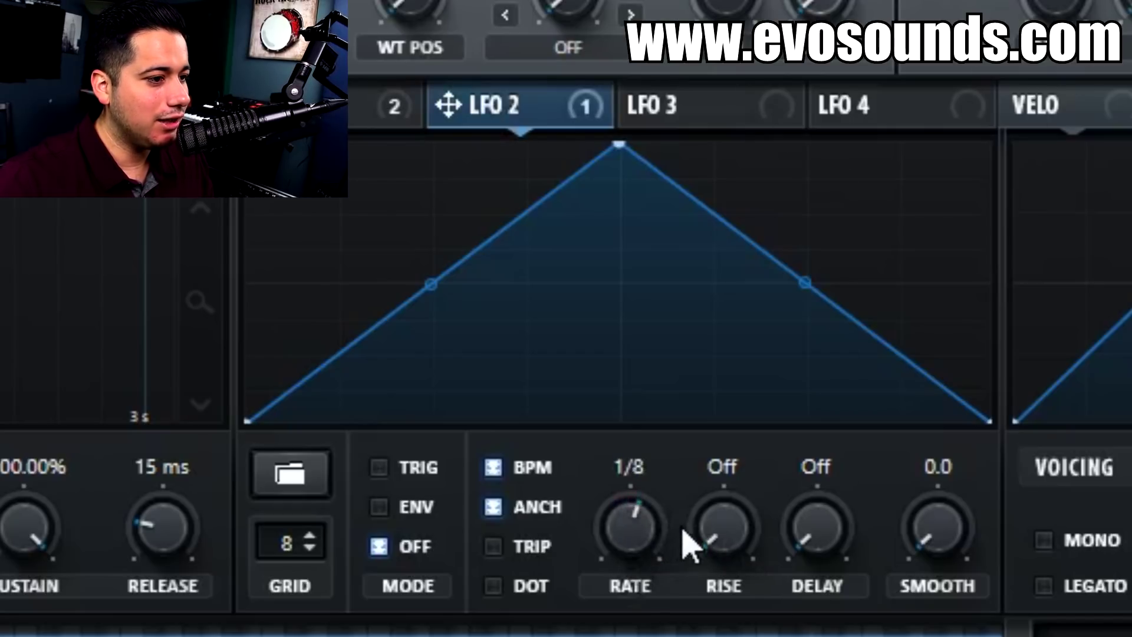
pyautogui.click(379, 467)
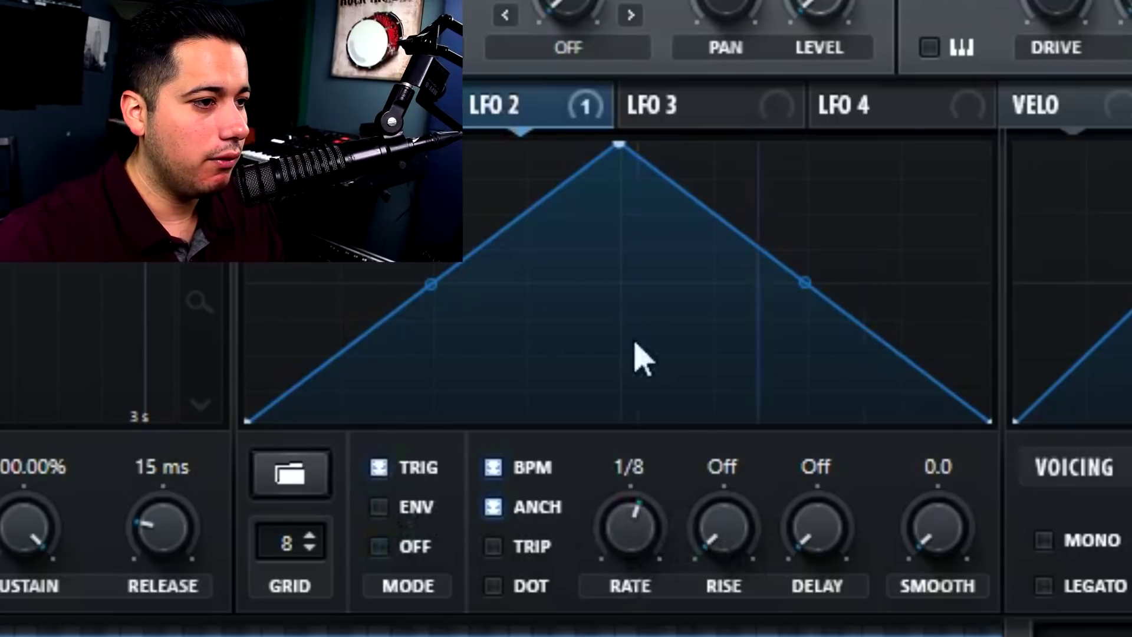
# Set LFO 2's delay to 1/2 and its rate to 1/16
pyautogui.moveTo(841, 539); pyautogui.dragTo(928, 410)
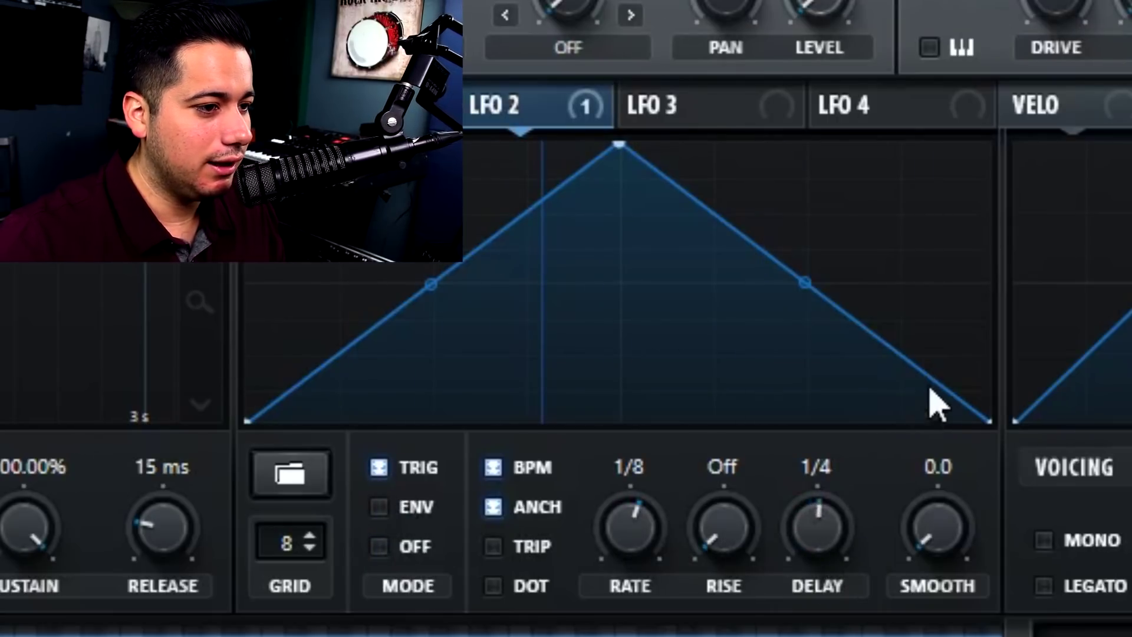
pyautogui.click(369, 106)
pyautogui.click(503, 109)
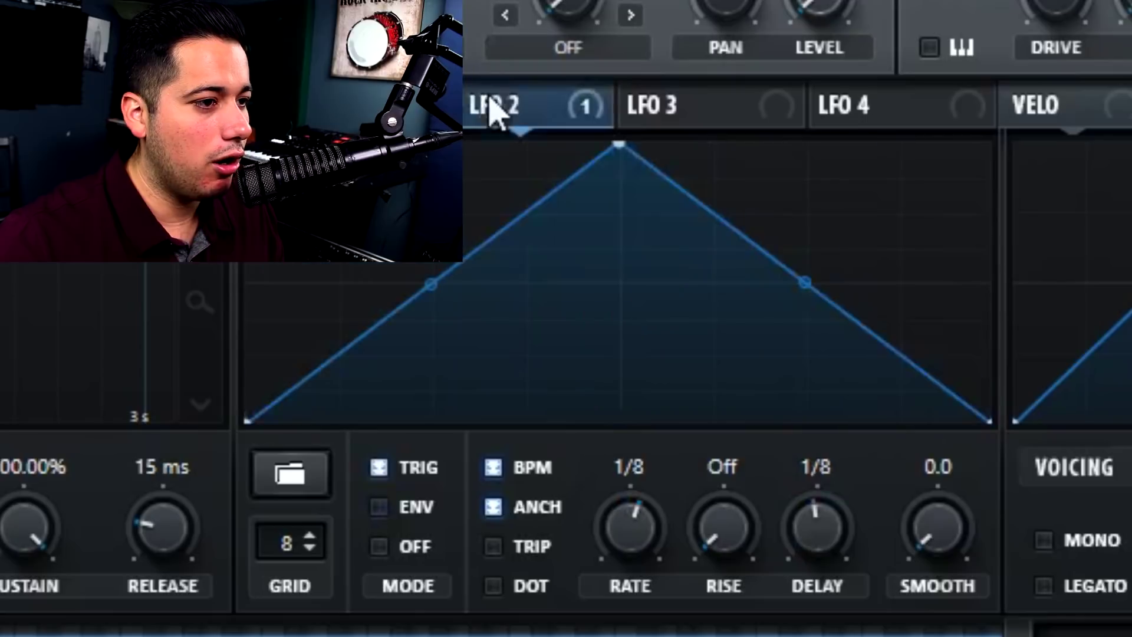
pyautogui.moveTo(813, 543); pyautogui.dragTo(837, 548)
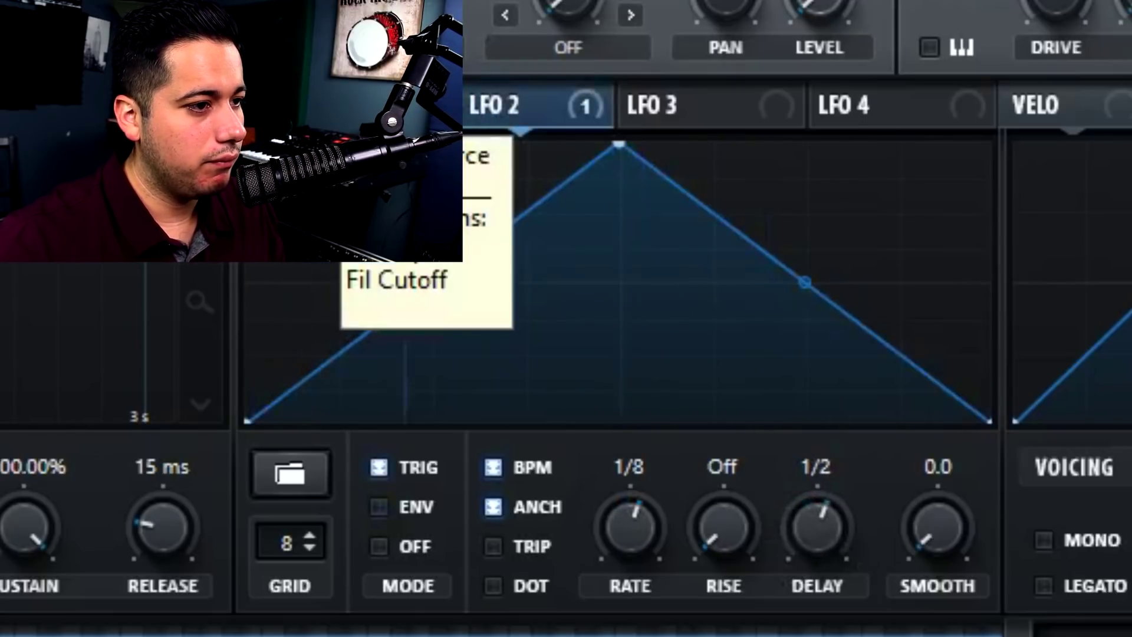
pyautogui.moveTo(643, 506); pyautogui.dragTo(667, 502)
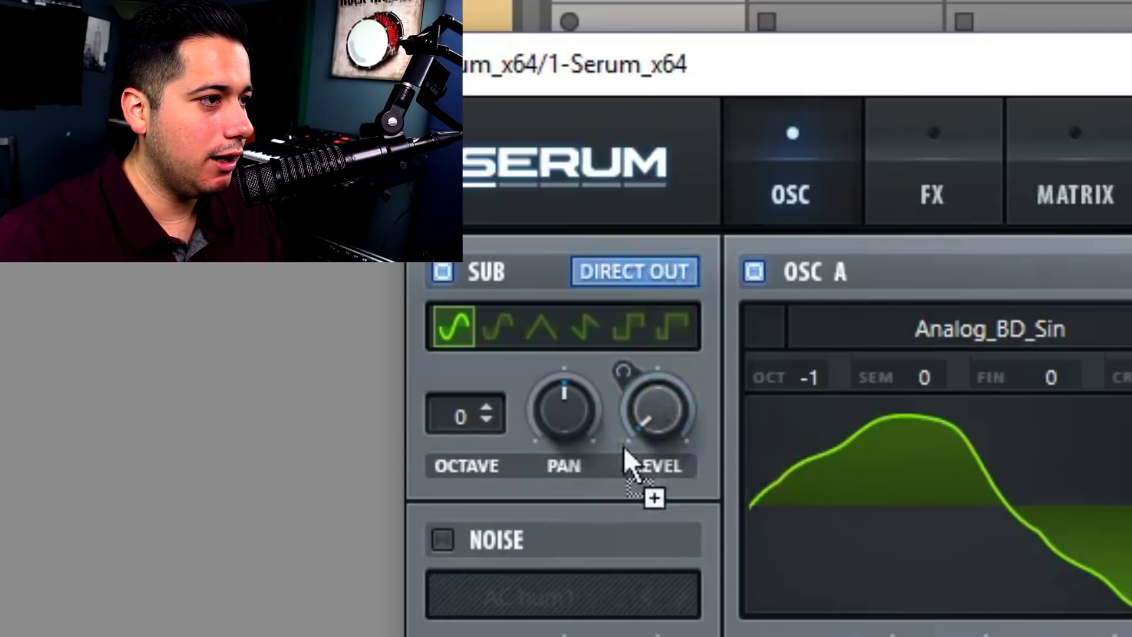
# Assign LFO 2 to the sub oscillator's level and lower the sub's octave
pyautogui.moveTo(631, 460); pyautogui.dragTo(655, 411)
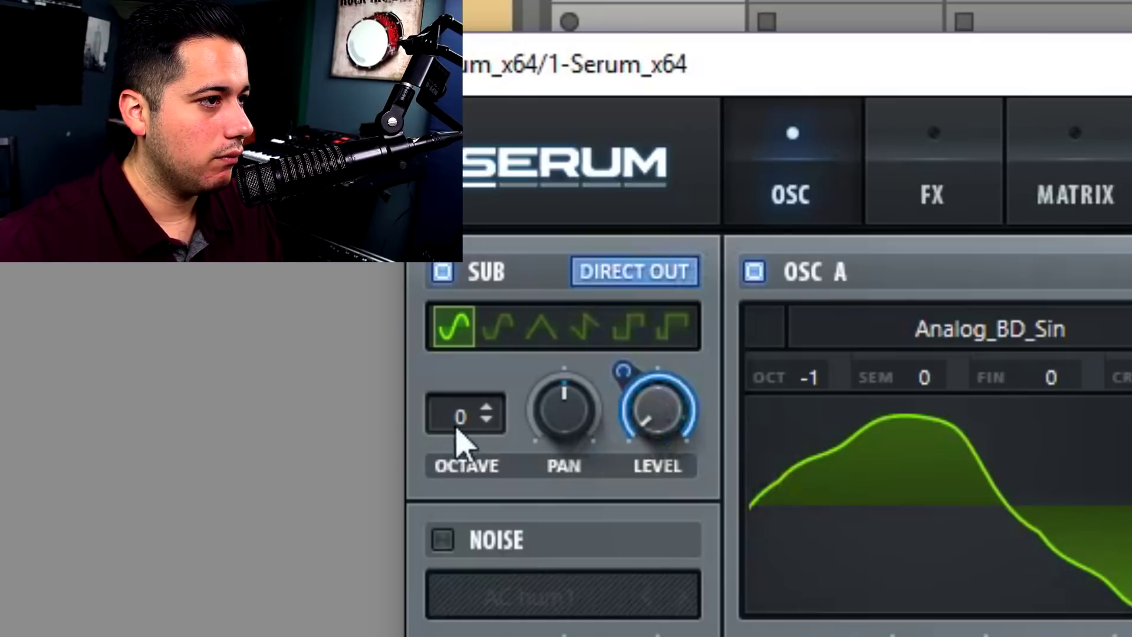
pyautogui.moveTo(455, 435); pyautogui.dragTo(449, 454)
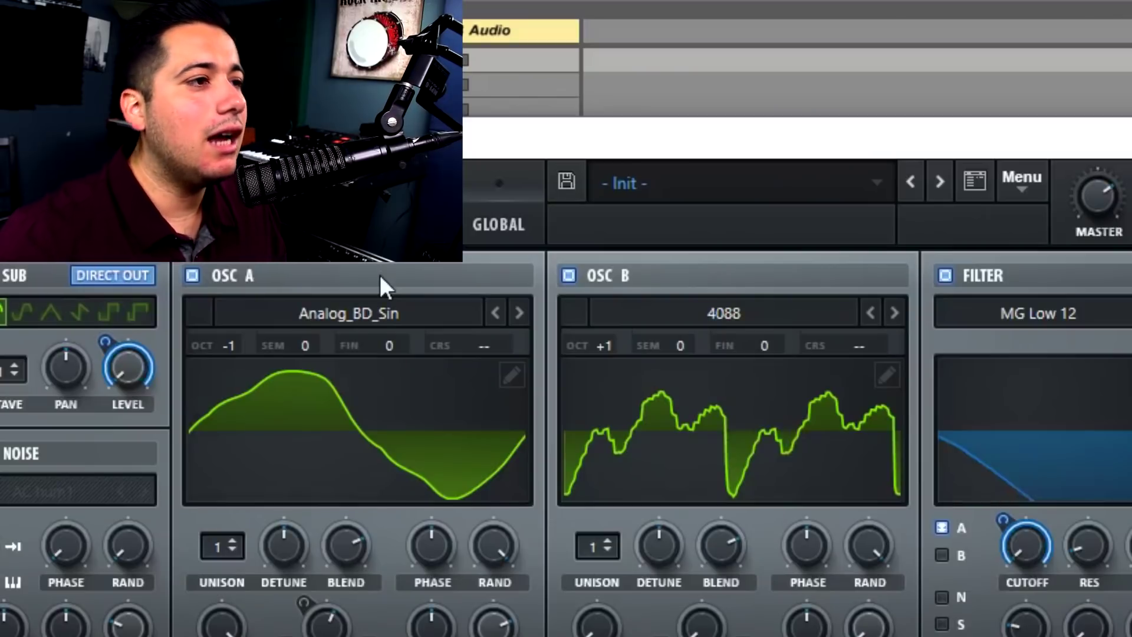
# Turn on the Distortion effect with the Tube type and raise its drive well above halfway
pyautogui.click(313, 221)
pyautogui.click(3, 333)
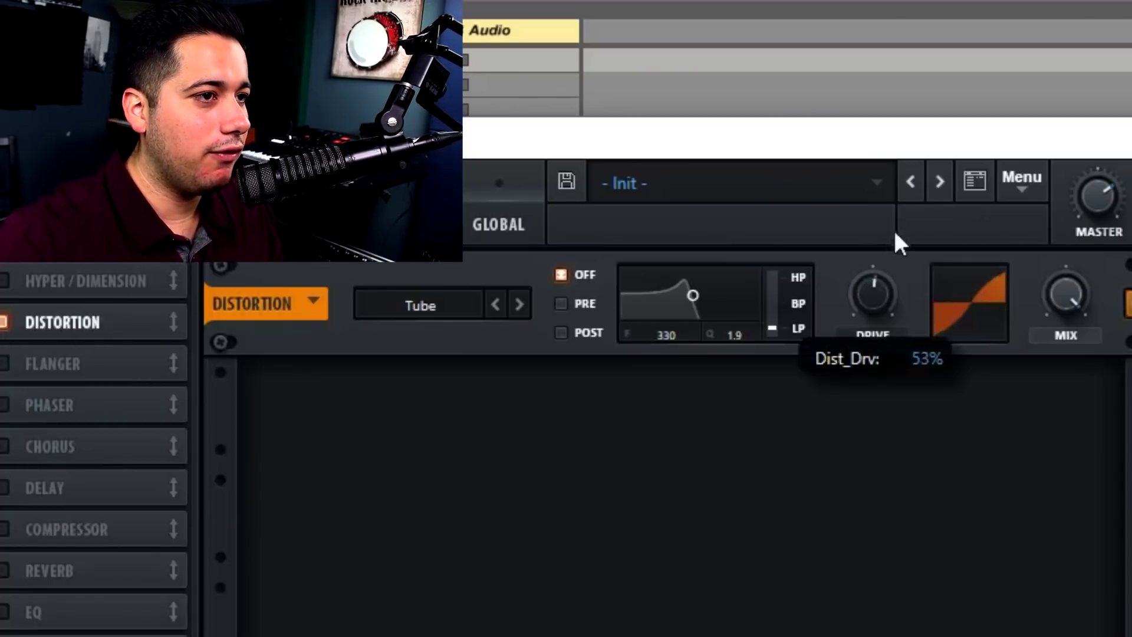
pyautogui.moveTo(843, 290); pyautogui.dragTo(887, 280)
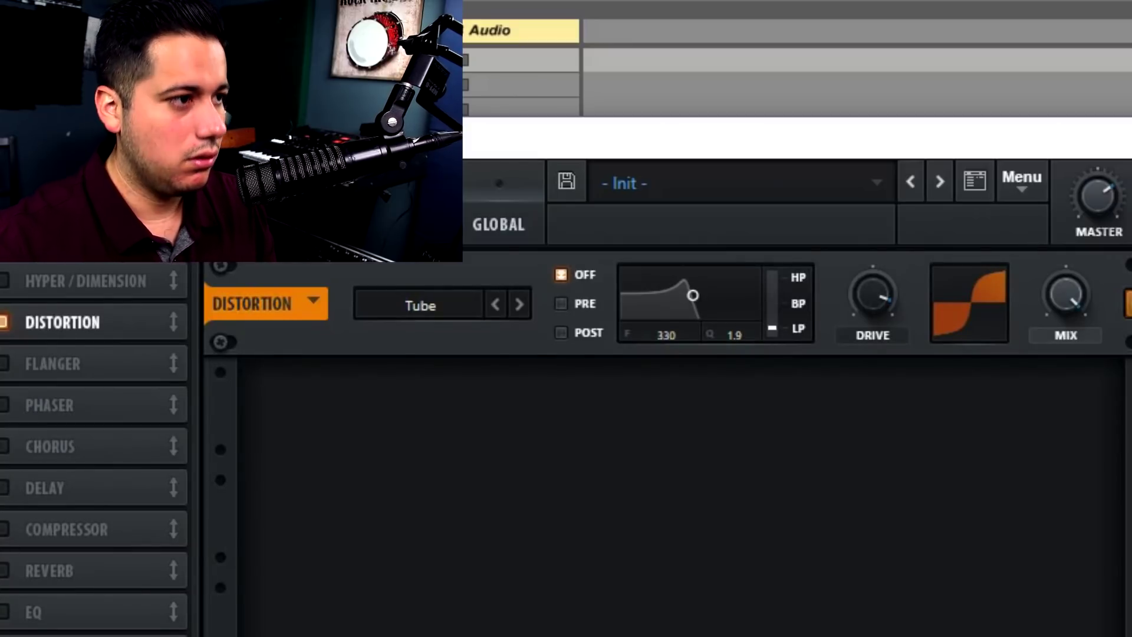
# Add a multiband Compressor with a lowered threshold and a reduced mix
pyautogui.click(4, 529)
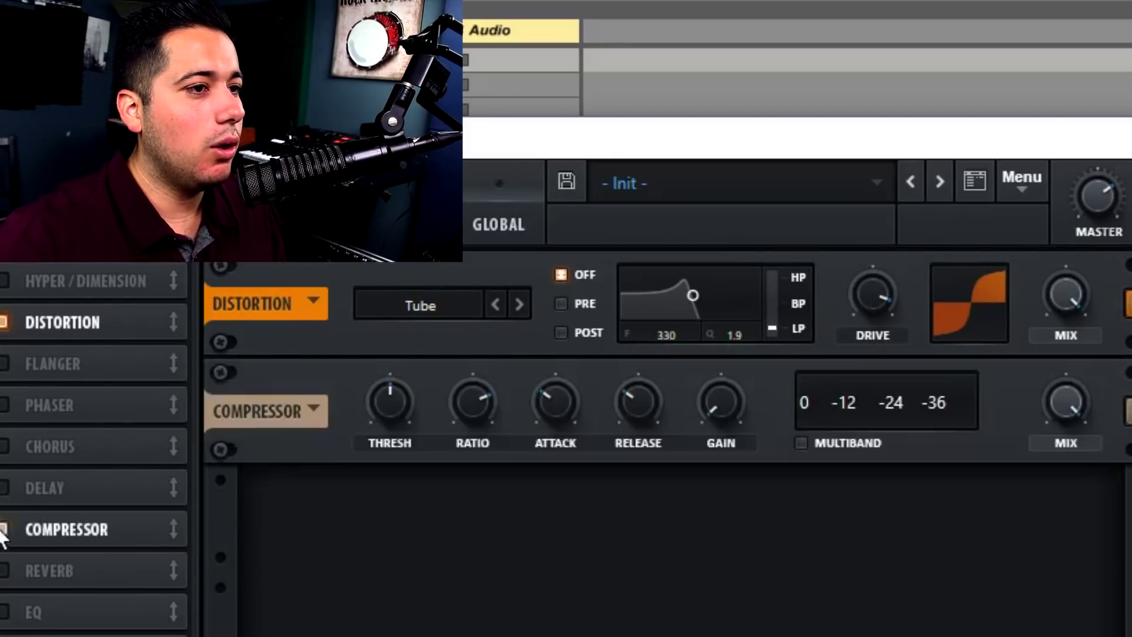
pyautogui.moveTo(374, 399); pyautogui.dragTo(373, 434)
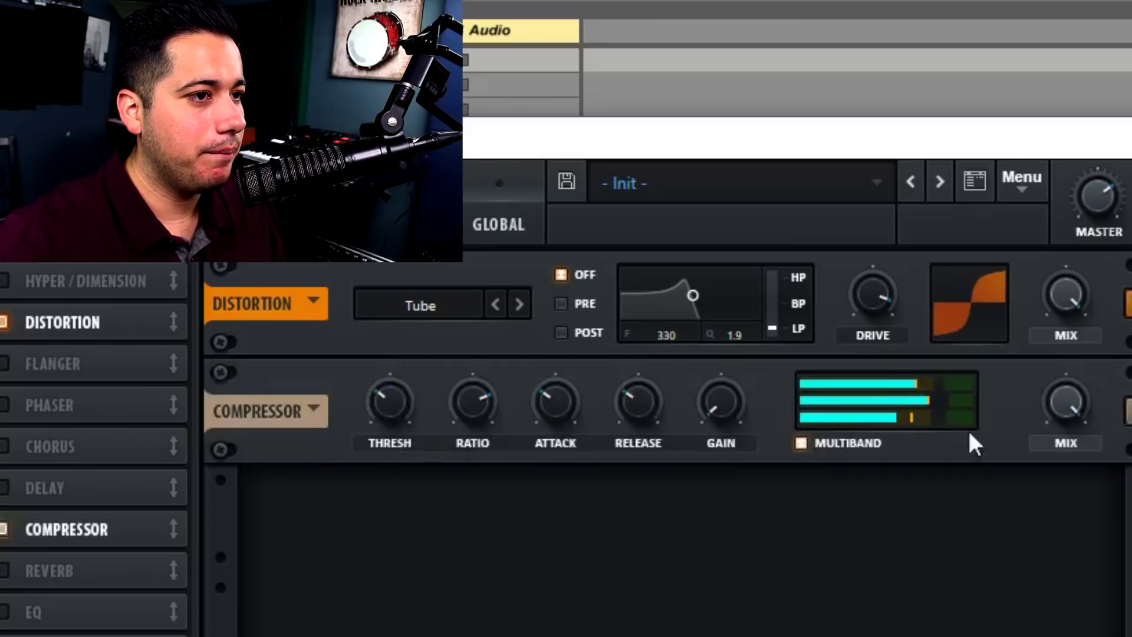
pyautogui.moveTo(1080, 413)
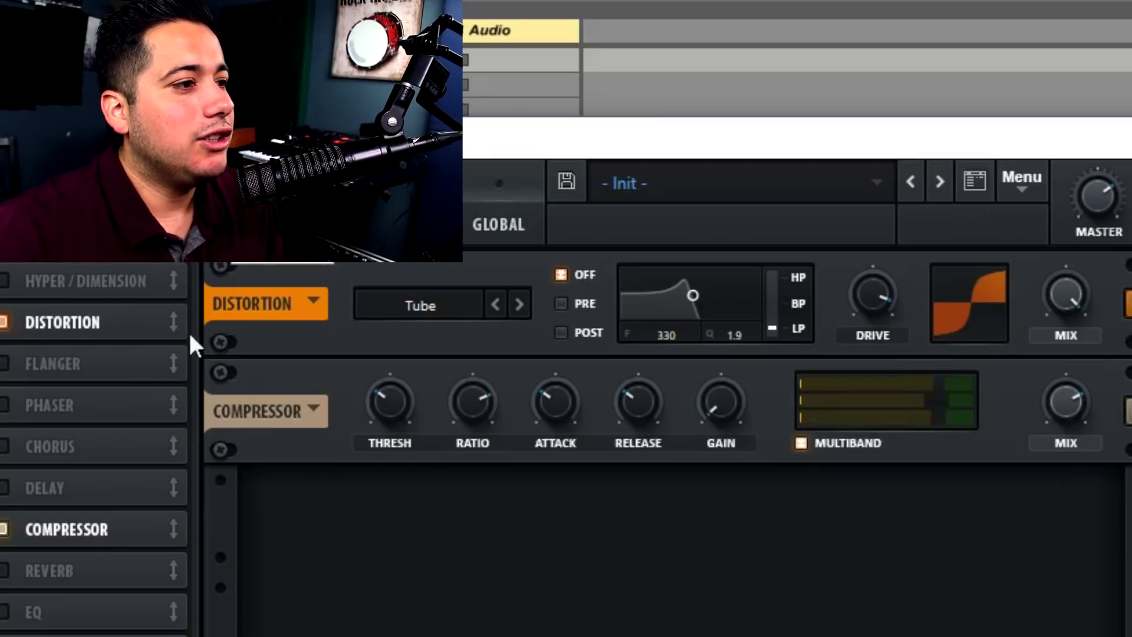
pyautogui.click(226, 224)
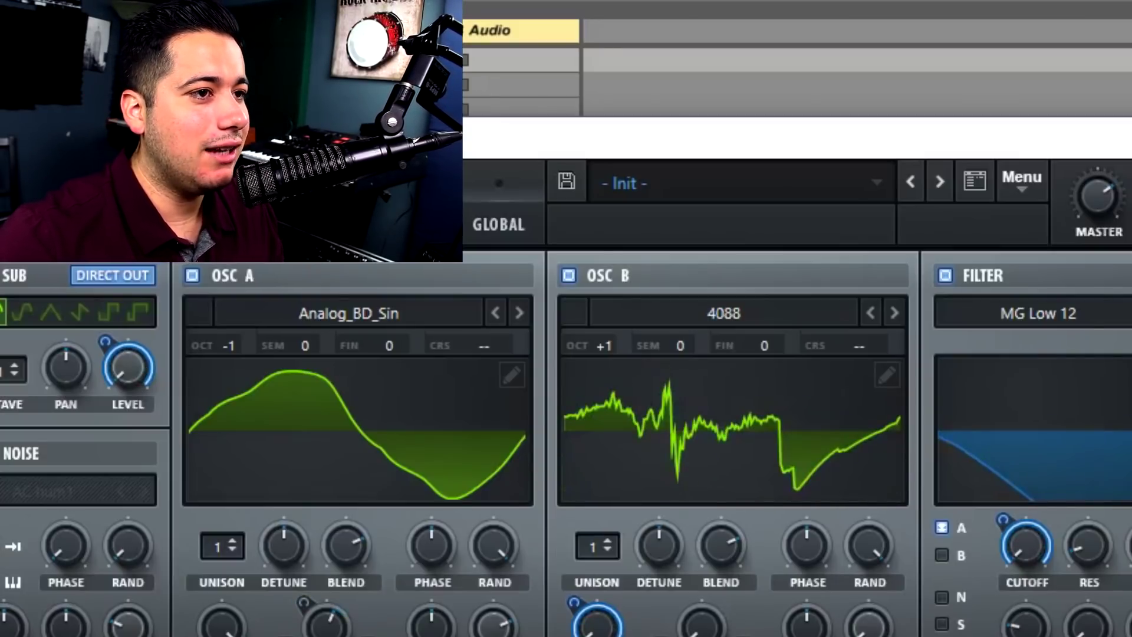
# Add the Filter effect after the compressor and set its type to Combs
pyautogui.click(310, 225)
pyautogui.click(4, 636)
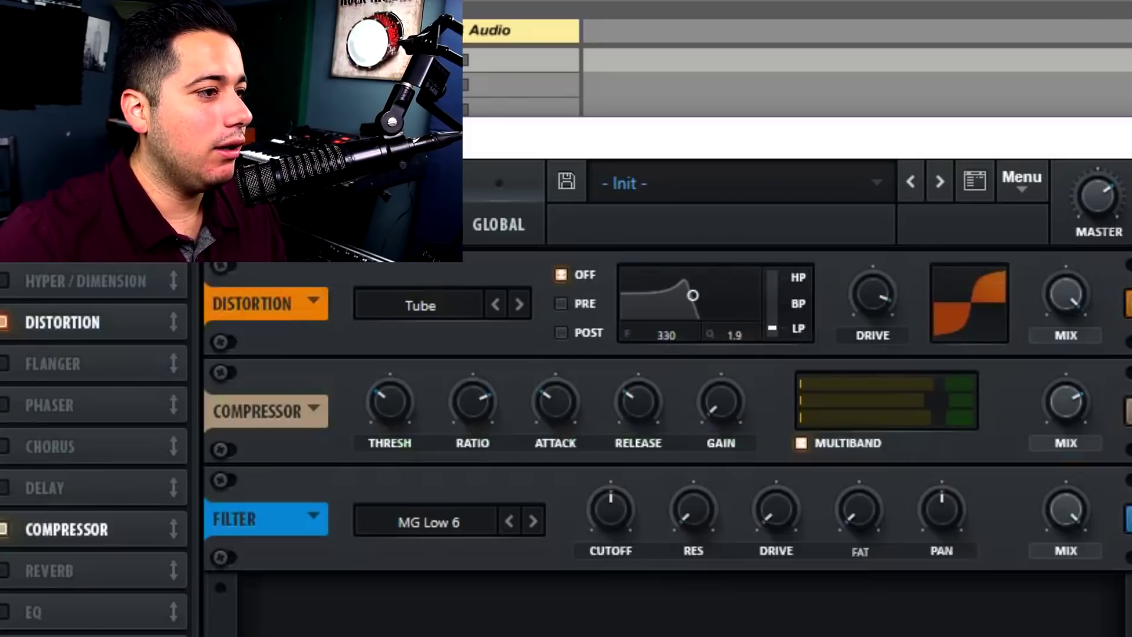
pyautogui.click(448, 521)
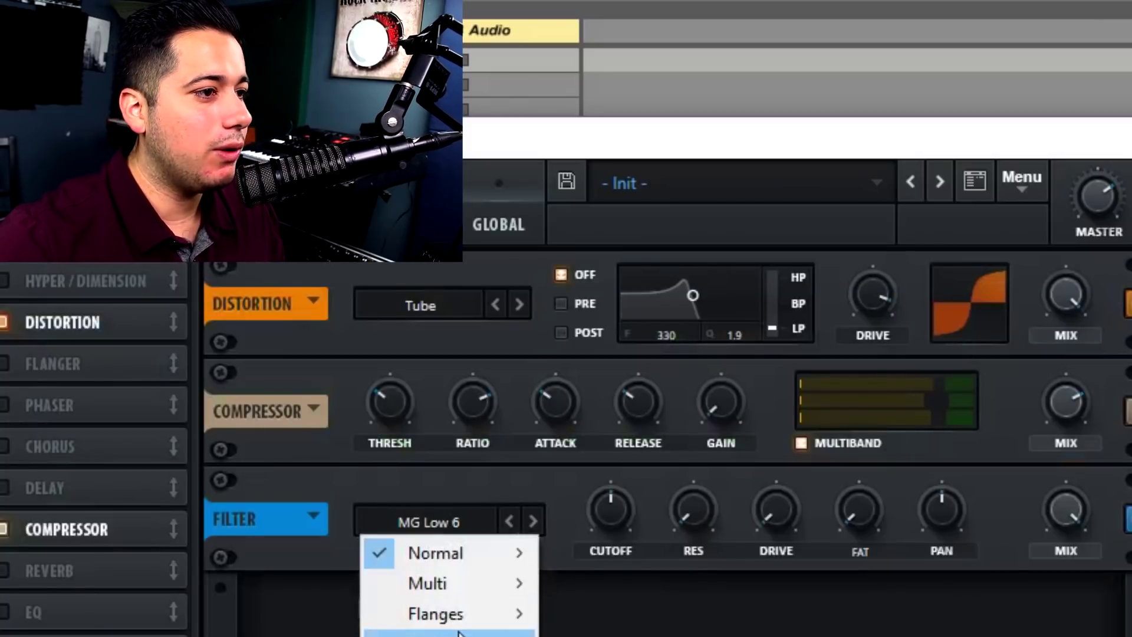
pyautogui.moveTo(473, 636)
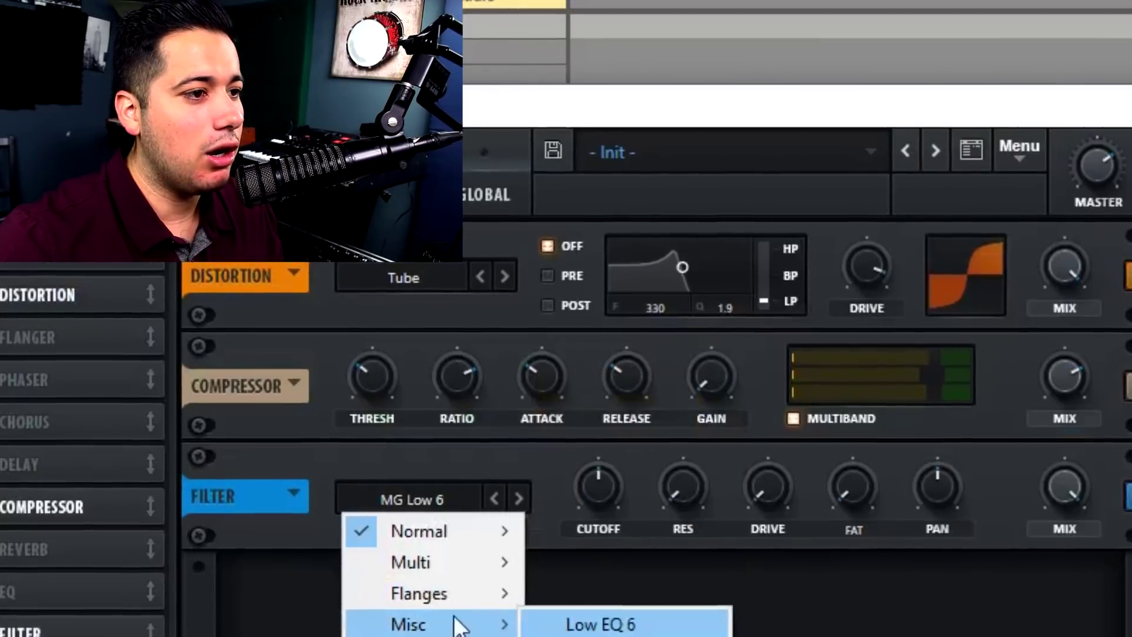
pyautogui.click(598, 636)
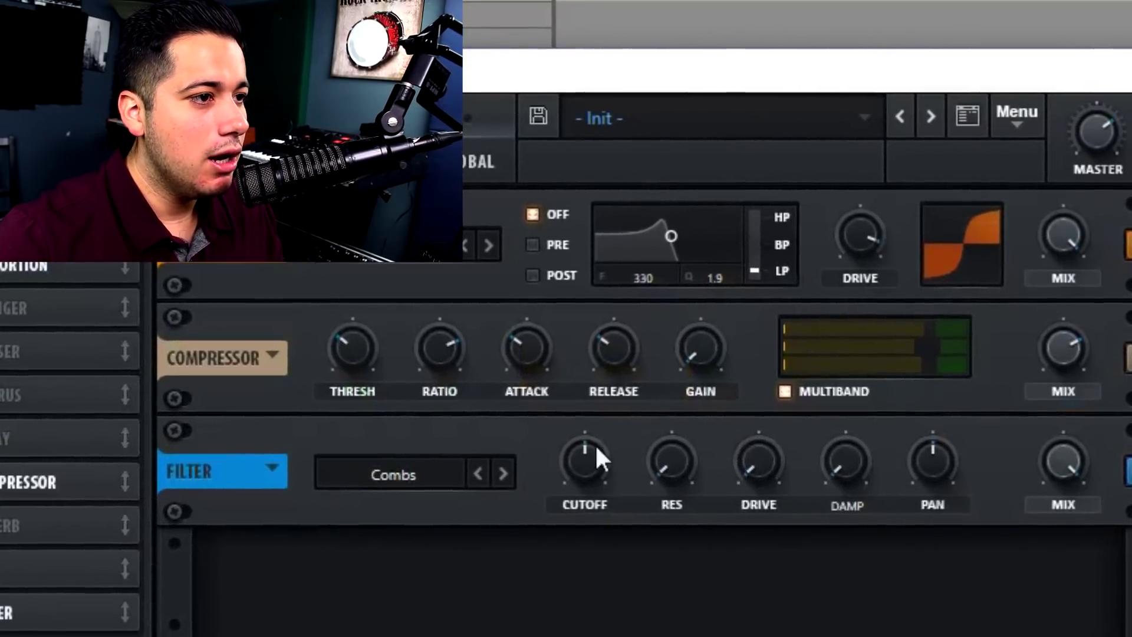
# Raise the Combs filter's resonance past halfway and lower its cutoff below the midpoint
pyautogui.moveTo(595, 455); pyautogui.dragTo(596, 490)
pyautogui.moveTo(695, 437); pyautogui.dragTo(696, 330)
pyautogui.moveTo(573, 444); pyautogui.dragTo(576, 412)
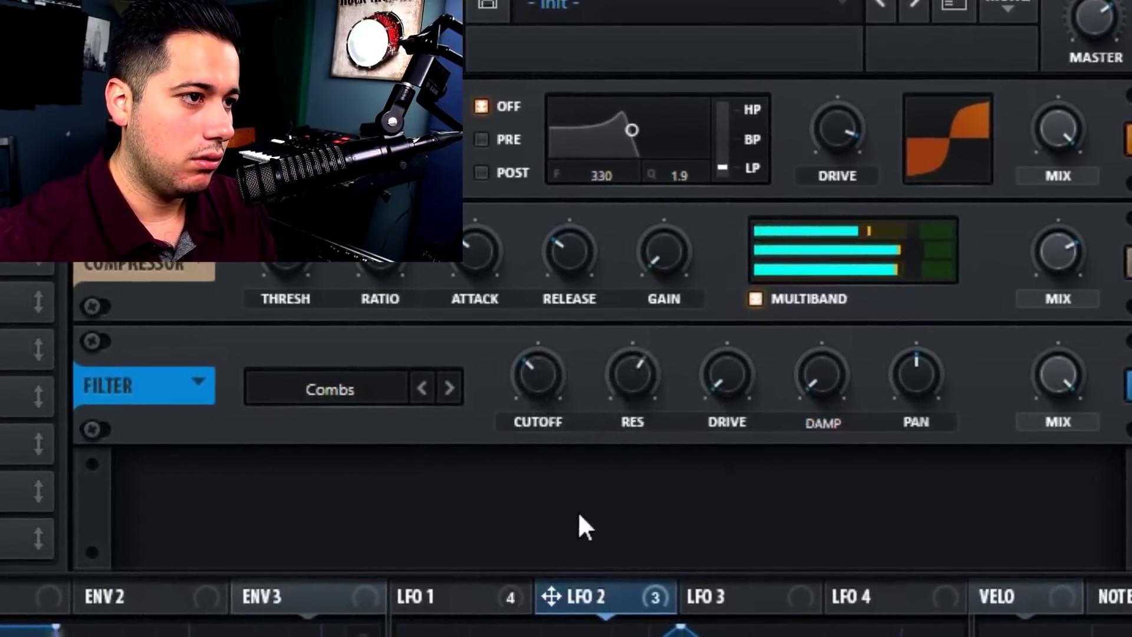
pyautogui.moveTo(567, 415); pyautogui.dragTo(548, 353)
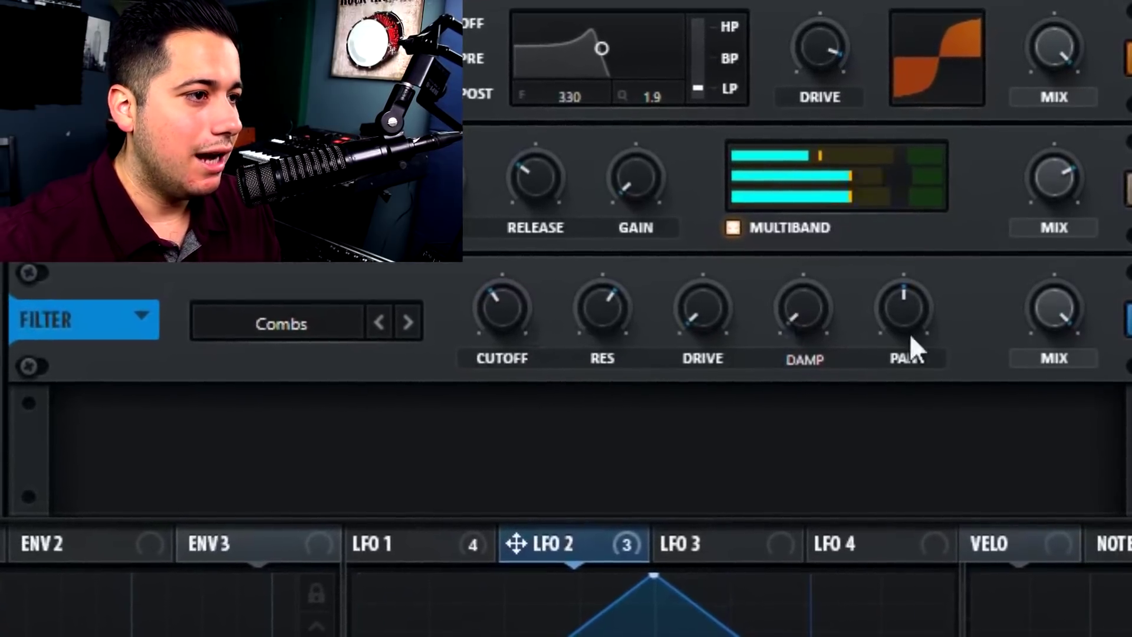
# Compare the shapes, modes, rates and modulation targets of LFO 1 and LFO 2
pyautogui.click(2, 265)
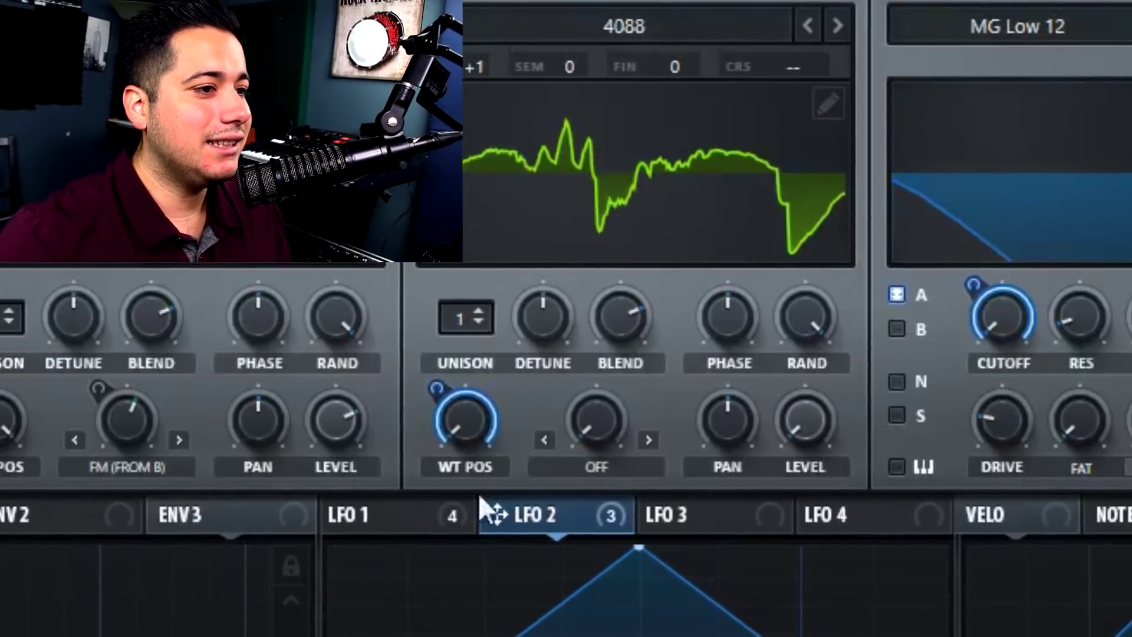
pyautogui.click(419, 505)
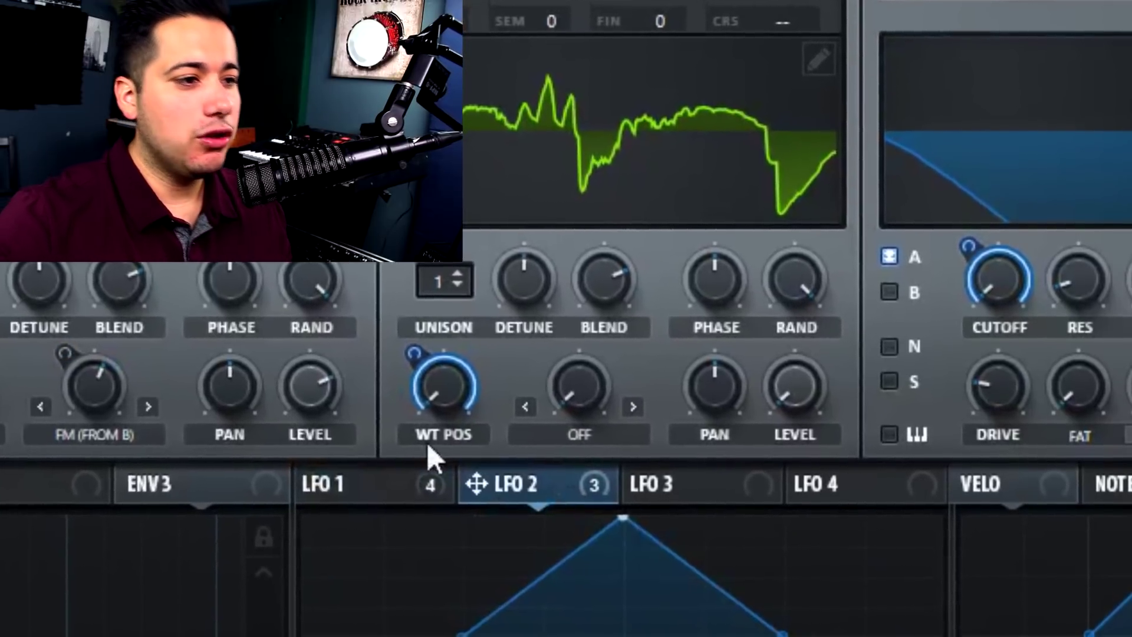
pyautogui.click(386, 495)
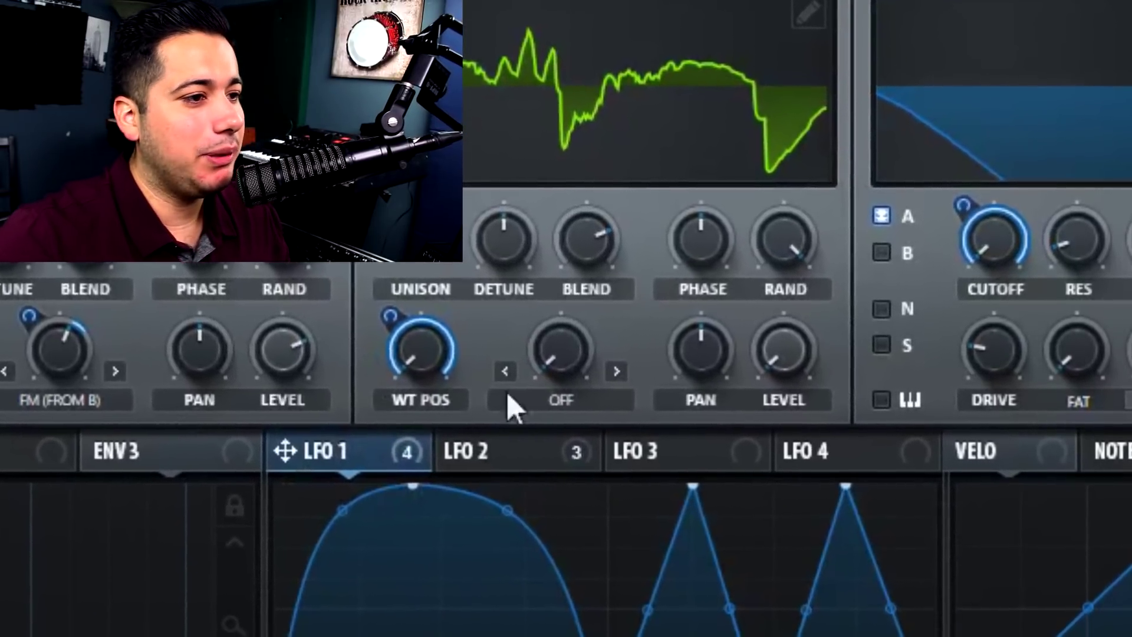
pyautogui.click(575, 461)
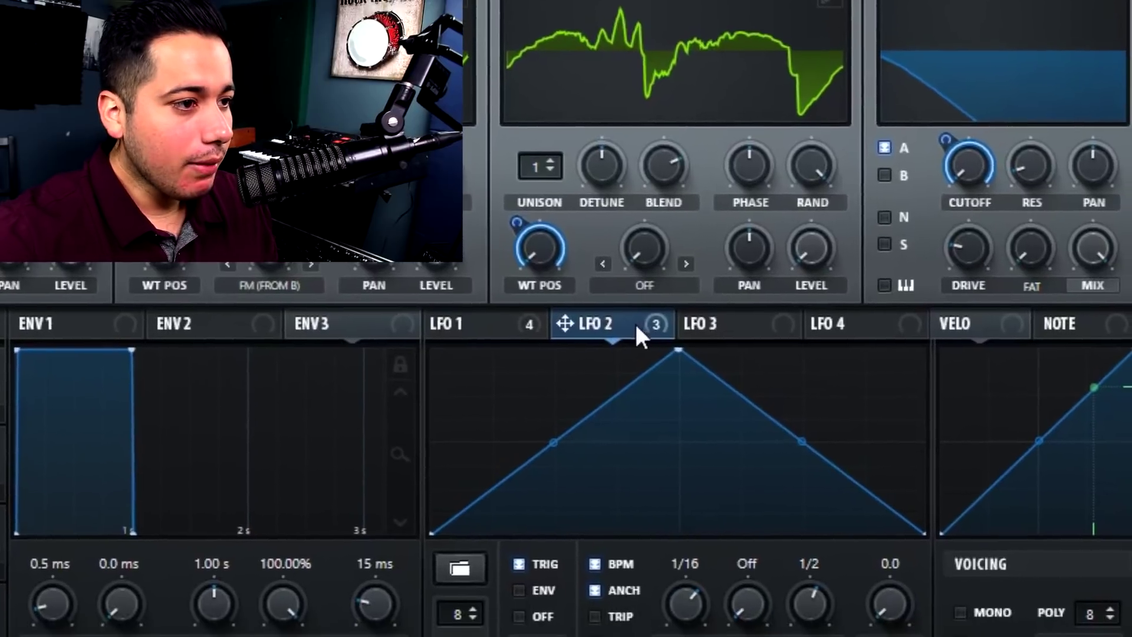
pyautogui.click(530, 410)
pyautogui.click(642, 408)
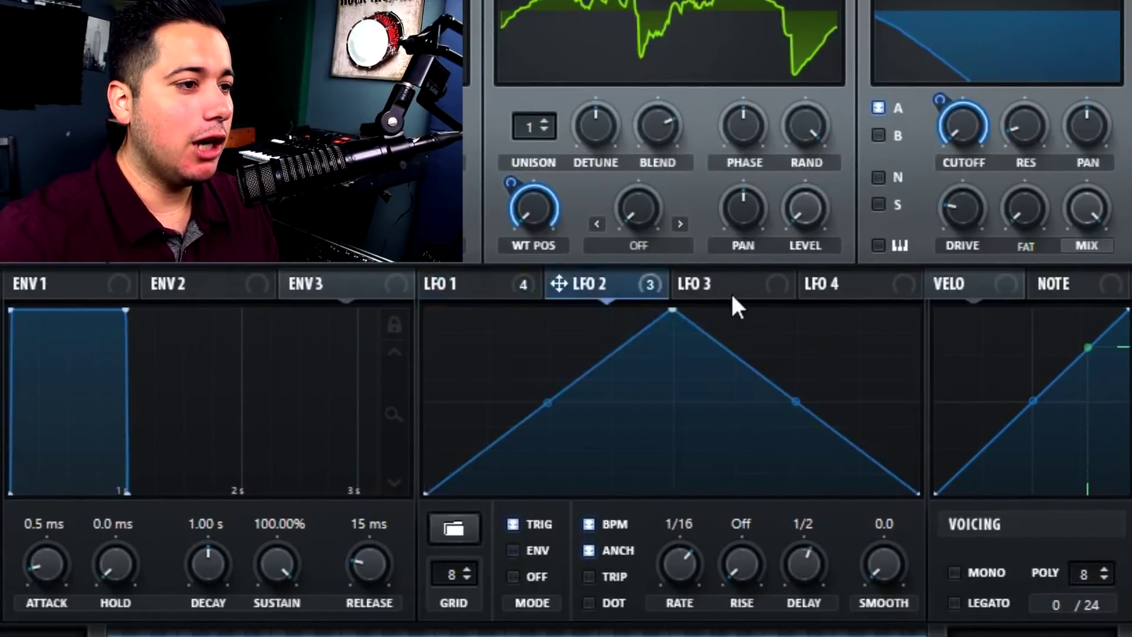
pyautogui.click(471, 286)
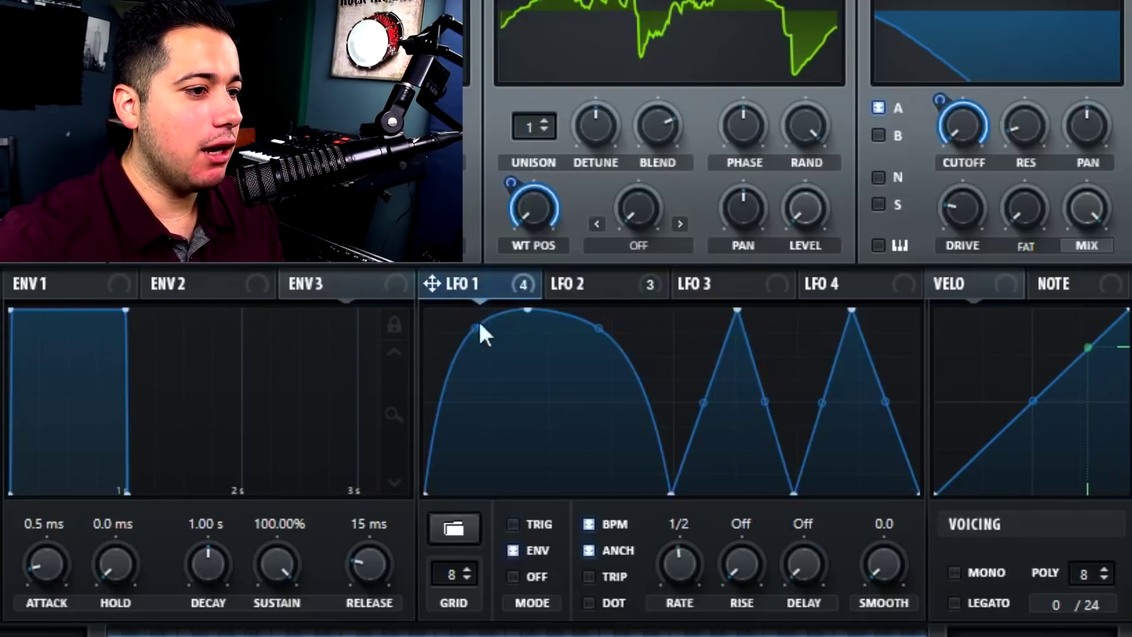
pyautogui.click(619, 286)
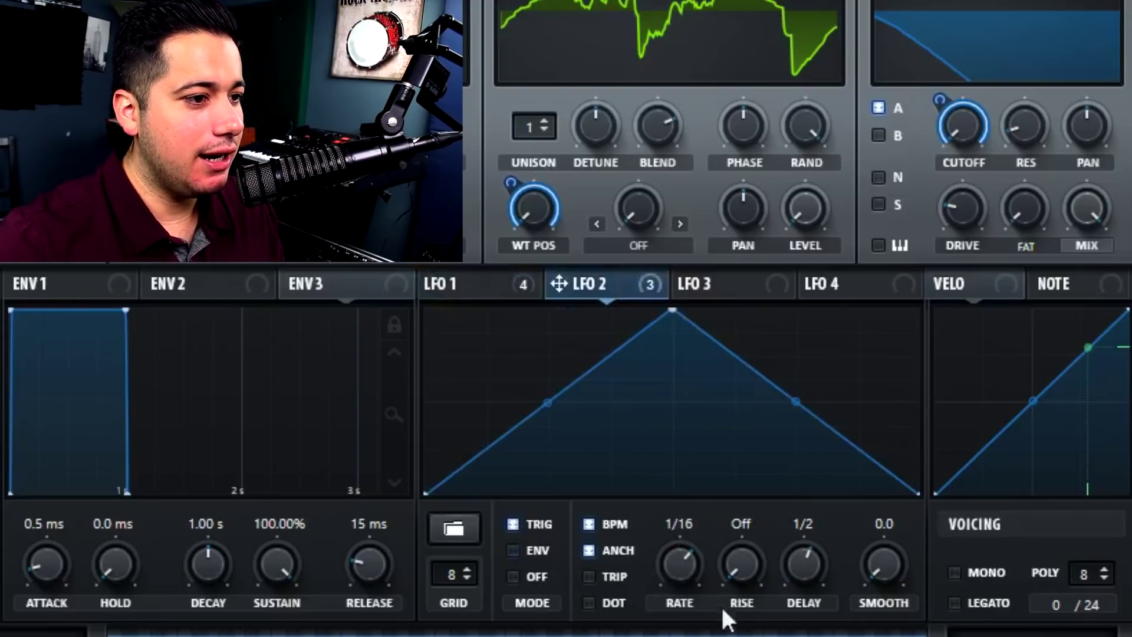
pyautogui.click(715, 302)
pyautogui.click(560, 293)
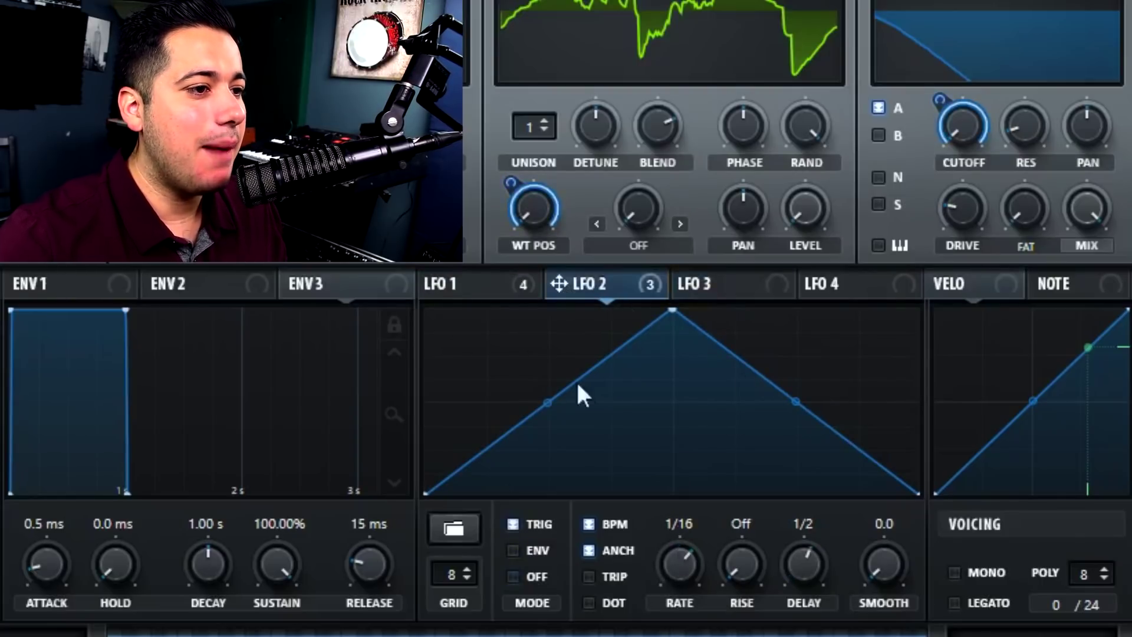
# Reshape LFO 3's triangle into a rising ramp by moving its peak to the end of the cycle
pyautogui.click(768, 298)
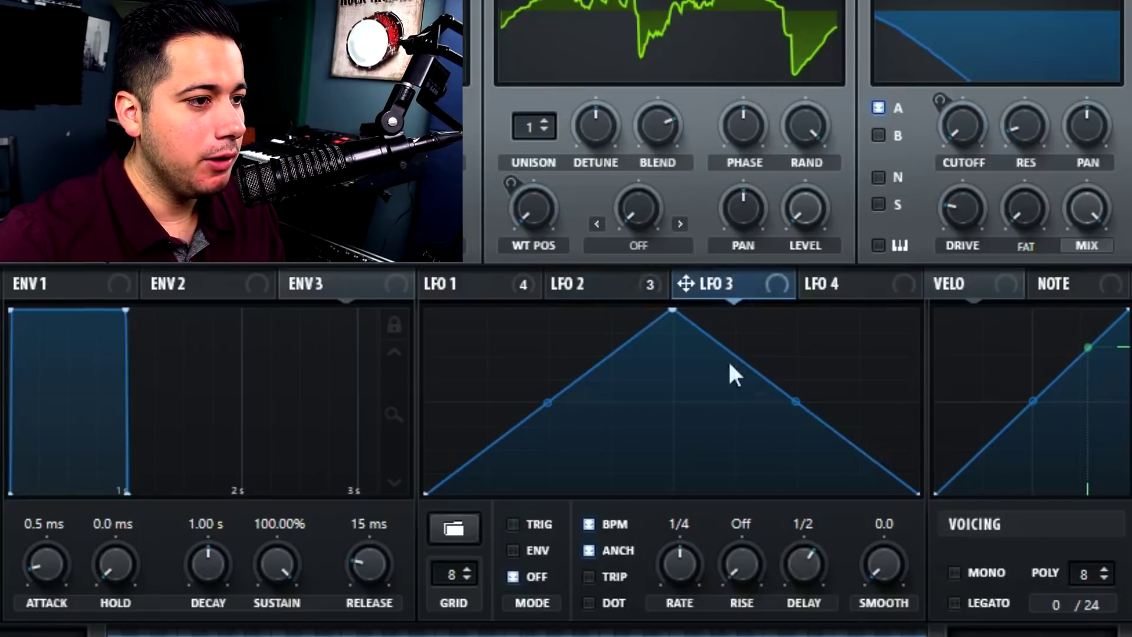
pyautogui.moveTo(671, 309); pyautogui.dragTo(918, 310)
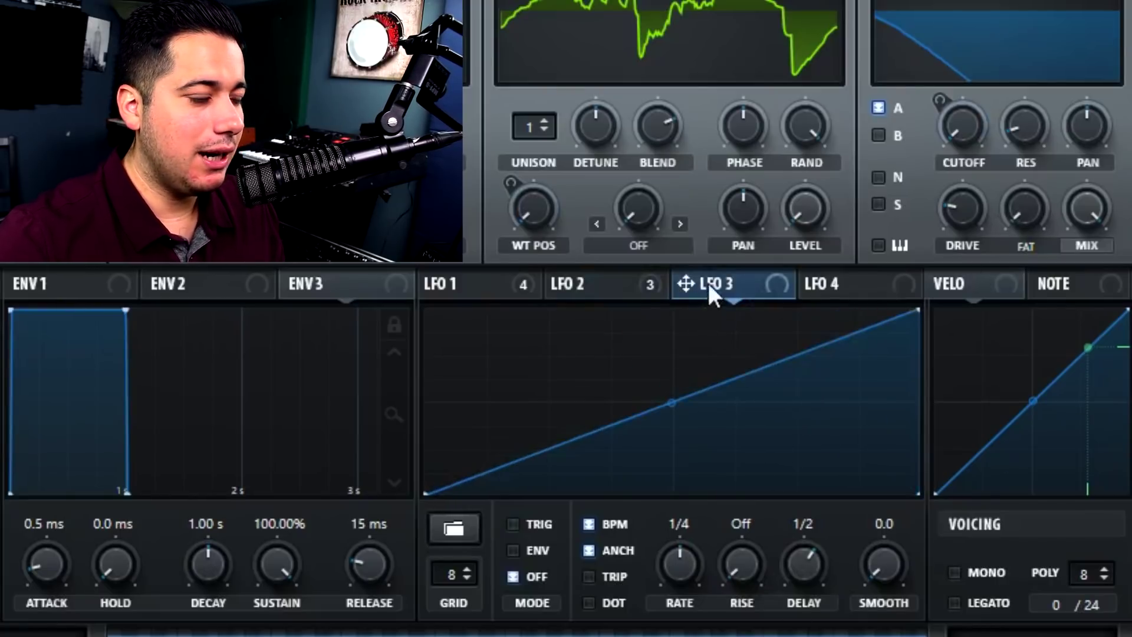